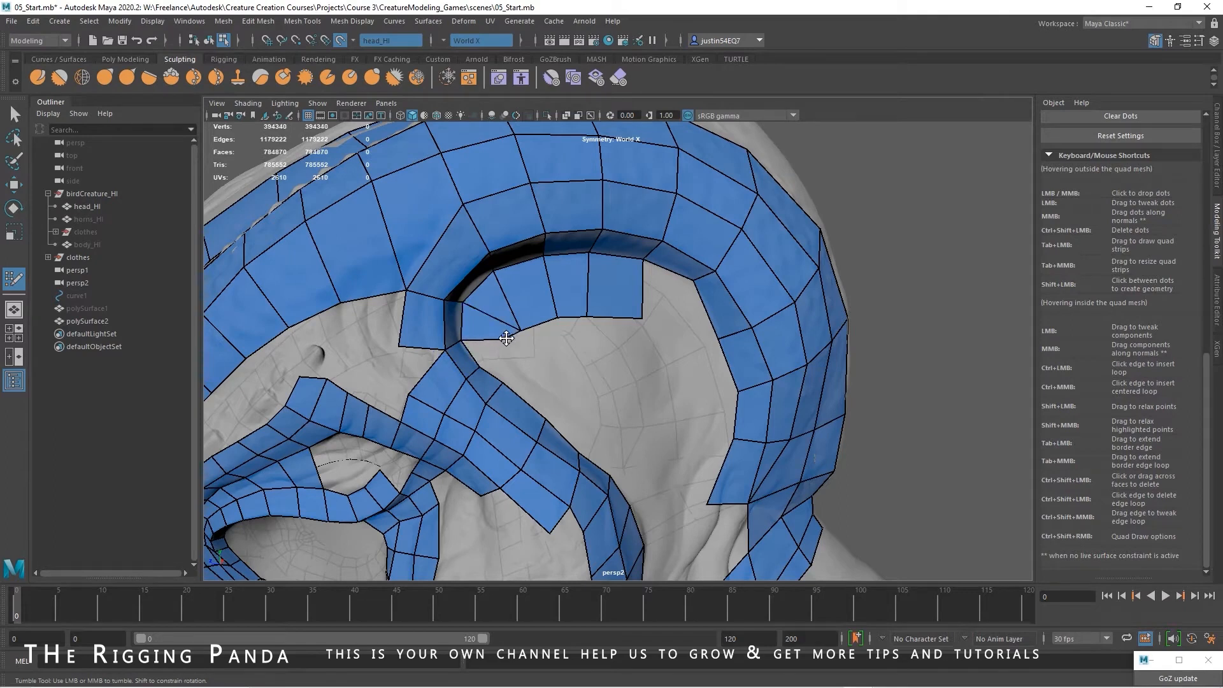
Extend the strip inside the curved crease with two more quads toward the outer loop
middle_click_drag(575, 325, 481, 319, "alt")
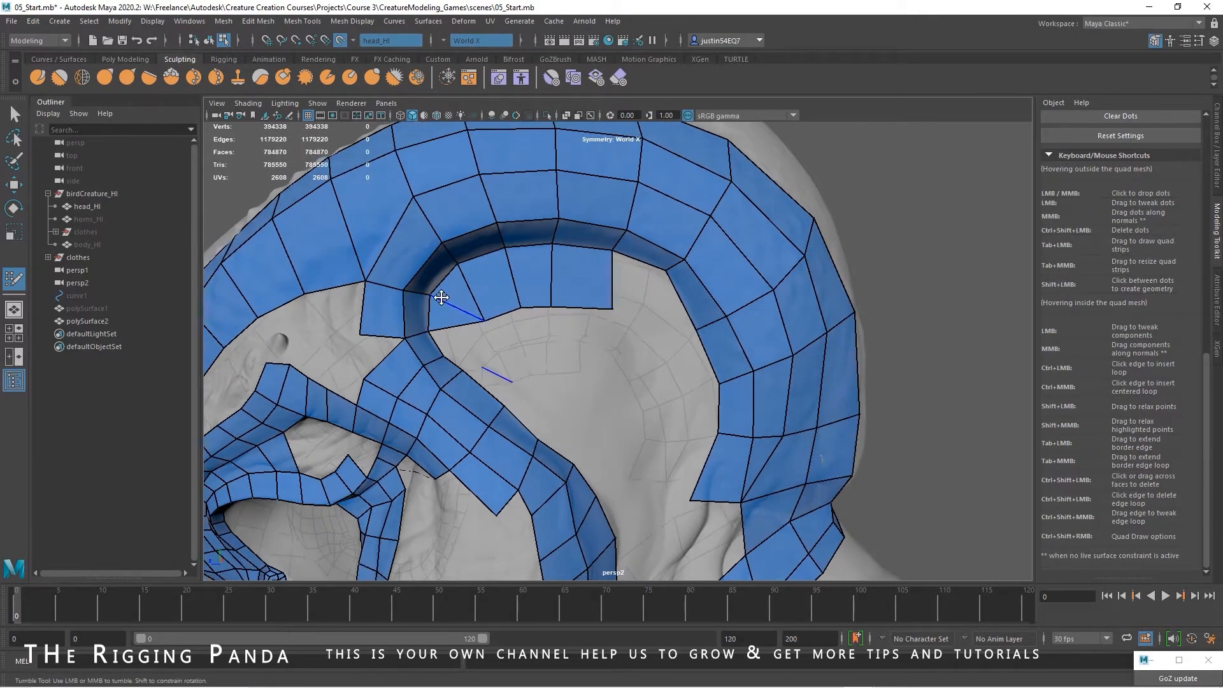
left_click_drag(643, 329, 558, 304, "alt")
left_click(609, 320, "shift")
left_click(637, 346, "shift")
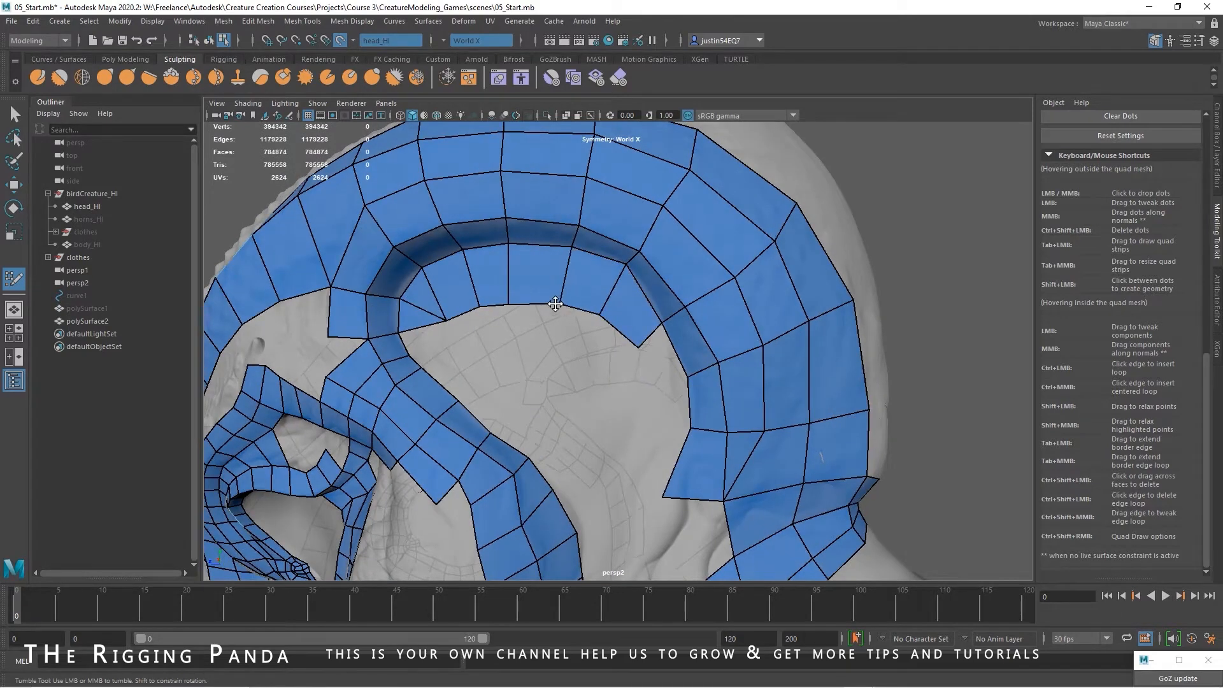
mouse_move(634, 348)
right_mouse_down("alt")
mouse_move(467, 374)
mouse_move(592, 344)
mouse_move(612, 356)
right_mouse_up("alt")
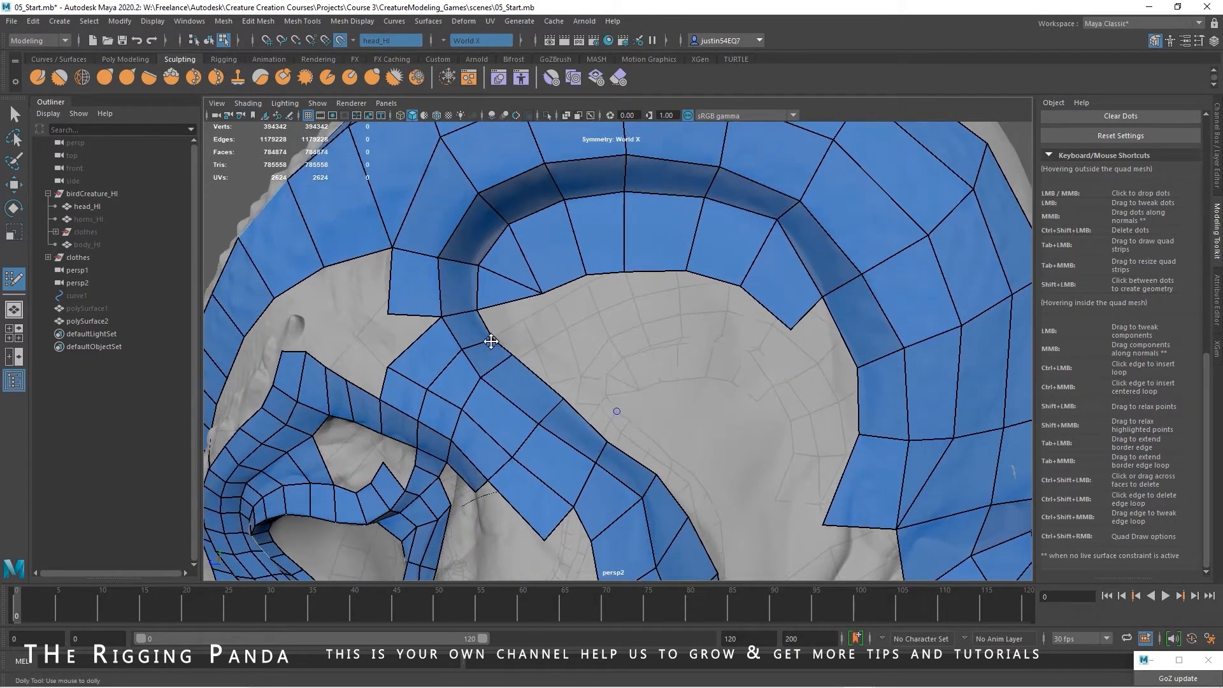
Add a quad joining the inner crease strip to the diagonal strip and adjust its corner vertices to even out the spacing
left_click_drag(507, 353, 499, 347)
left_click(528, 321, "shift")
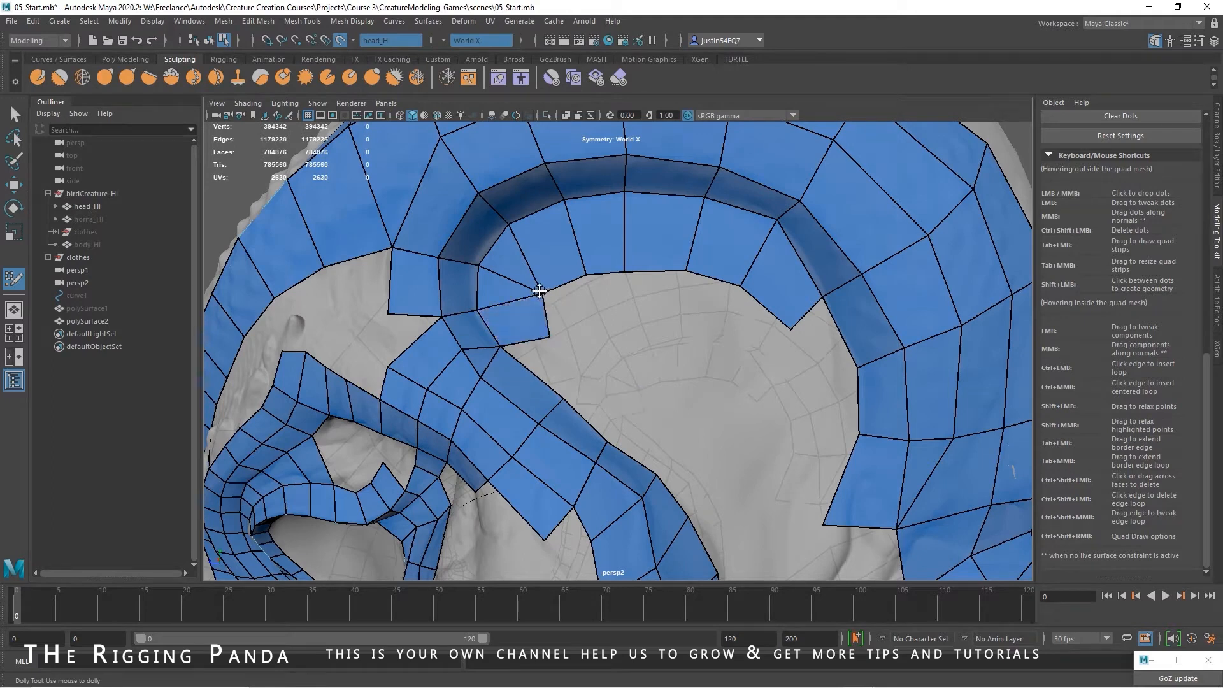
left_click_drag(584, 273, 530, 284)
left_click_drag(548, 337, 542, 326)
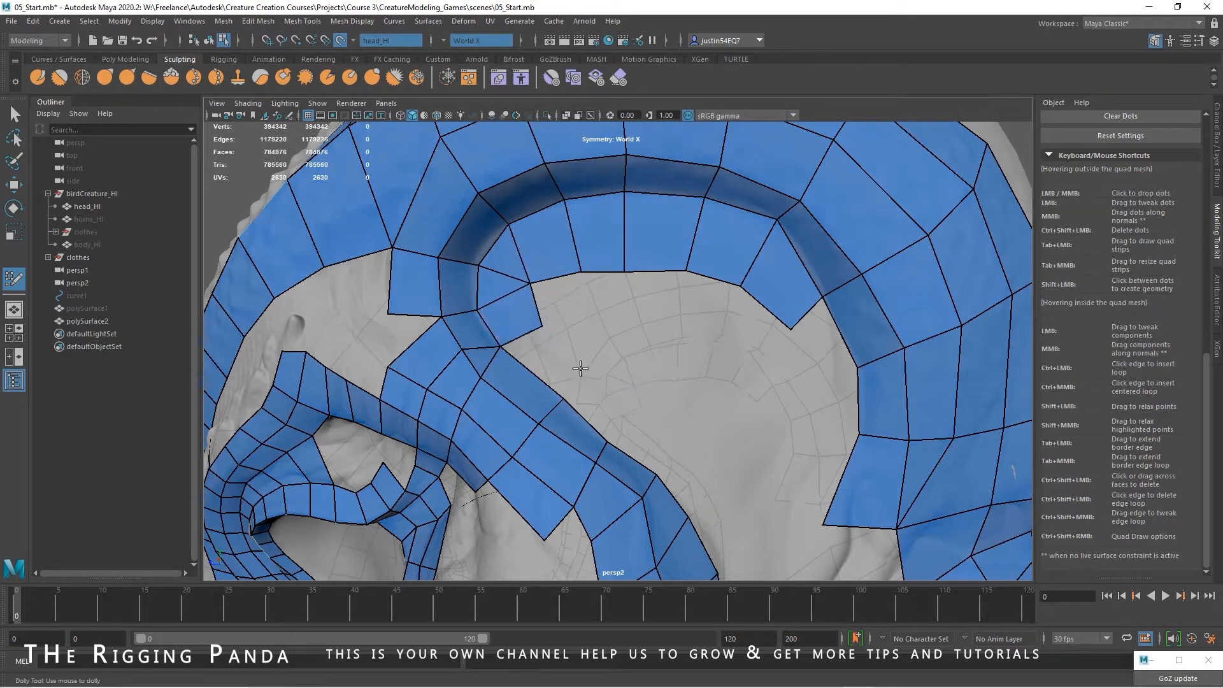
Add a quad on the upper side of the diagonal strip, next to the crease junction
left_click_drag(604, 356, 627, 336, "alt")
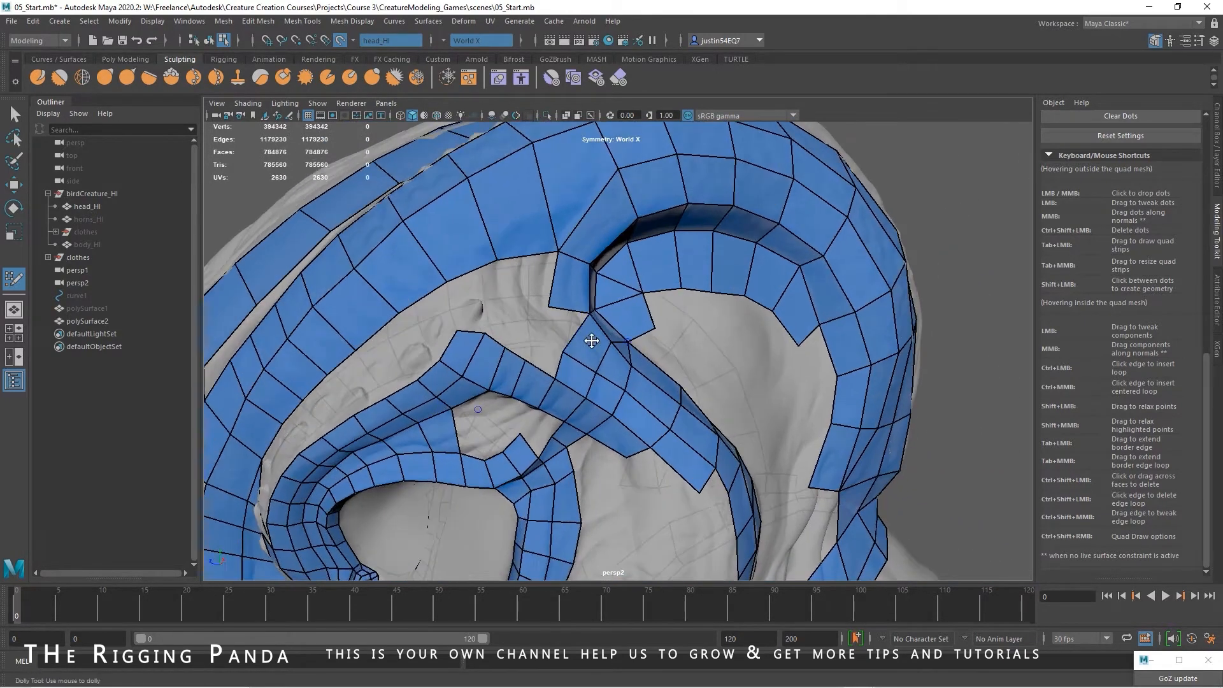
left_click(540, 344, "shift")
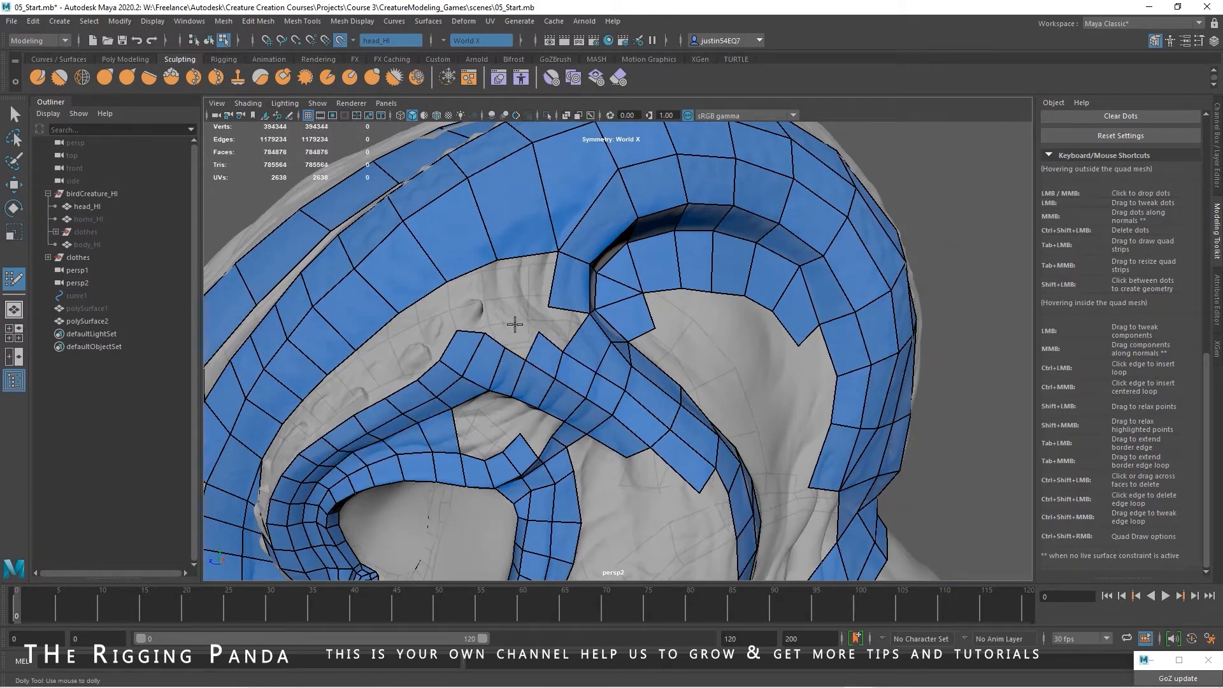
left_click(524, 338, "shift")
Start bridging the gap between the strip above the eye socket and the wide head strip with new quads
left_click_drag(508, 324, 540, 323, "alt")
right_click_drag(540, 323, 518, 326, "alt")
mouse_move(518, 326)
left_mouse_down("alt")
mouse_move(472, 331)
mouse_move(533, 343)
left_mouse_up("alt")
right_click_drag(532, 343, 524, 306, "alt")
left_click(558, 285)
left_click(552, 307, "shift")
left_click(535, 287, "shift")
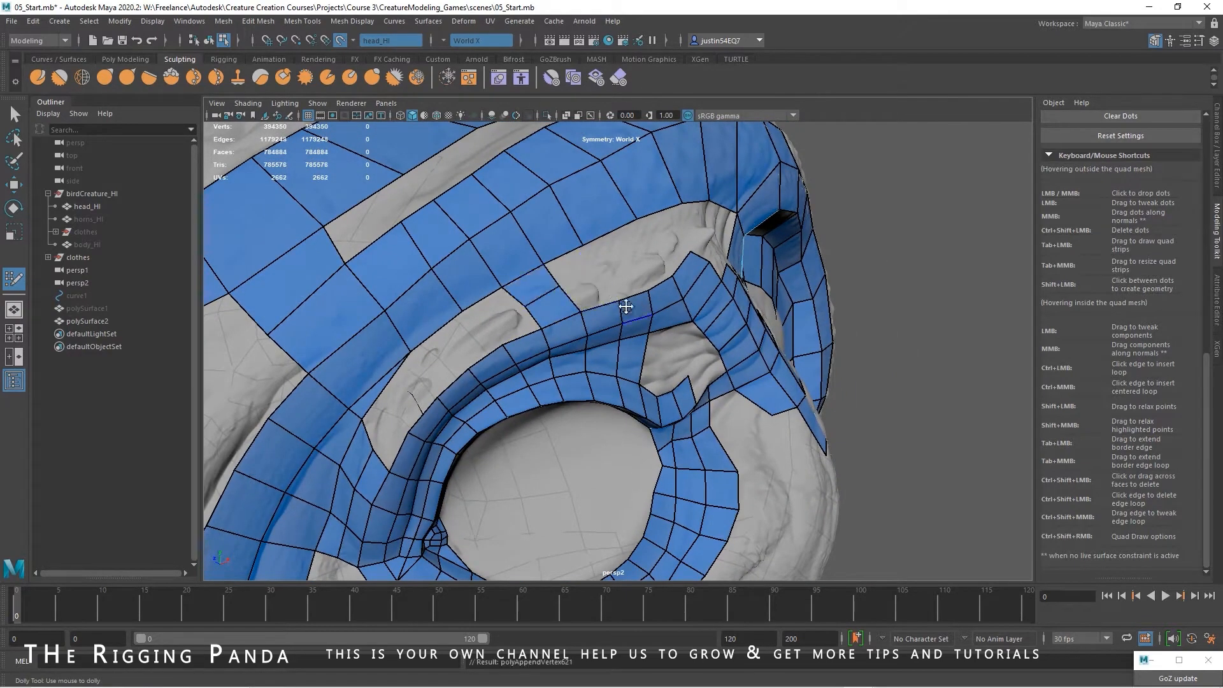
Add further bridging quads across the gap above the eye socket, undoing and redoing a misplaced one
left_click(603, 270)
left_click(589, 279, "shift")
key("ctrl+z")
left_click(591, 289, "shift")
left_click(577, 270, "shift")
left_click_drag(639, 282, 597, 286, "alt")
left_click(589, 287)
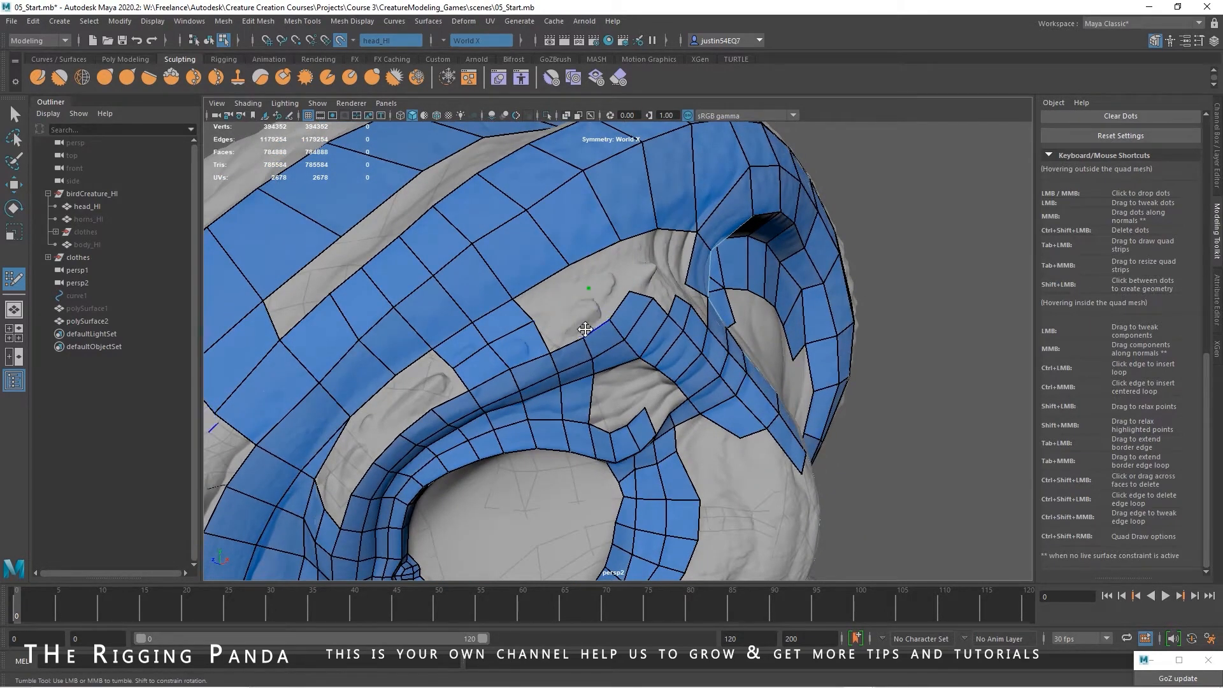
Fill another face above the eye-socket strip and weld its free corner onto the adjoining vertex
left_click_drag(566, 331, 528, 308, "alt")
mouse_move(527, 309)
right_mouse_down("alt")
mouse_move(476, 281)
mouse_move(542, 292)
right_mouse_up("alt")
left_click(459, 280)
left_click(451, 297, "shift")
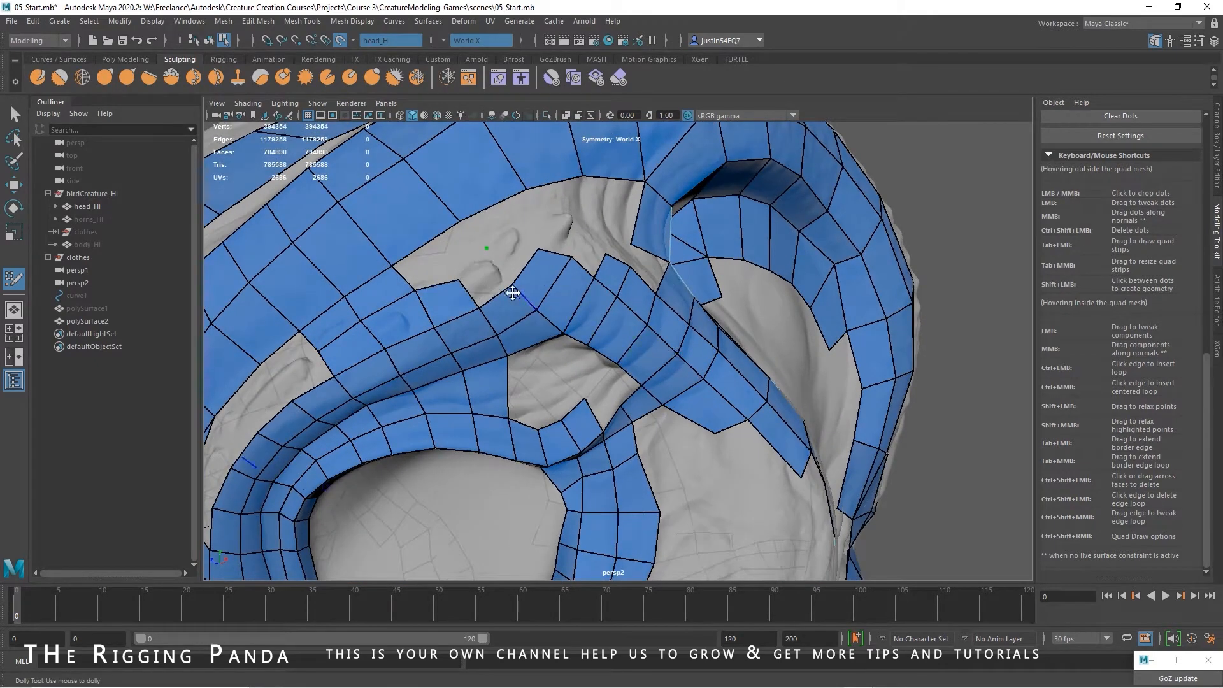
left_click_drag(453, 276, 417, 289)
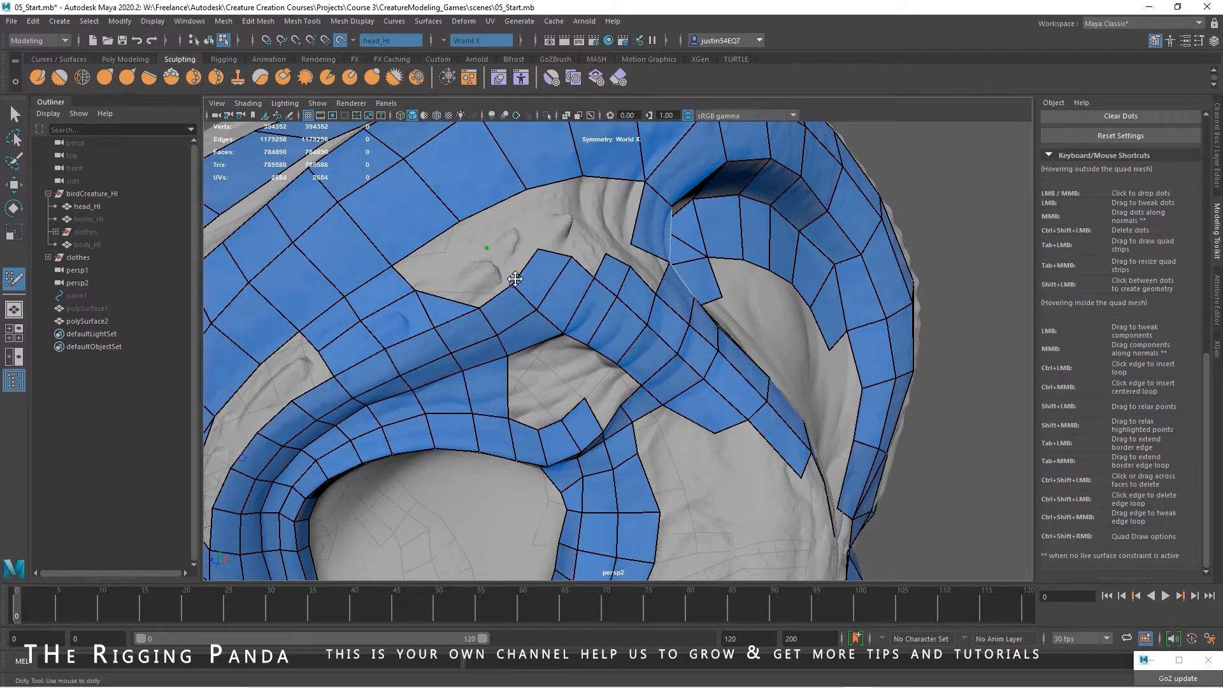
Redo the next bridging face above the eye socket and close the space between it and the wide head strip
left_click(484, 277, "shift")
key("ctrl+z")
left_click(458, 275, "shift")
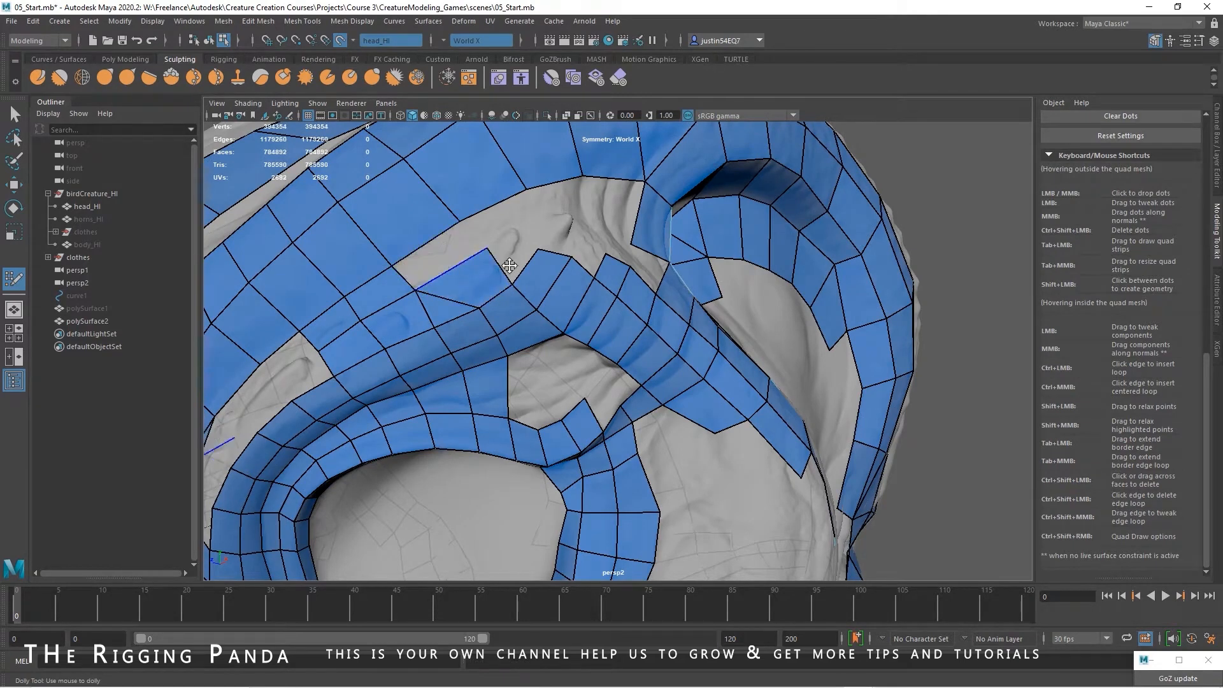
left_click(442, 254, "shift")
right_click_drag(459, 296, 433, 305, "alt")
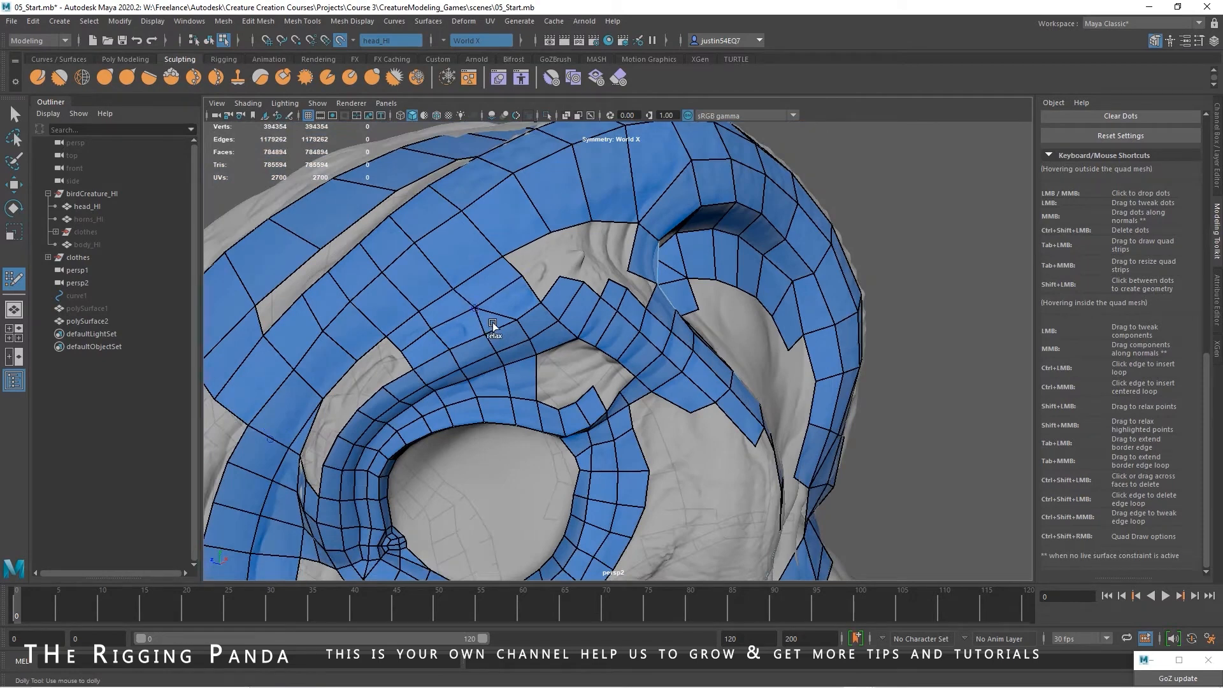
Connect the bridged area above the eye socket to the end of the adjacent strip with two more quads
left_click(516, 274)
left_click(512, 292, "shift")
left_click_drag(545, 278, 497, 263, "alt")
left_click(497, 270, "shift")
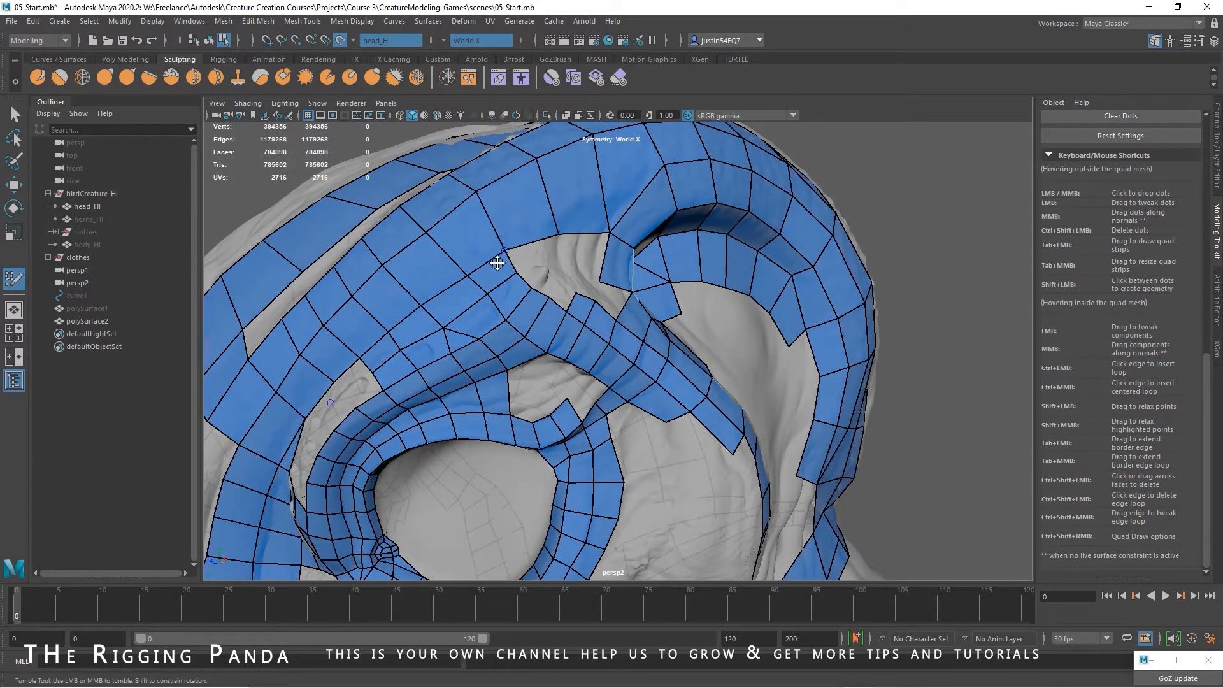
Start a row of quads on the back of the head, directly above the neck loop
left_click_drag(450, 319, 559, 368, "alt")
right_click_drag(559, 369, 610, 378, "alt")
left_click_drag(610, 378, 684, 413, "alt")
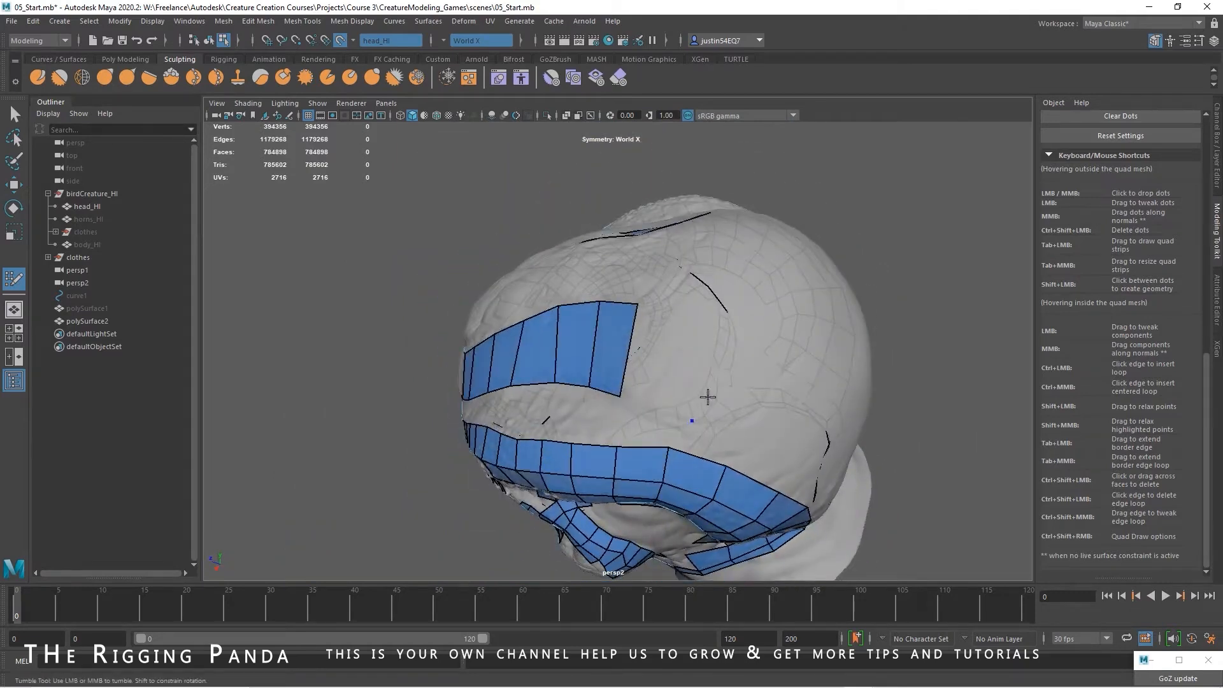
left_click(664, 355, "shift")
mouse_move(643, 398)
left_mouse_down("alt")
mouse_move(648, 430)
mouse_move(691, 368)
mouse_move(658, 402)
mouse_move(642, 398)
left_mouse_up("alt")
left_click(662, 381, "shift")
left_click(621, 401)
left_click(606, 415, "shift")
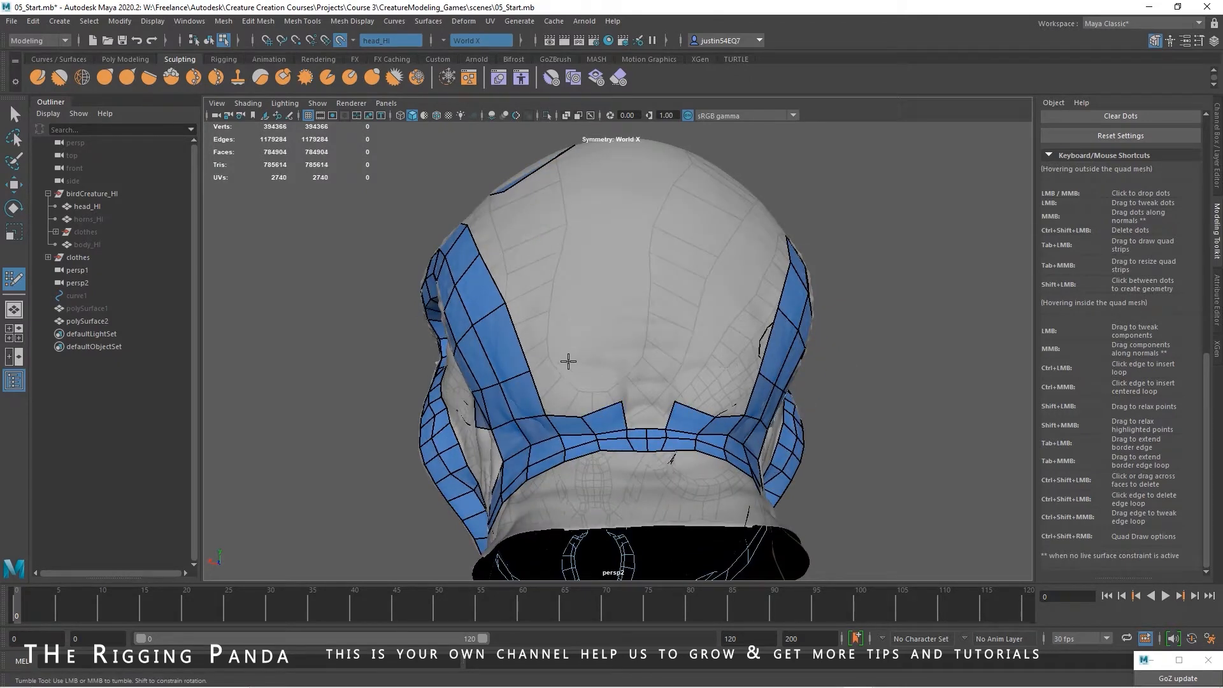
Build a second row of quads upward on the back of the head and relax the new points
left_click(547, 379, "shift")
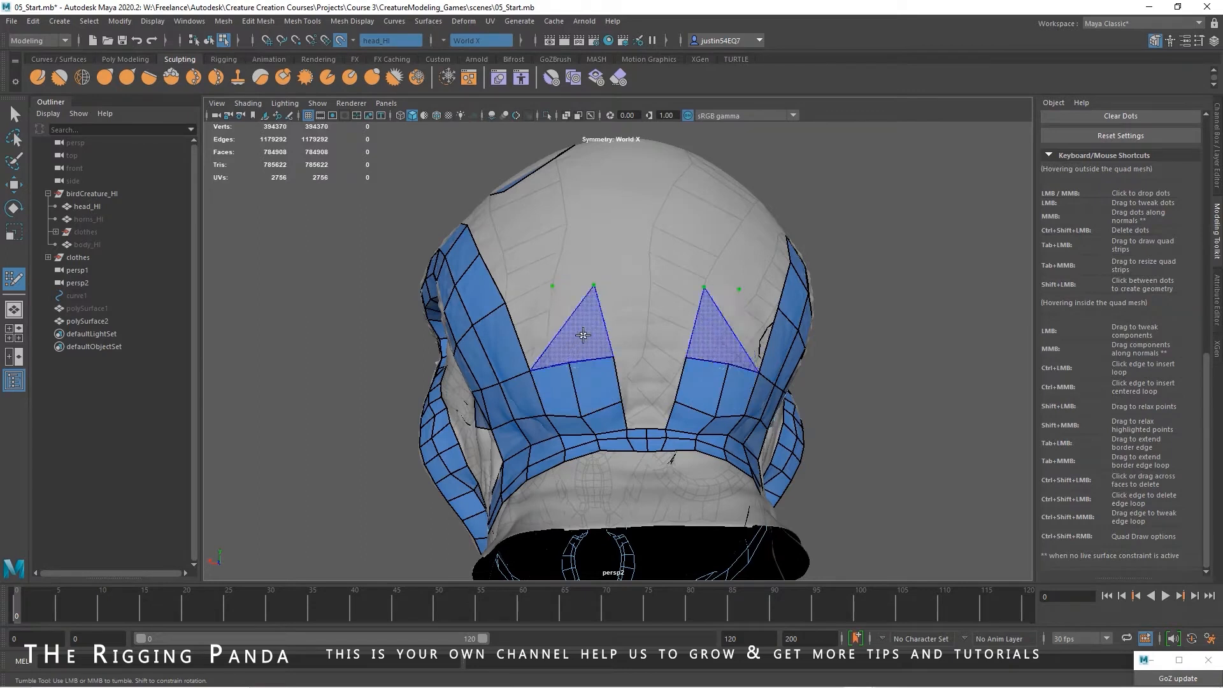
left_click(577, 332, "shift")
left_click(537, 328, "shift")
mouse_move(549, 375)
left_mouse_down("shift")
mouse_move(546, 404)
mouse_move(506, 368)
mouse_move(557, 333)
mouse_move(609, 372)
left_mouse_up("shift")
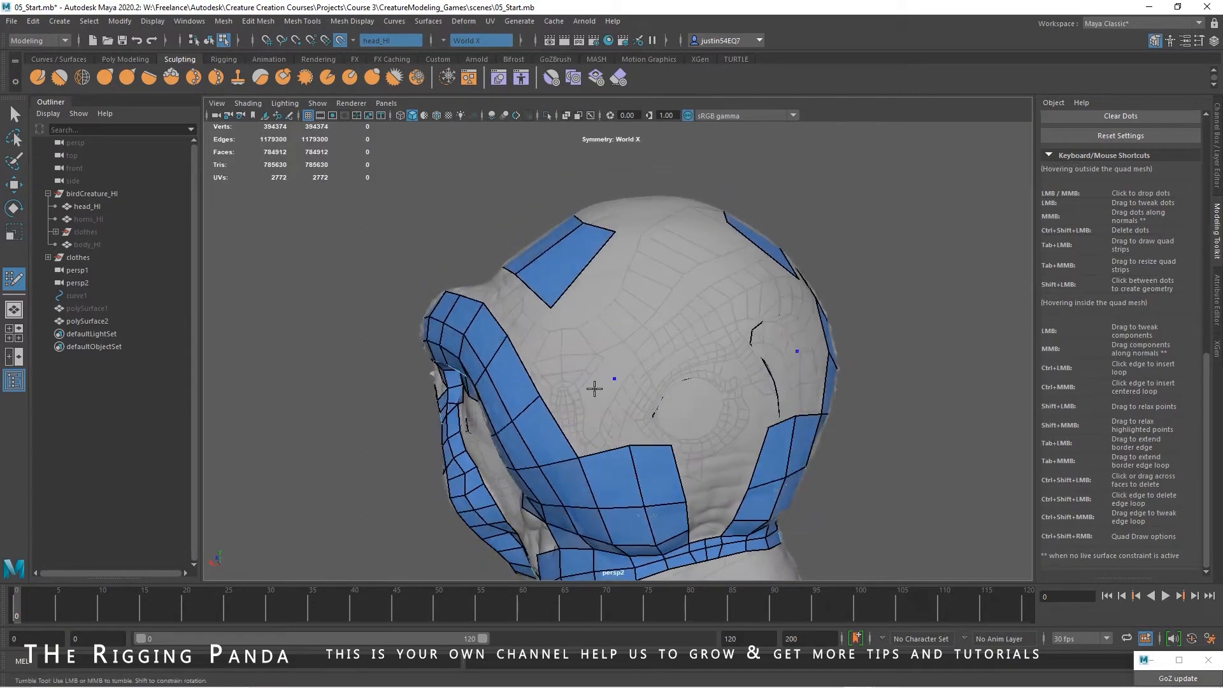
Add a third row of quads on the back of the head, extending from the side strip toward the centre
left_click(577, 416, "shift")
left_click(658, 365)
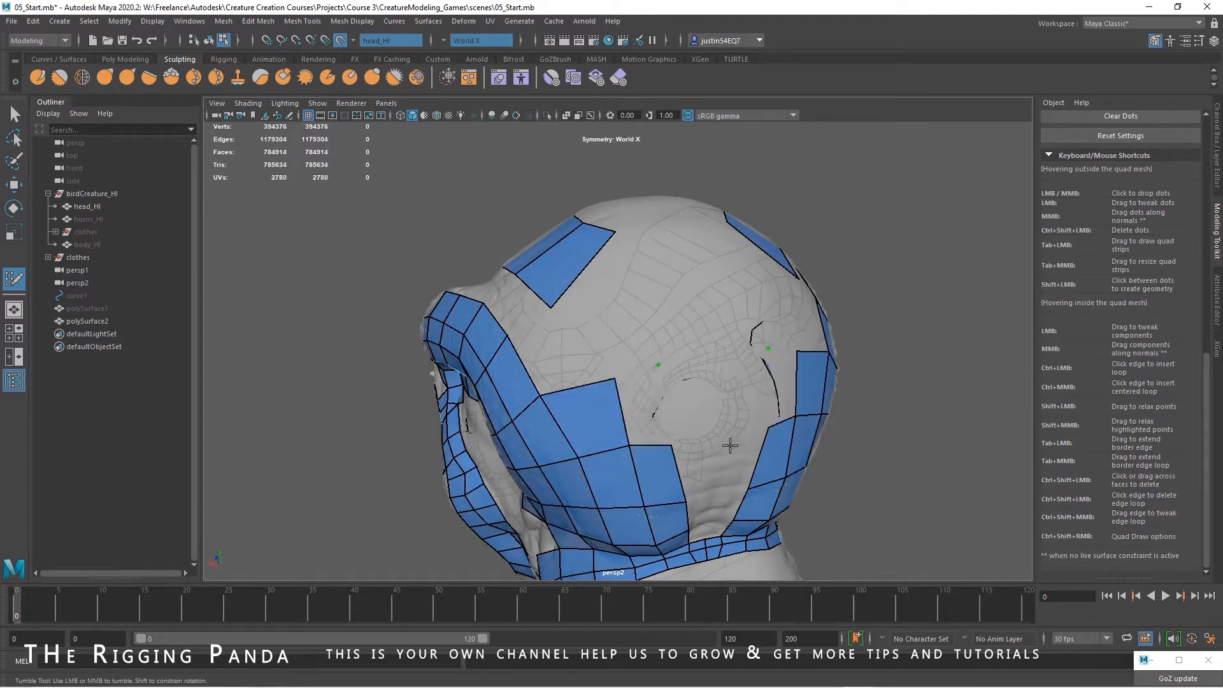
left_click_drag(730, 445, 627, 407, "alt")
left_click(514, 284, "shift")
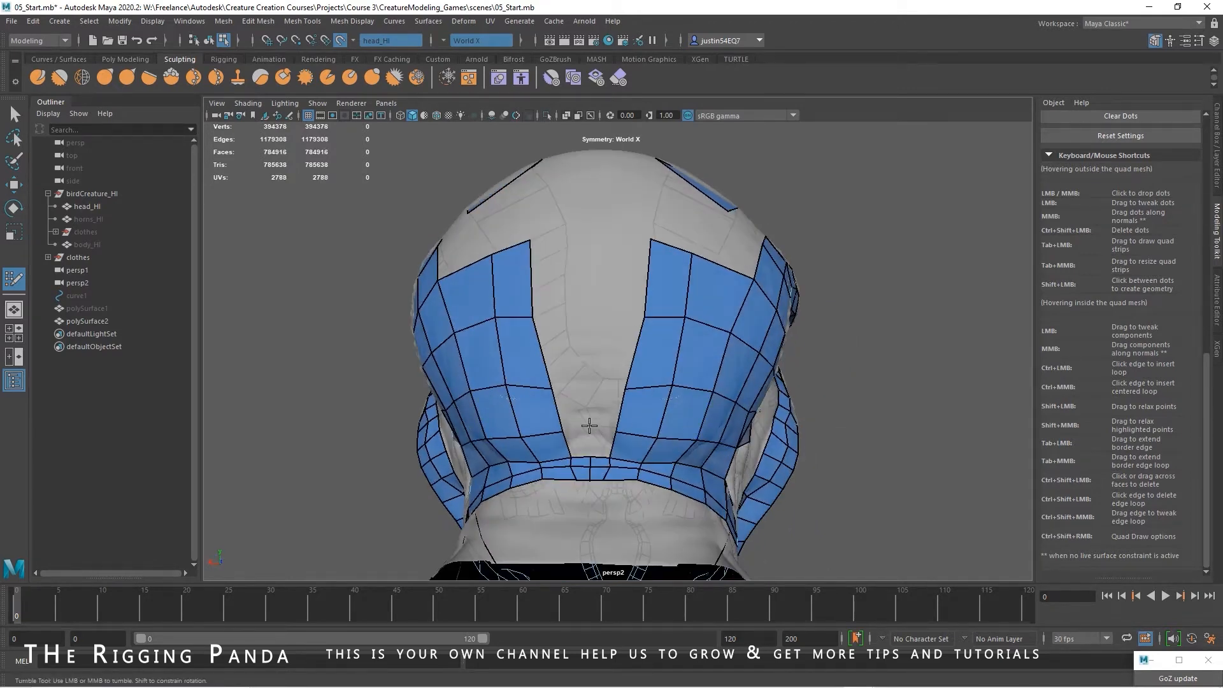
Fill the centre gap at the back of the head with three rows of quads and relax them
left_click(587, 315)
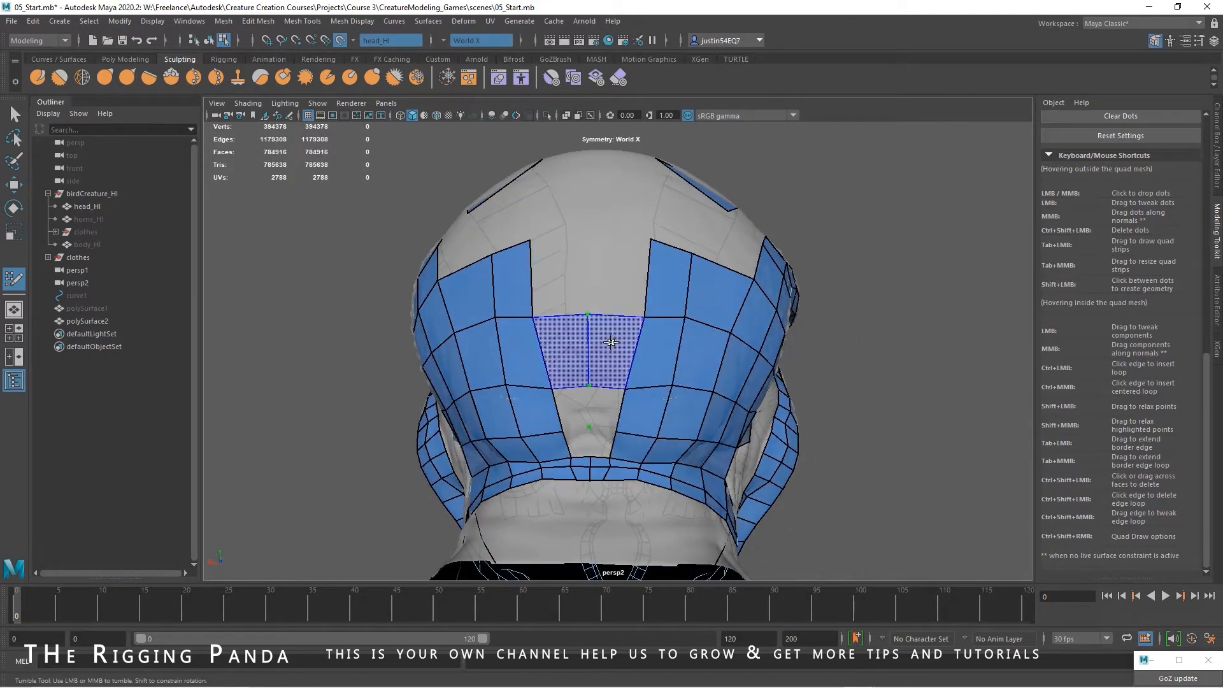
left_click(614, 400, "shift")
left_click(608, 434, "shift")
left_click(608, 441, "shift")
left_click_drag(615, 437, 645, 385, "shift")
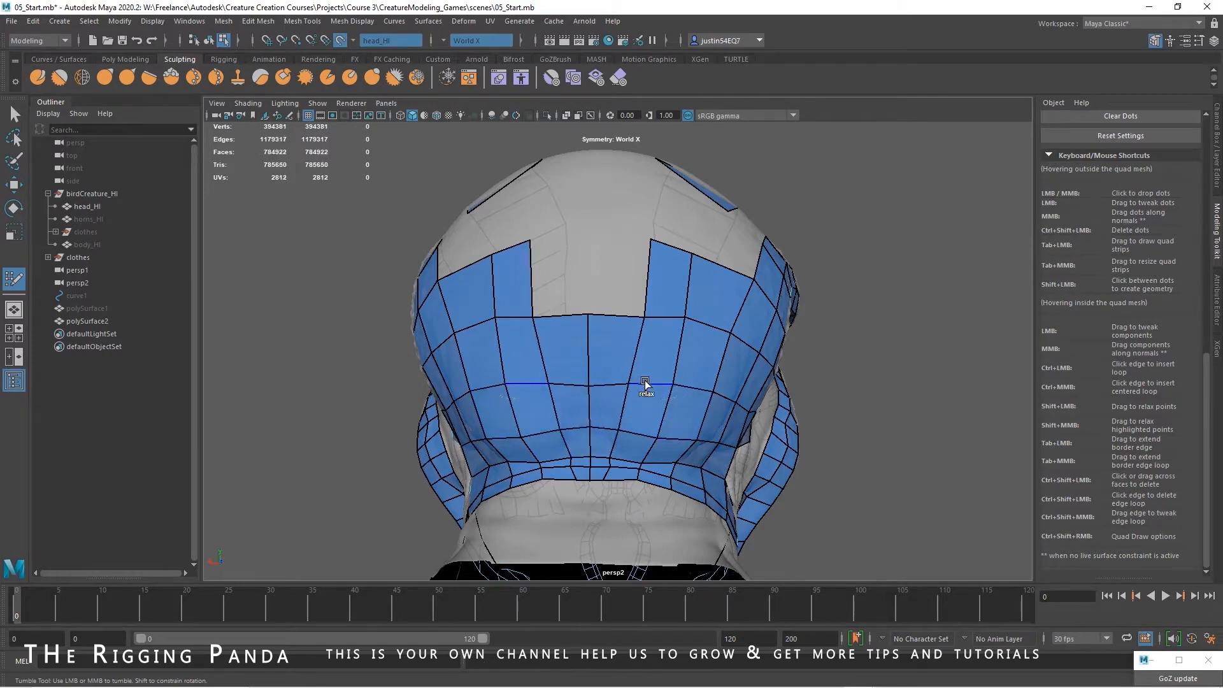
Close the centre gap in the upper row at the back of the head and start another row above it
left_click_drag(671, 338, 606, 326, "alt")
left_click(609, 313)
left_click(656, 345, "shift")
left_click_drag(730, 343, 705, 384, "alt")
mouse_move(643, 397)
left_mouse_down("shift")
mouse_move(675, 416)
mouse_move(681, 350)
mouse_move(647, 319)
left_mouse_up("shift")
left_click(627, 351, "shift")
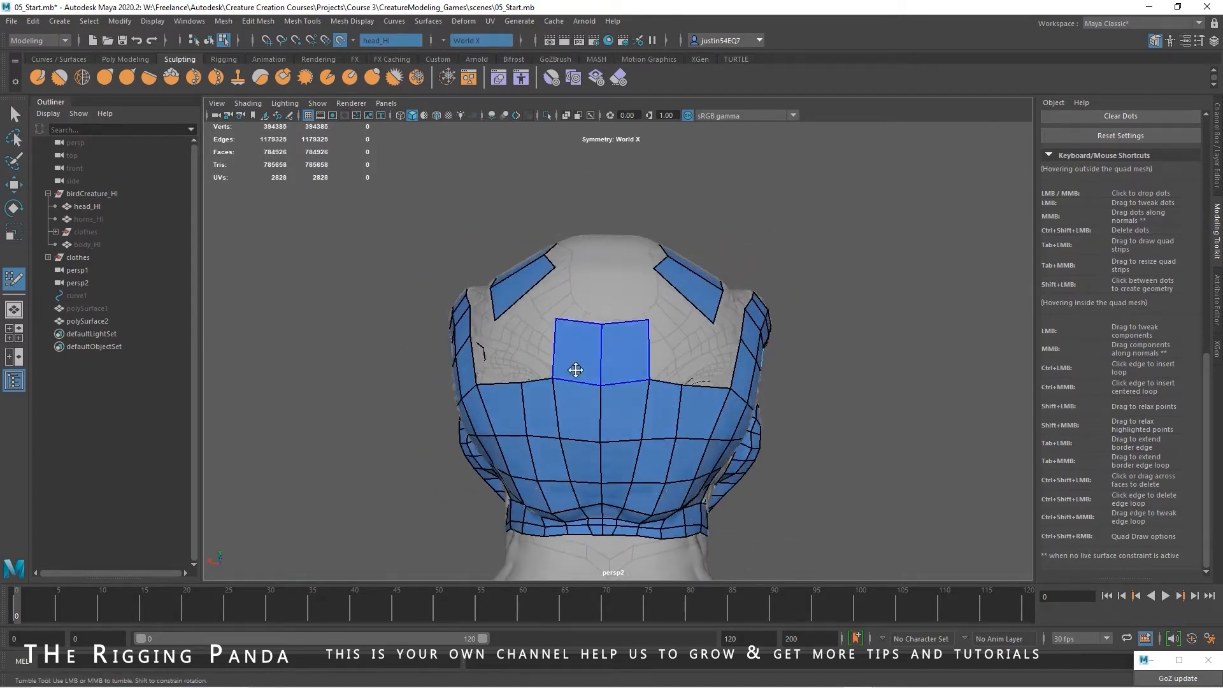
left_click(695, 341, "shift")
Adjust three border vertices on the nose side of the strip running down beside the eye socket
left_click_drag(719, 358, 736, 415, "alt")
middle_click_drag(737, 414, 720, 344, "alt")
right_click_drag(497, 356, 607, 356, "alt")
left_click_drag(513, 302, 508, 300)
left_click_drag(532, 251, 524, 249)
left_click_drag(549, 196, 540, 196)
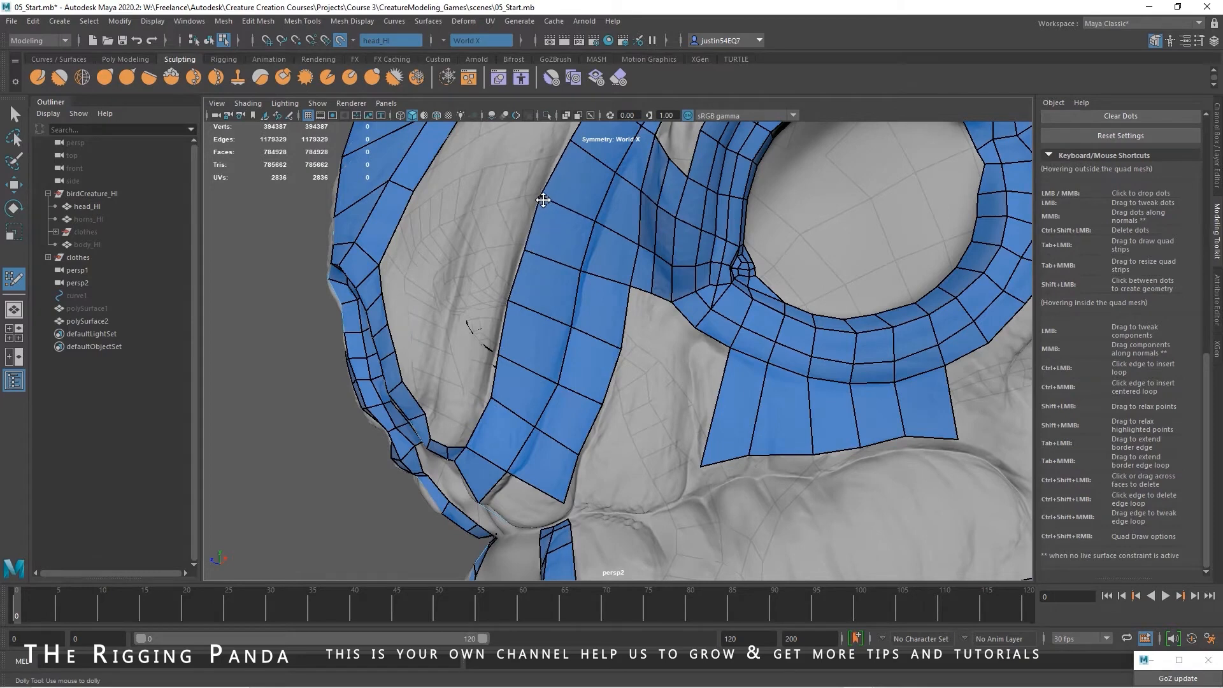
Add a column of three quads along the nose-side border of the strip beside the eye socket
left_click_drag(496, 396, 494, 395)
left_click(484, 367, "shift")
left_click(492, 293)
left_click(493, 322, "shift")
left_click(507, 244)
left_click(507, 267, "shift")
Continue the nose-side column of quads upward until it joins the brow strip
middle_click_drag(554, 274, 522, 424, "alt")
left_click(488, 338)
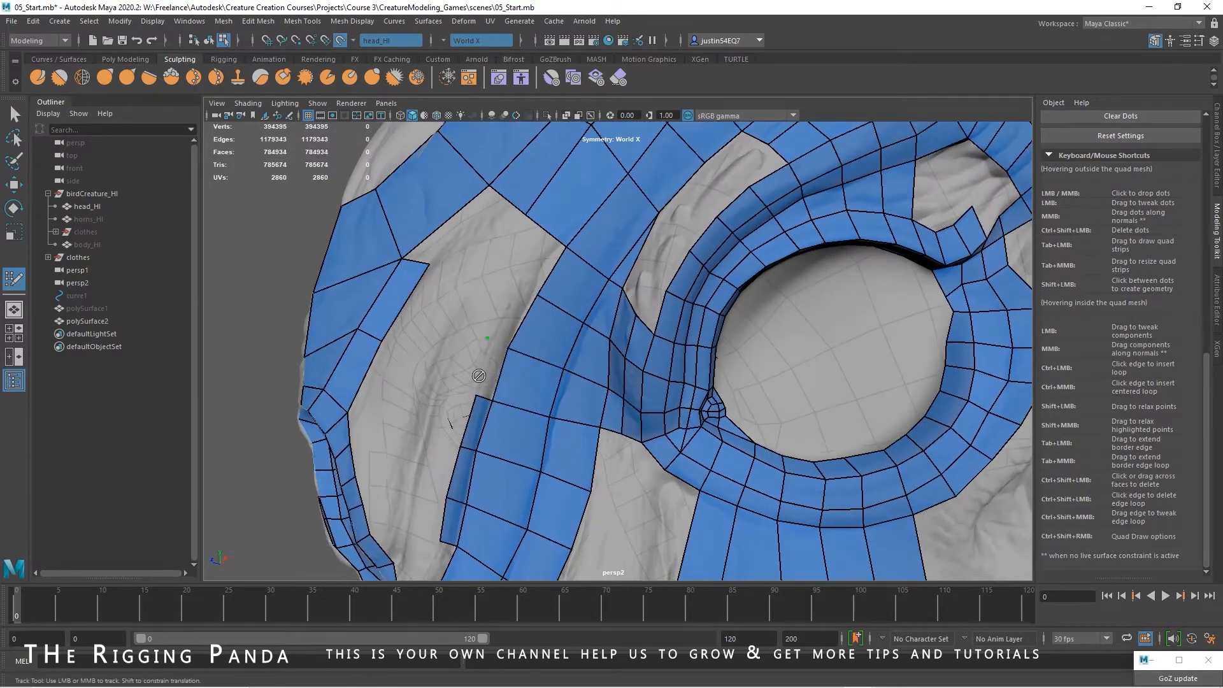
left_click(485, 368, "shift")
left_click(519, 284)
left_click(504, 314, "shift")
left_click(504, 313, "shift")
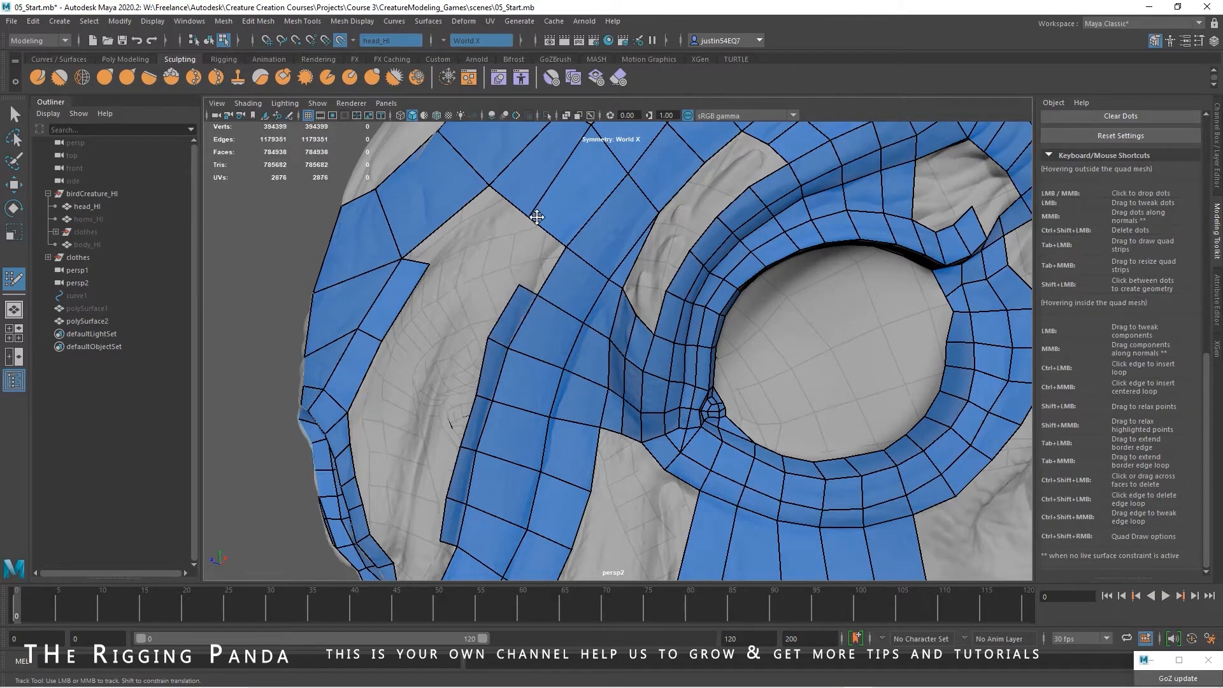
left_click(513, 277, "shift")
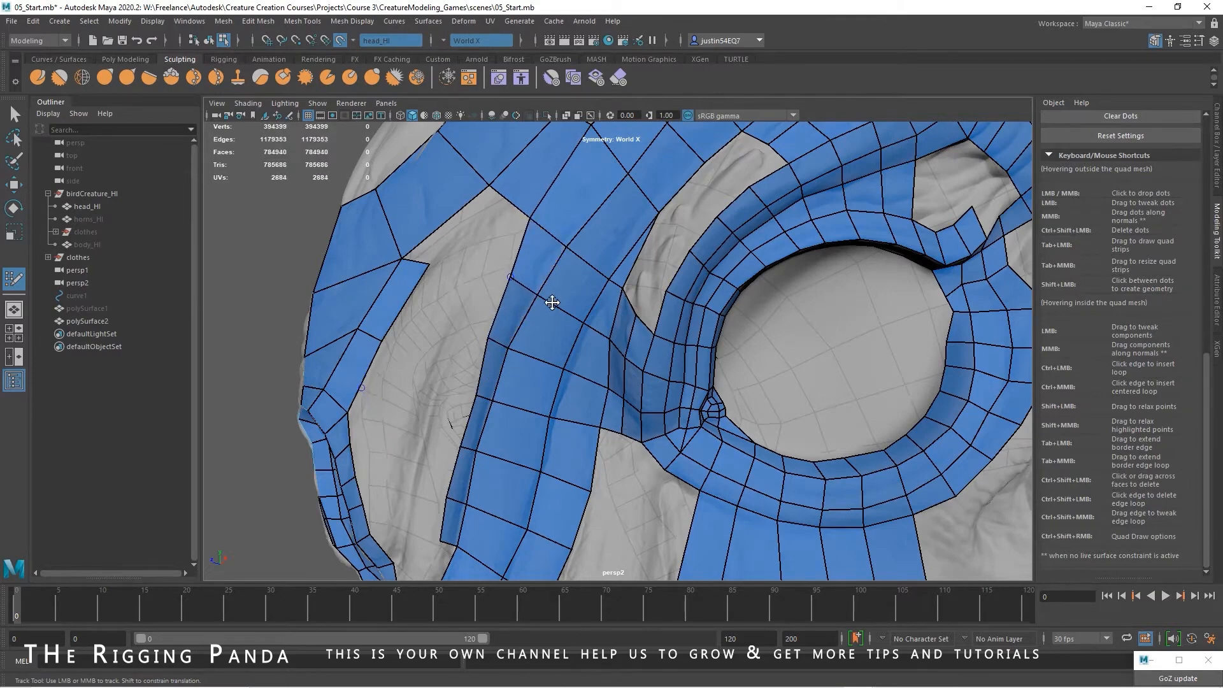
Add a second column of quads on the nose side of the strip, working down toward its lower end
left_click_drag(554, 300, 499, 382, "alt")
left_click(491, 433, "shift")
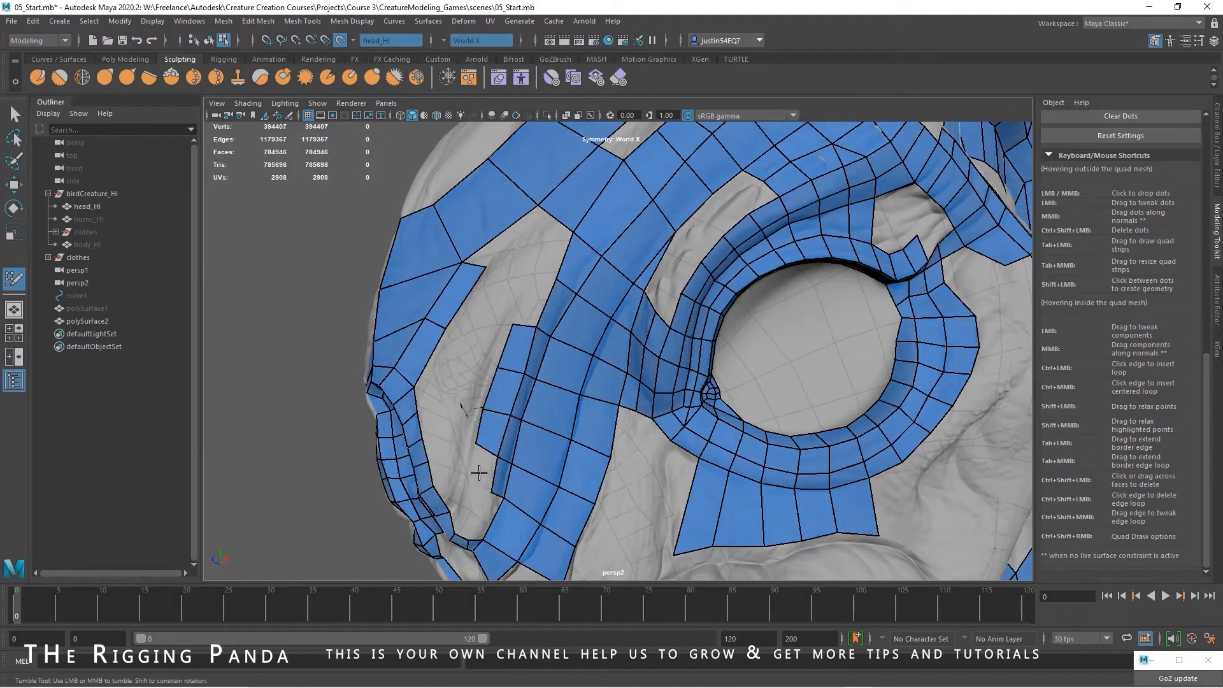
left_click(480, 464, "shift")
Add a row of quads along the lower border of the patch under the eye, following the cheek crease
left_click_drag(480, 440, 586, 343, "alt")
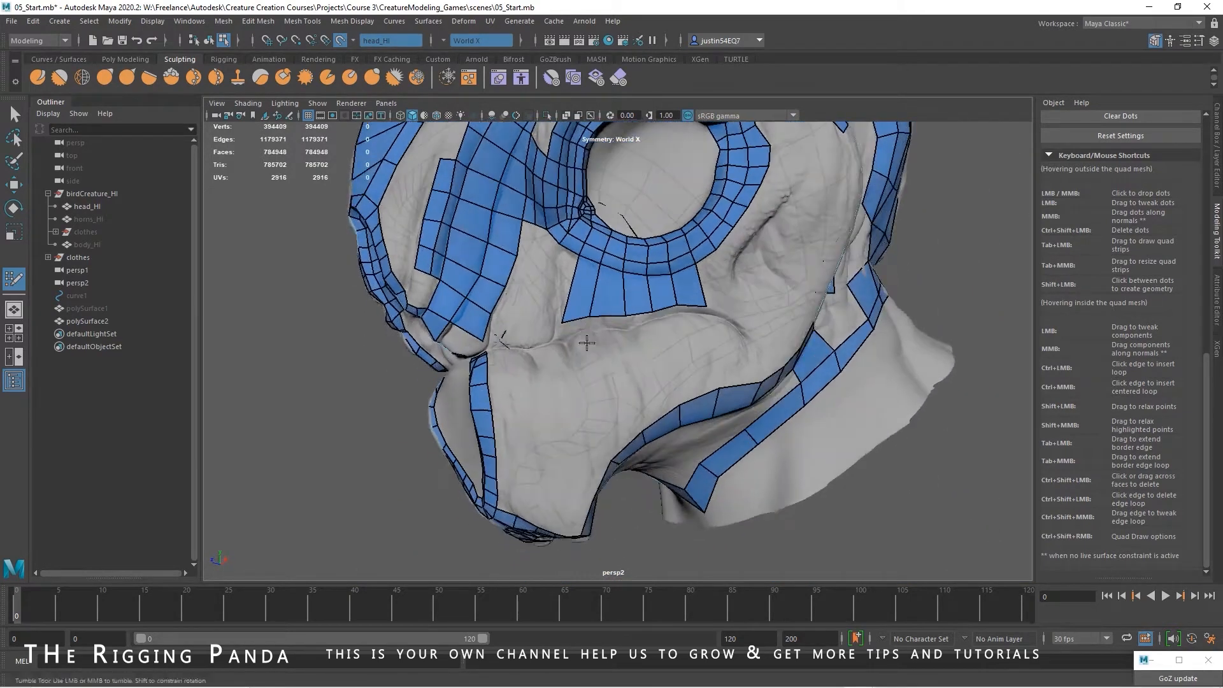
right_click_drag(586, 343, 674, 328, "alt")
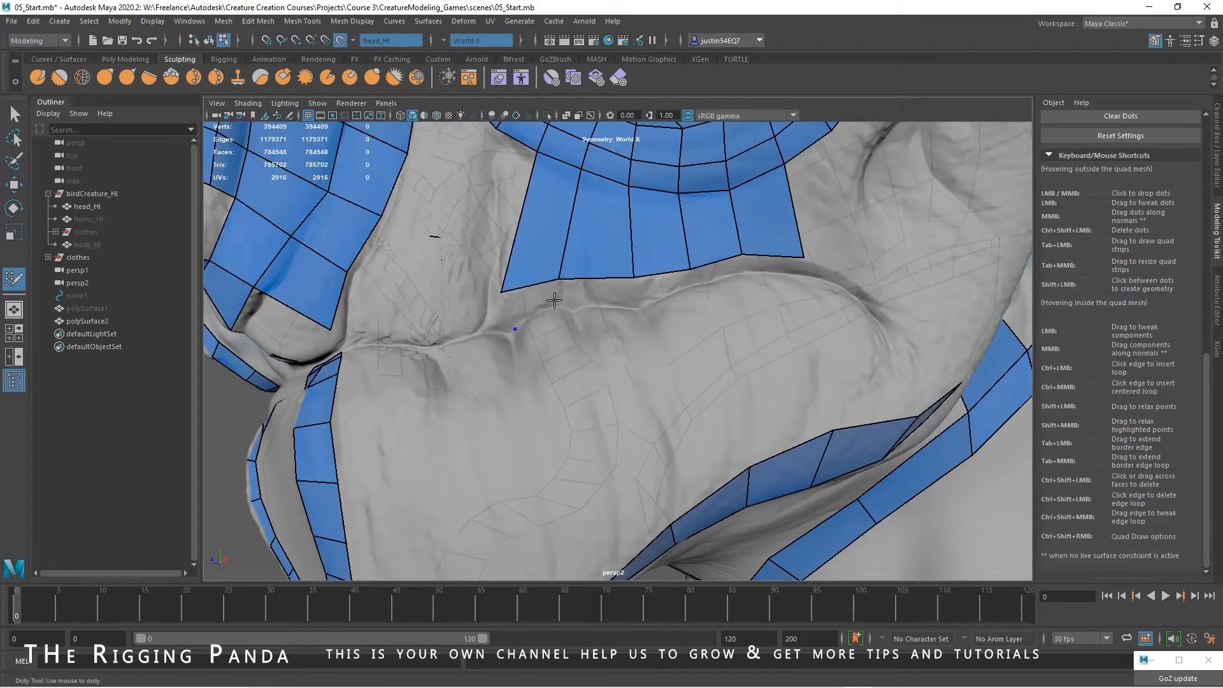
left_click(592, 304, "shift")
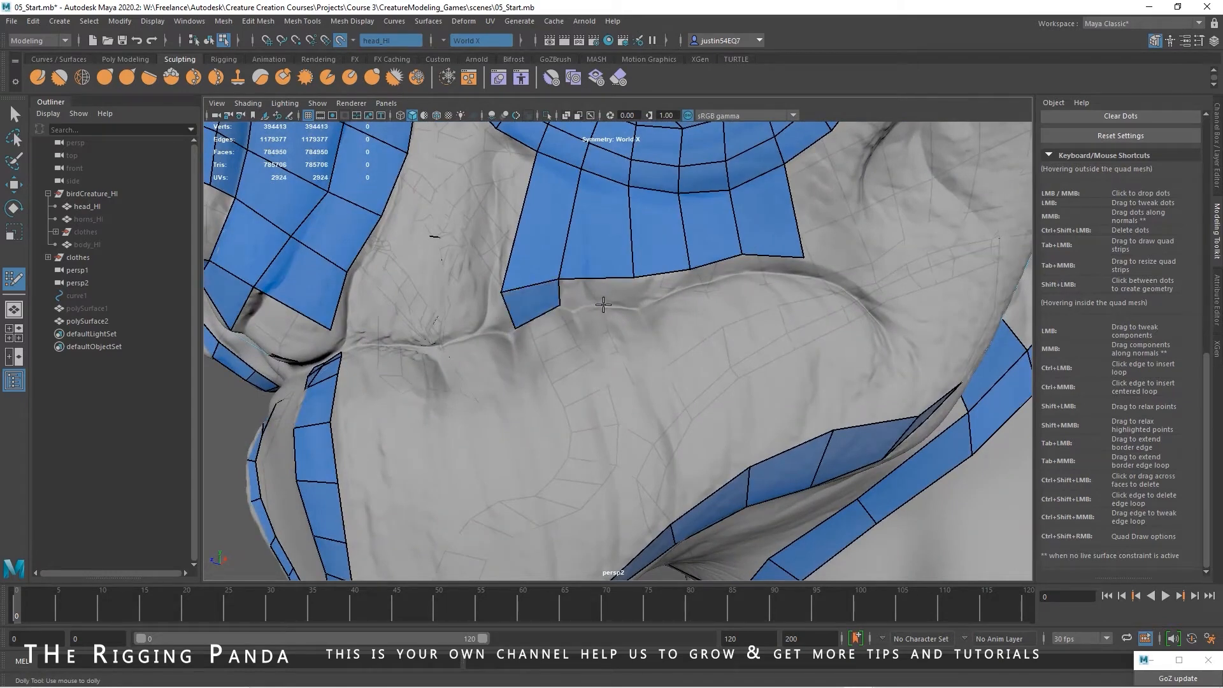
left_click(601, 305, "shift")
left_click(659, 290, "shift")
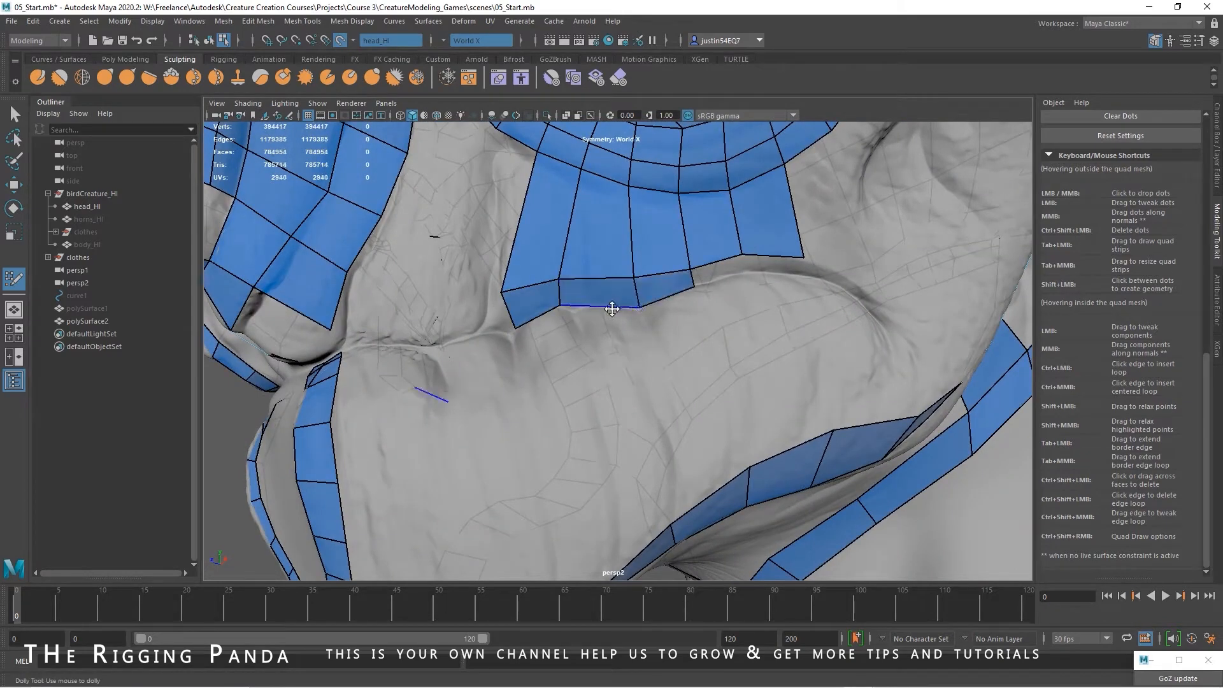
left_click_drag(624, 310, 692, 305, "alt")
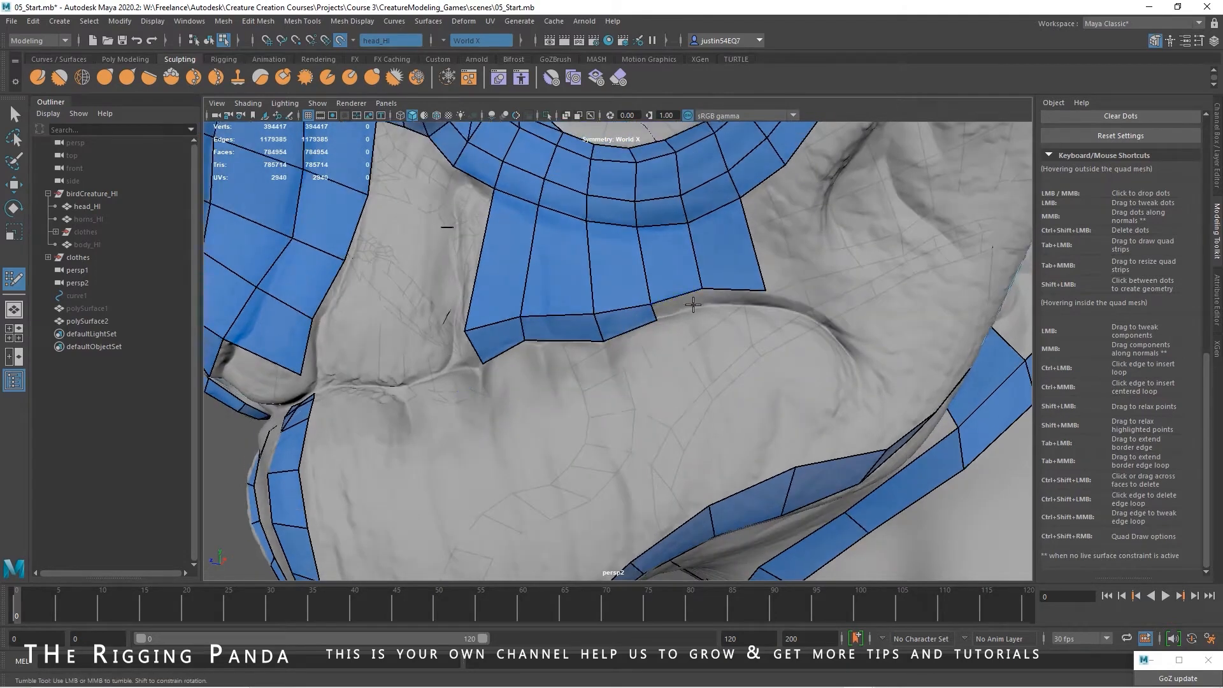
left_click(678, 308, "shift")
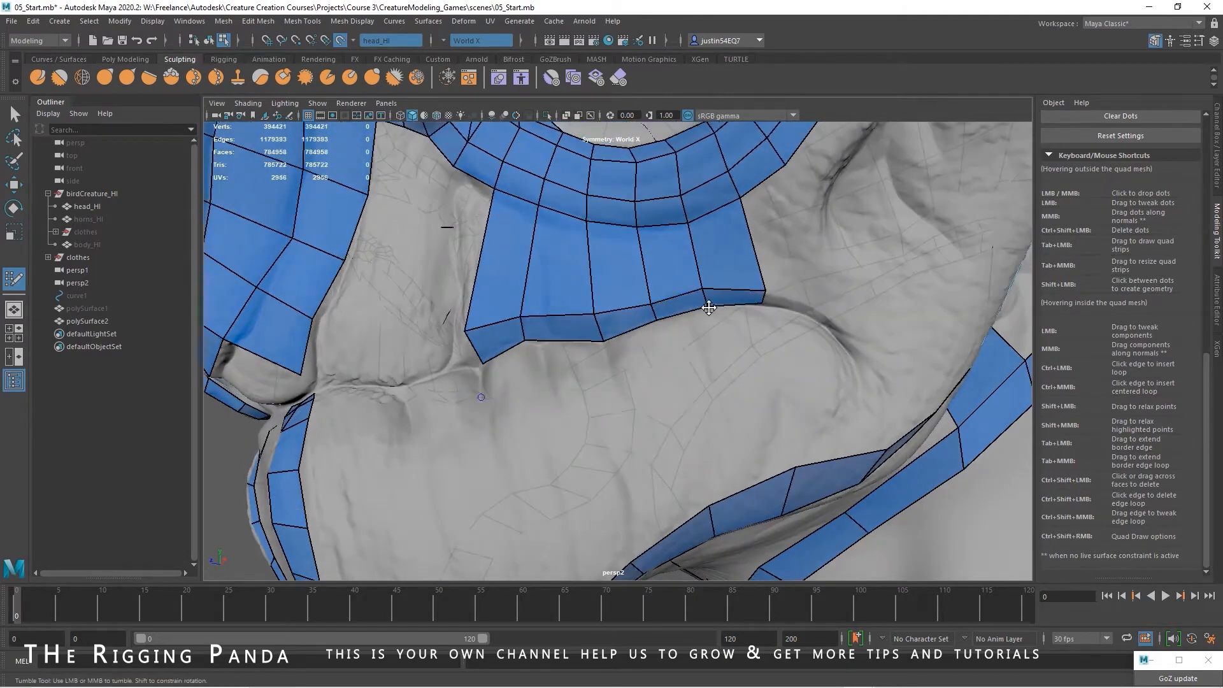
left_click_drag(736, 323, 695, 343, "alt")
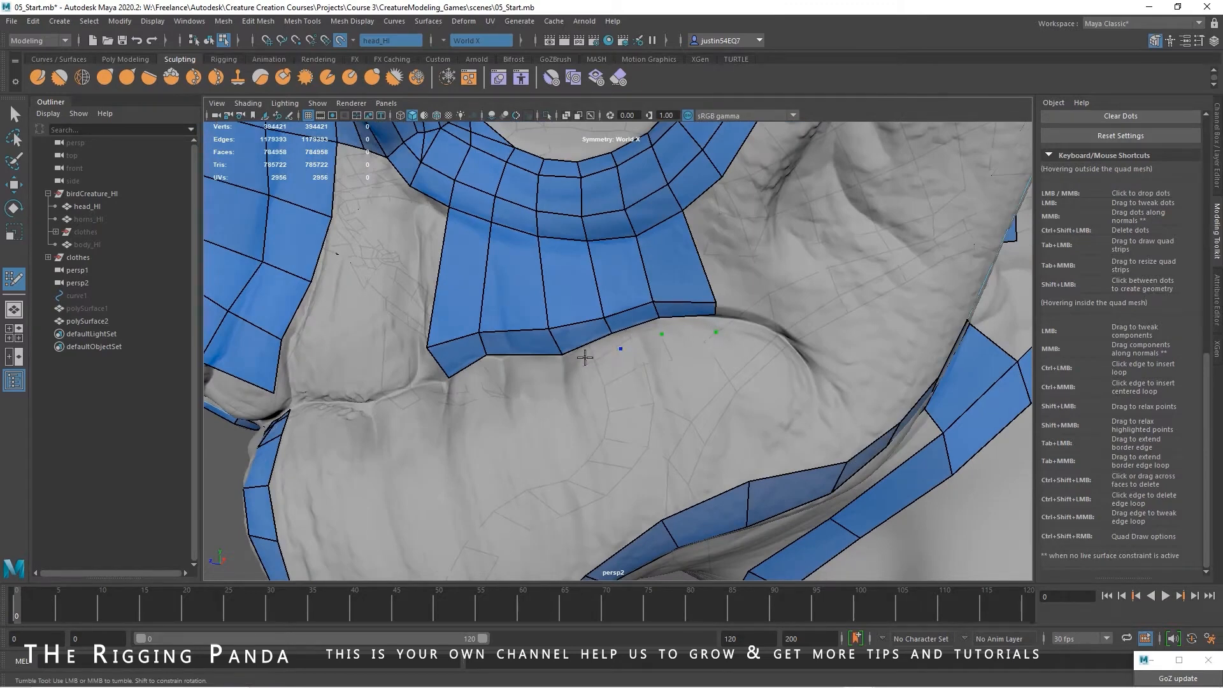
Add a second row of quads beneath the patch under the eye, working from the cheek crease to its nose-side corner
left_click(595, 351, "shift")
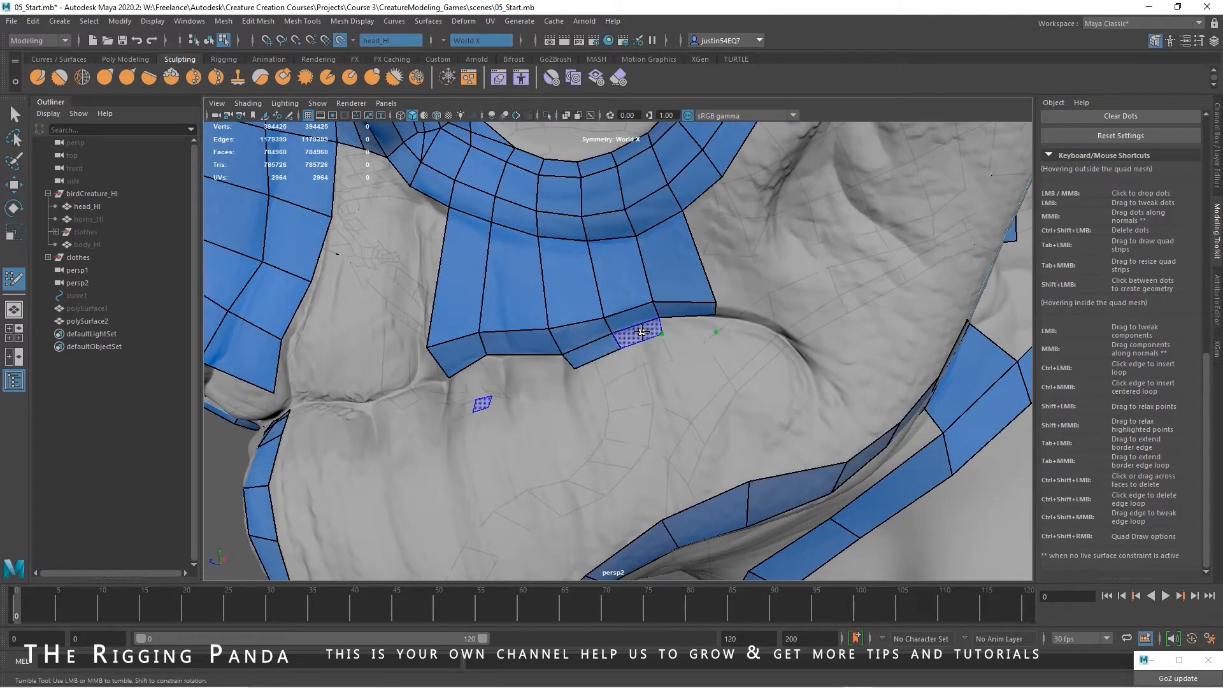
left_click(678, 325, "shift")
left_click_drag(693, 400, 715, 393, "alt")
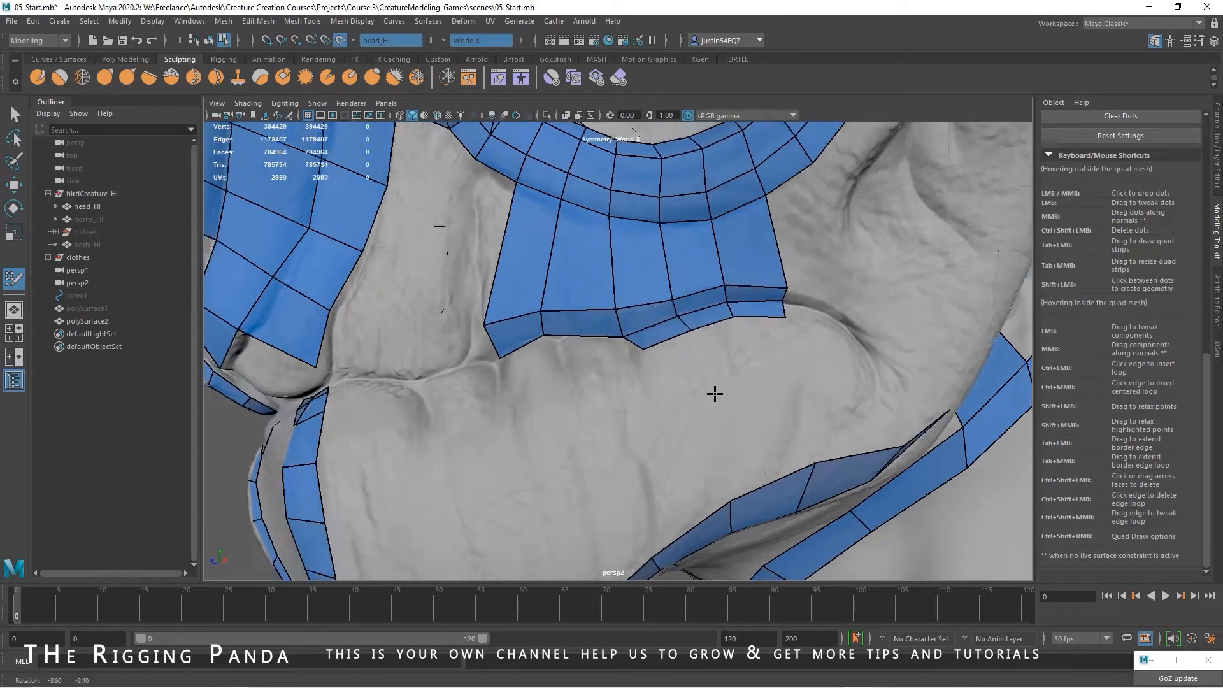
right_click_drag(715, 392, 659, 382, "alt")
left_click(570, 354)
left_click(589, 347, "shift")
left_click(549, 368)
left_click(553, 355, "shift")
Extend both rows under the eye by one quad past the patch's outer corner, along the cheek crease
left_click_drag(728, 382, 664, 377, "alt")
right_click_drag(664, 377, 737, 348, "alt")
right_click_drag(670, 304, 777, 307, "alt")
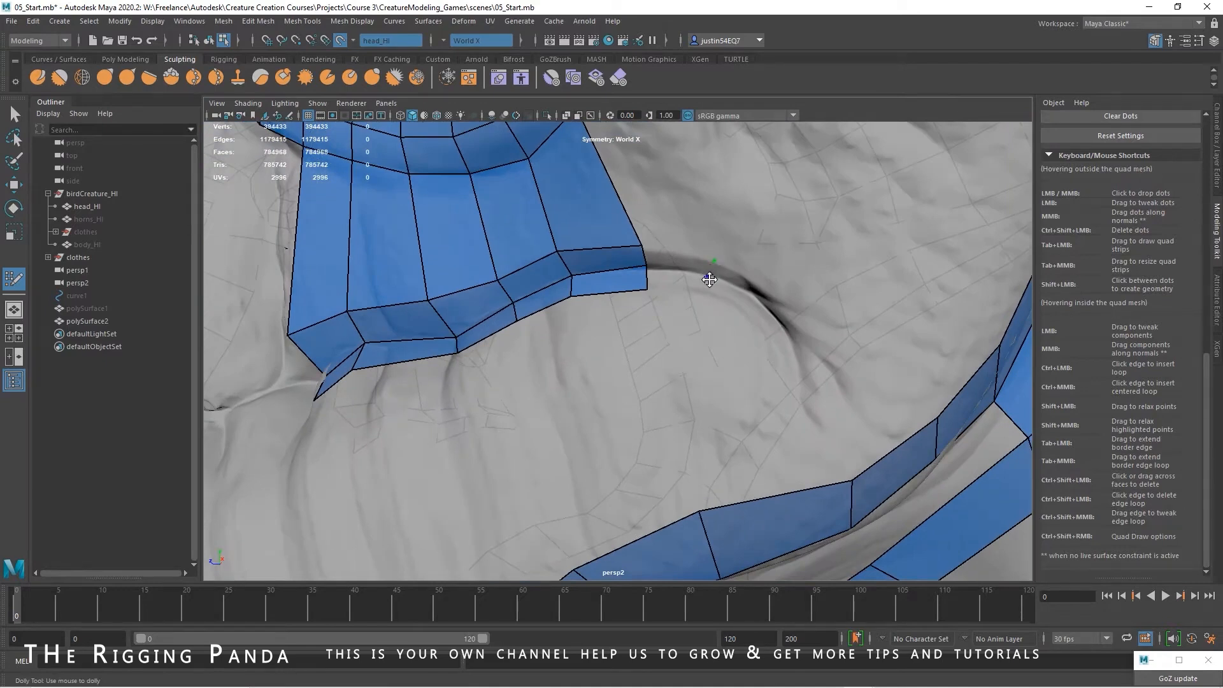
left_click(678, 284, "shift")
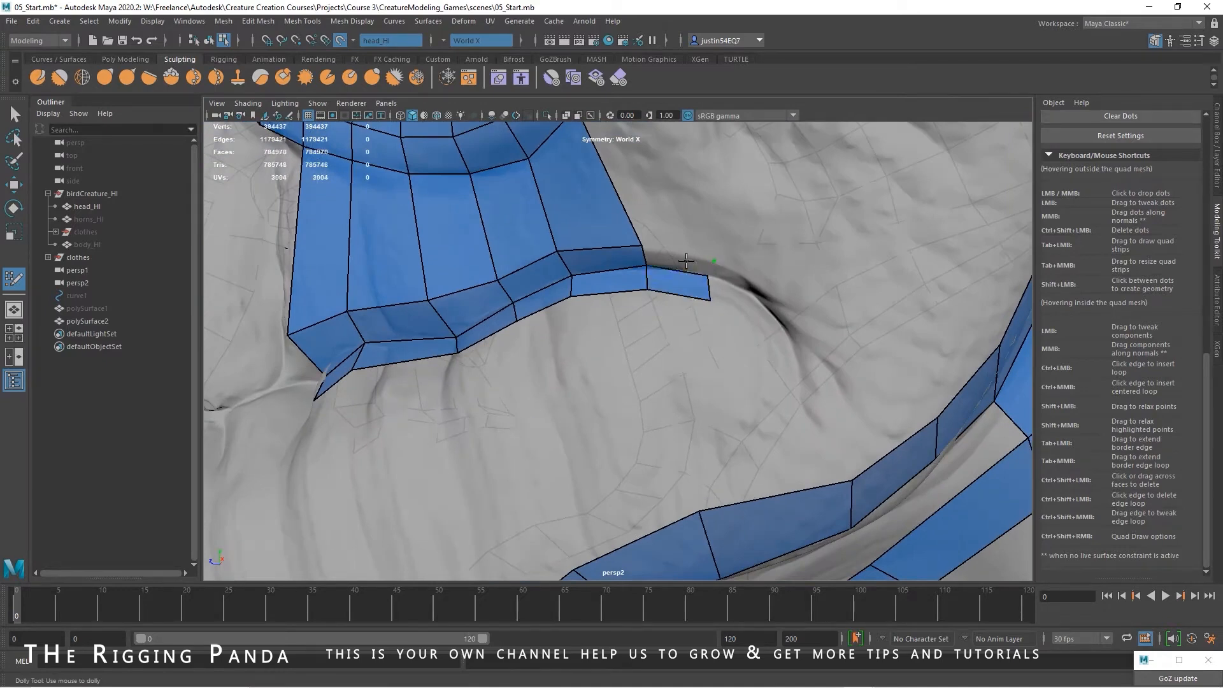
left_click(679, 262, "shift")
Insert a horizontal edge loop across the patch under the eye
right_click_drag(835, 333, 698, 284, "alt")
left_click_drag(677, 250, 635, 250, "alt")
left_click_drag(599, 292, 687, 298, "alt")
right_click_drag(687, 298, 661, 301, "alt")
left_click(622, 307, "ctrl")
Add a row of three quads along the upper border of the mouth strip, over the cheek
right_click_drag(763, 364, 681, 349, "alt")
left_click_drag(725, 407, 682, 355, "alt")
left_click(626, 320)
left_click(682, 302)
left_click(659, 329, "shift")
left_click(723, 293)
left_click(710, 315, "shift")
left_click_drag(766, 300, 709, 274, "alt")
left_click(708, 268)
left_click(701, 309, "shift")
Start a column of quads on the cheek side of the vertical strip at the muzzle front, from its lower end
left_click_drag(761, 268, 720, 301, "alt")
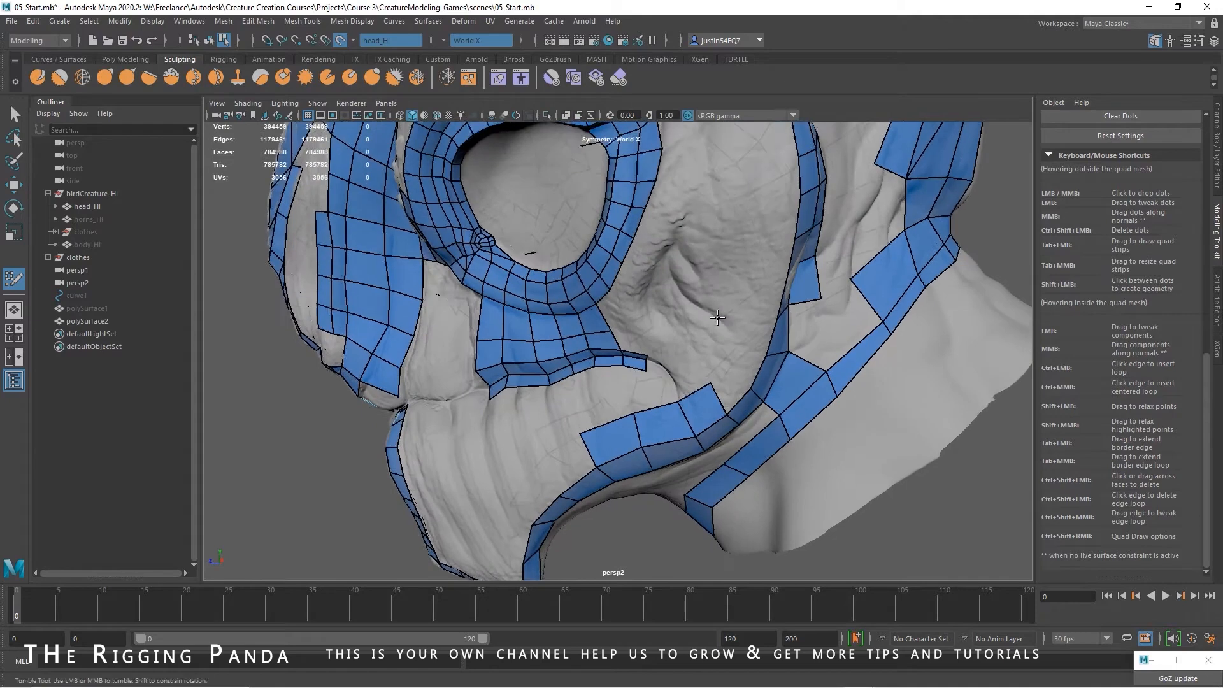
right_click_drag(733, 286, 715, 262, "alt")
middle_click_drag(717, 262, 740, 318, "alt")
left_click_drag(740, 318, 749, 280, "alt")
left_click_drag(708, 361, 546, 374, "alt")
right_click_drag(546, 374, 662, 389, "alt")
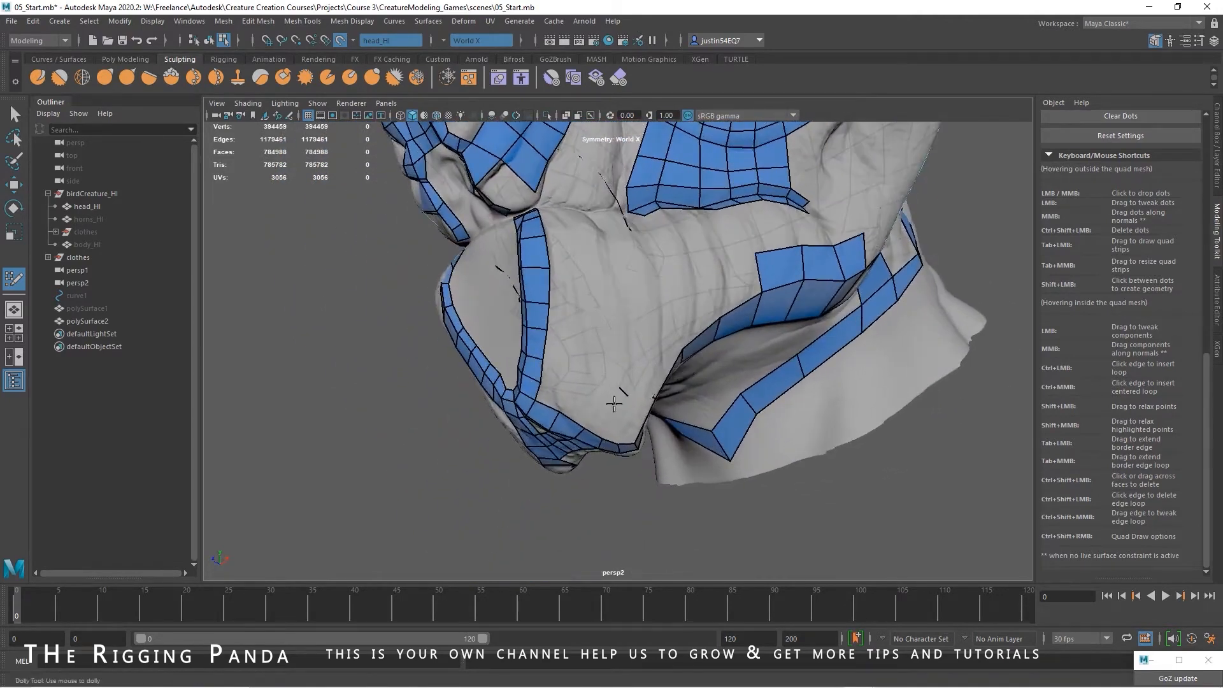
left_click_drag(662, 389, 598, 366, "alt")
right_click_drag(597, 366, 637, 376, "alt")
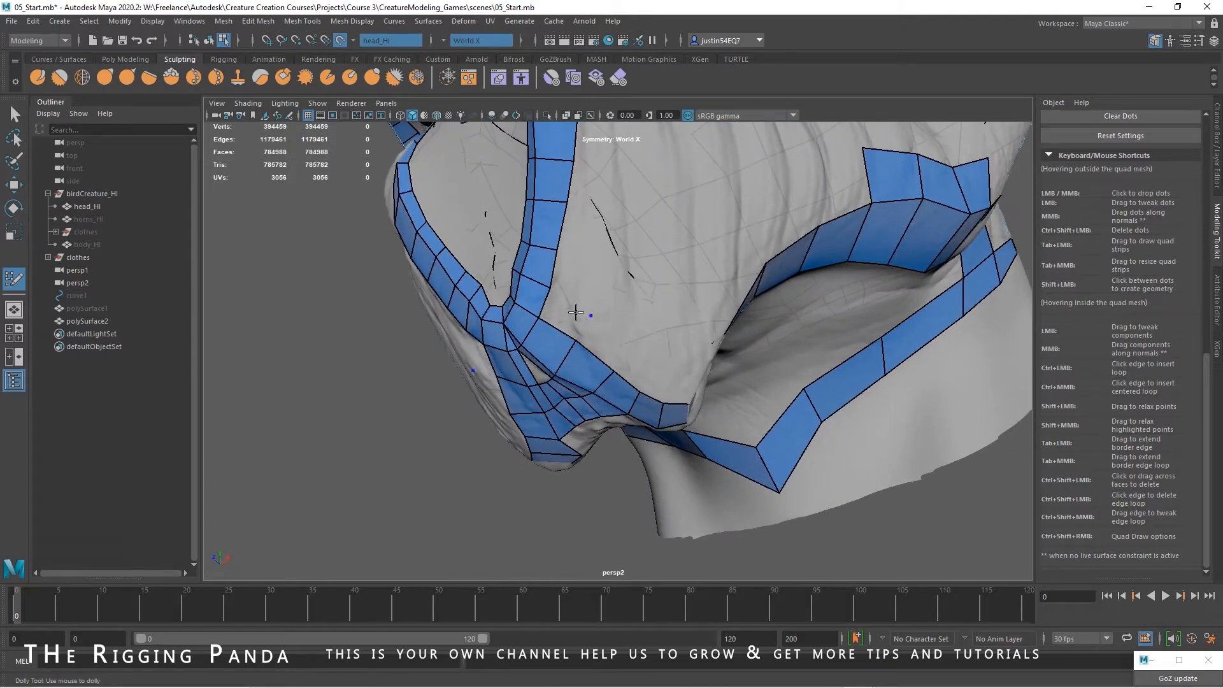
left_click(595, 262)
left_click(577, 273, "shift")
left_click(576, 272, "shift")
left_click(587, 214, "shift")
middle_click_drag(630, 223, 606, 303, "alt")
Continue the column of quads up the muzzle front toward the upper end of the vertical strip
mouse_move(566, 346)
left_mouse_down()
mouse_move(581, 333)
mouse_move(552, 356)
left_mouse_up()
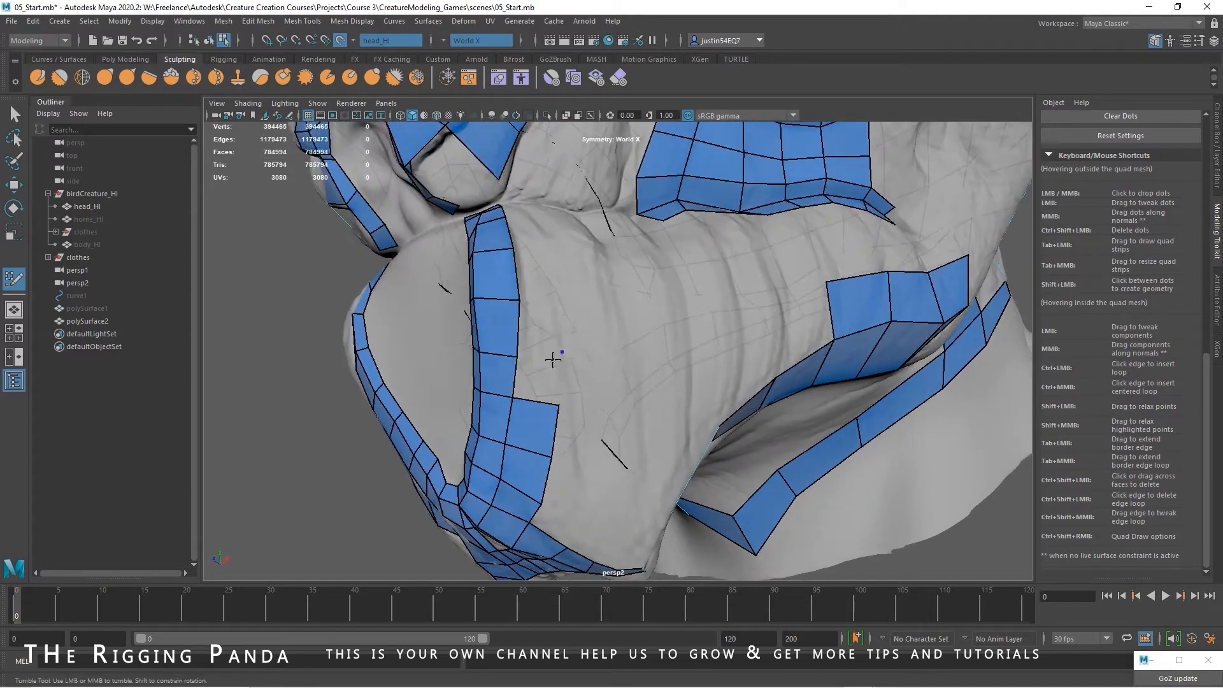
left_click(538, 377, "shift")
left_click(557, 302)
left_click(535, 326, "shift")
left_click(552, 328, "shift")
Fill quads along the lower lip border and around the corner where it meets the mouth strip
left_click_drag(553, 304, 496, 360, "alt")
left_click(574, 423, "shift")
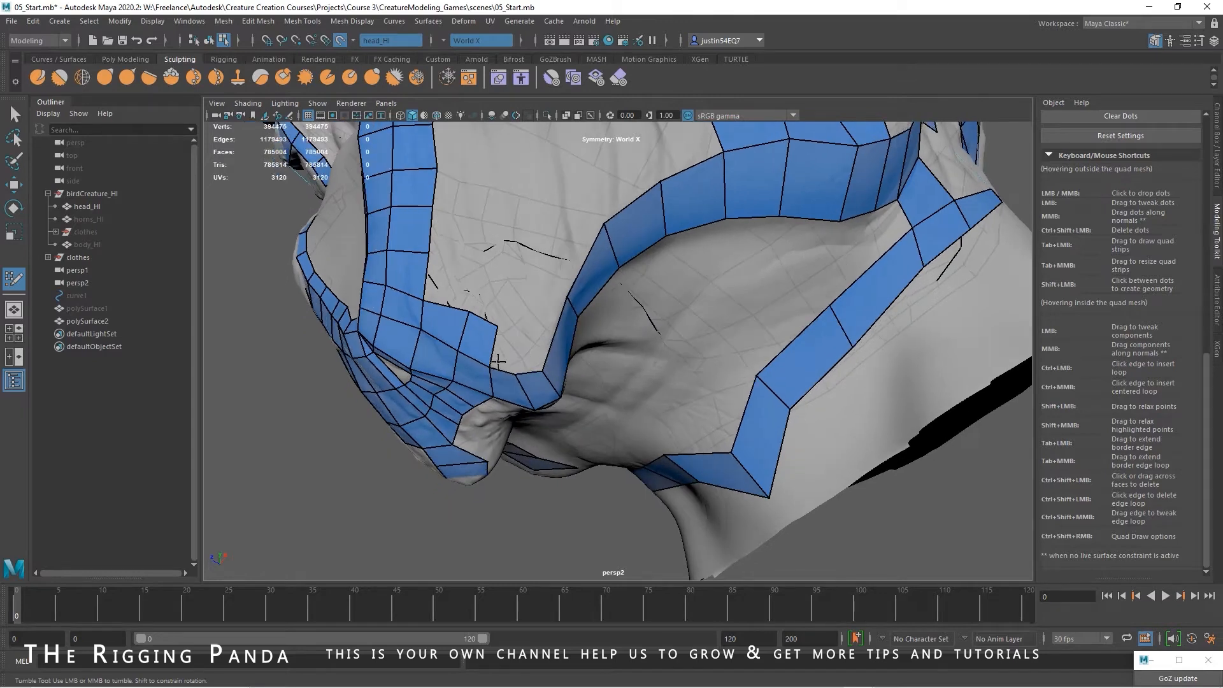
right_click_drag(496, 360, 511, 355, "alt")
left_click(490, 329)
left_click(489, 341, "shift")
mouse_move(491, 329)
left_mouse_down()
mouse_move(477, 322)
mouse_move(500, 322)
left_mouse_up()
left_click(492, 327, "shift")
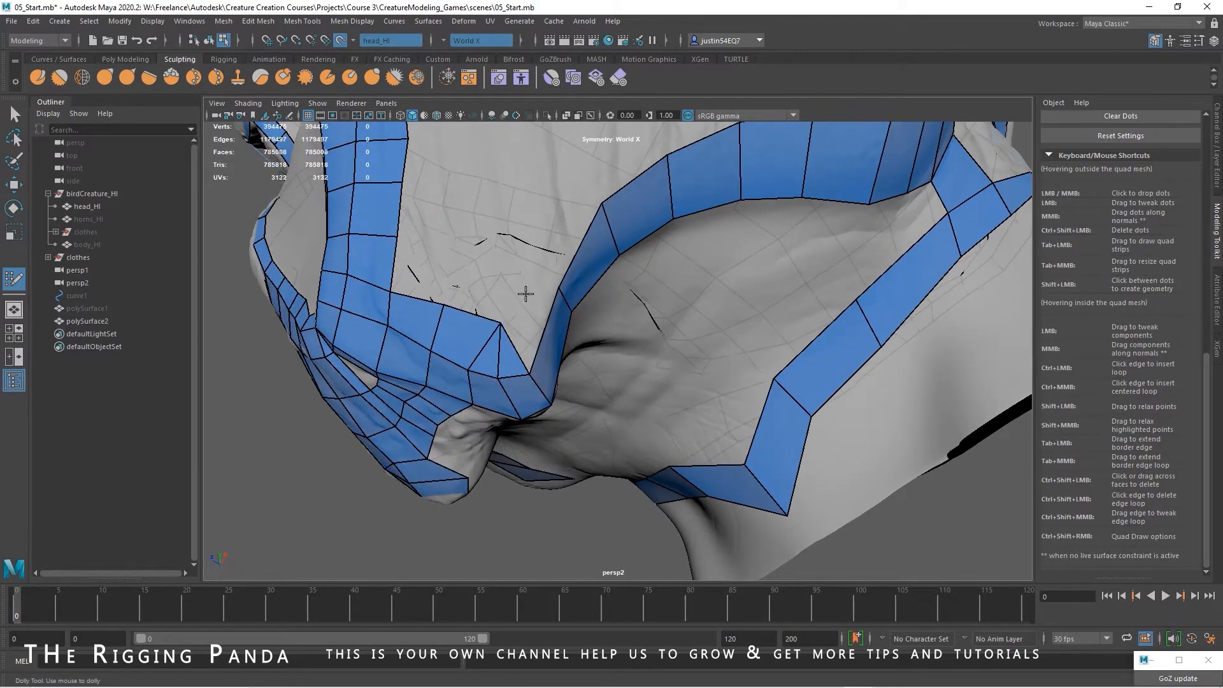
left_click(521, 314, "shift")
Continue the row of quads along the upper border of the mouth strip toward the cheek and even out its spacing
left_click(540, 202)
left_click(553, 243, "shift")
right_click_drag(610, 286, 586, 295, "alt")
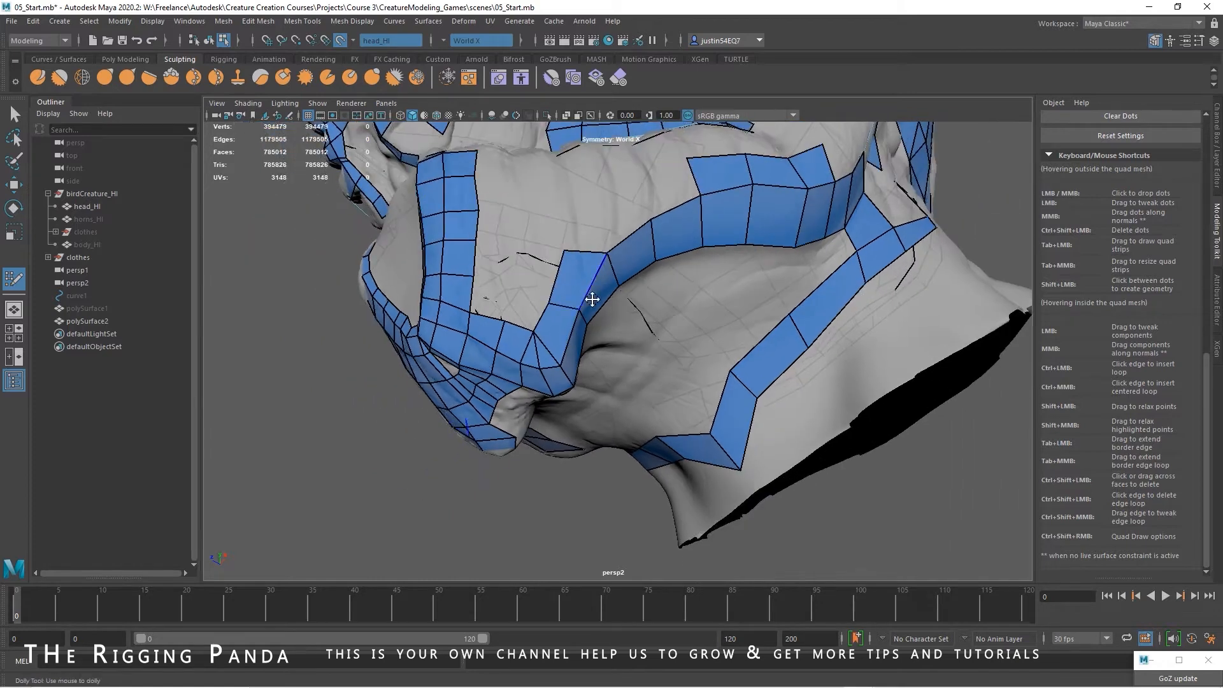
left_click_drag(587, 295, 611, 296, "alt")
left_click_drag(580, 339, 595, 322)
left_click(634, 260)
left_click(625, 304, "shift")
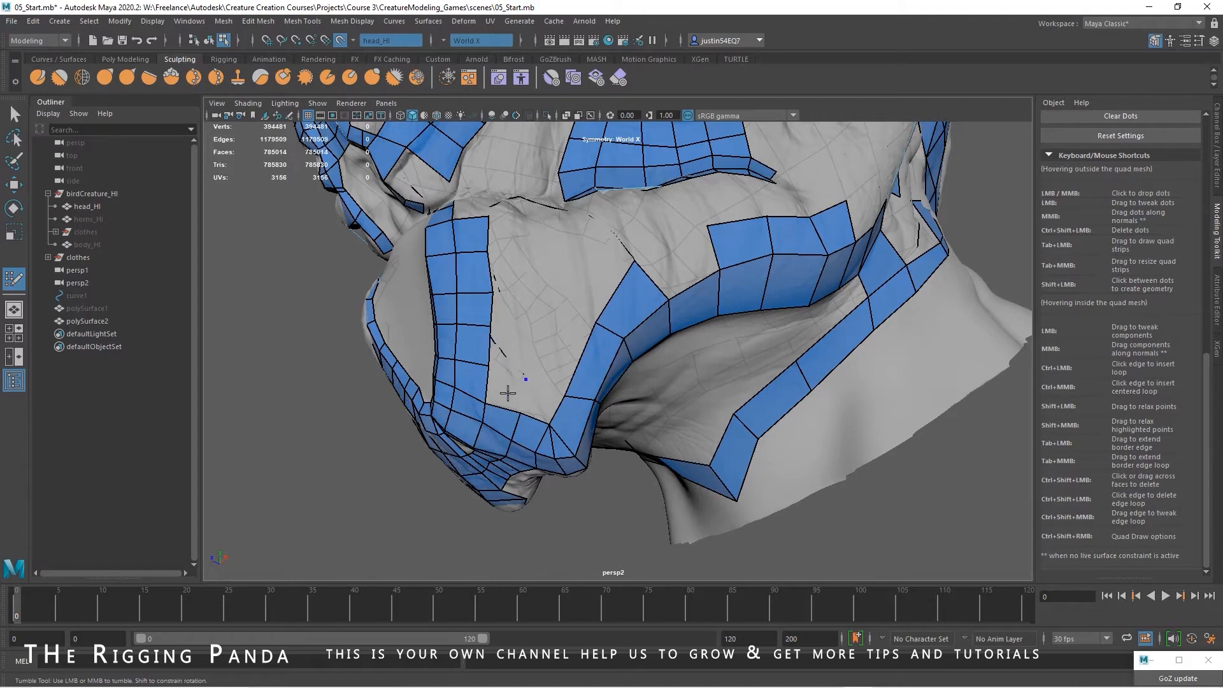
Bridge the lower muzzle gap with two quads and begin a second column up the muzzle front
left_click(506, 395, "shift")
left_click(545, 405, "shift")
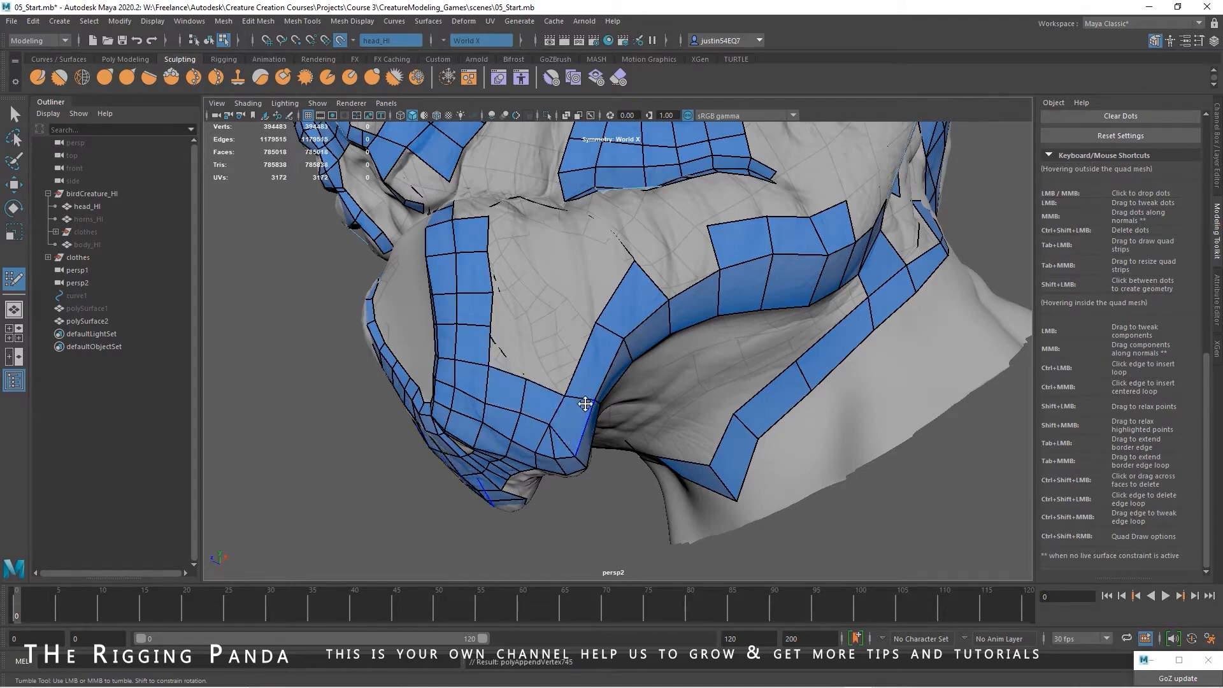
left_click_drag(587, 358, 578, 368, "alt")
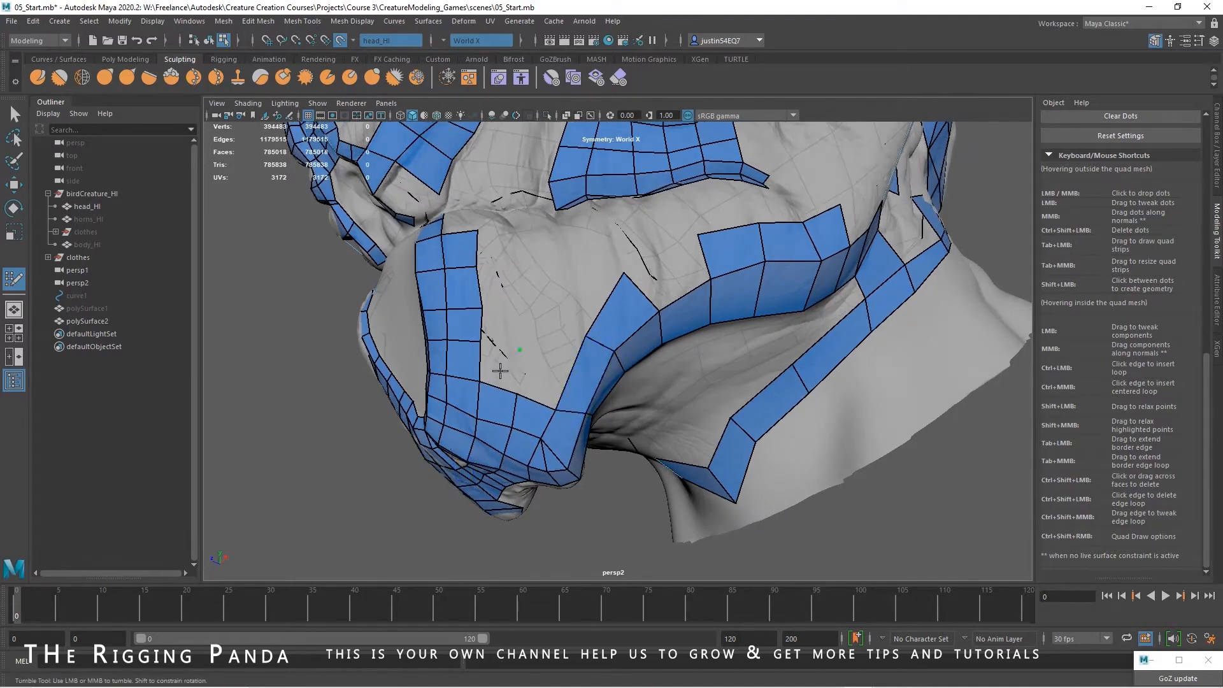
left_click(501, 370, "shift")
left_click(523, 306)
left_click(503, 326, "shift")
left_click_drag(564, 354, 587, 331, "alt")
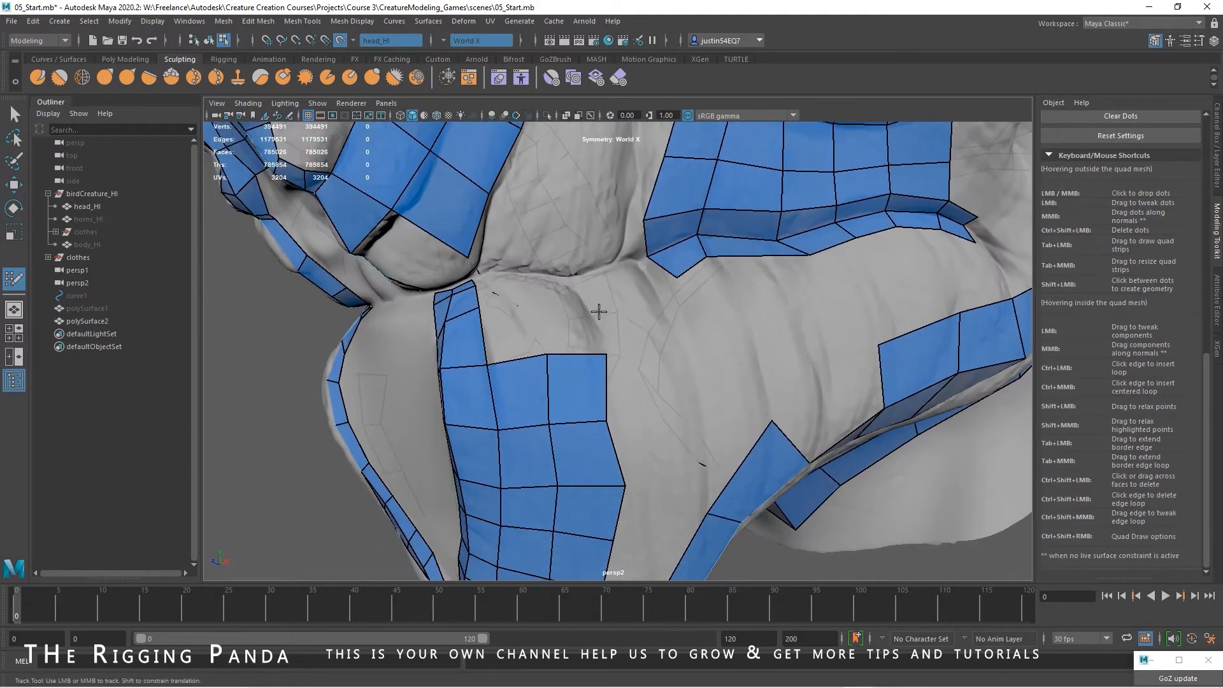
Complete the upper ends of both muzzle columns with quads up to the crease beneath the nose
left_click(512, 357)
left_click(491, 360, "shift")
left_click(567, 357)
key("ctrl+z")
left_click(498, 385, "shift")
left_click(546, 384, "shift")
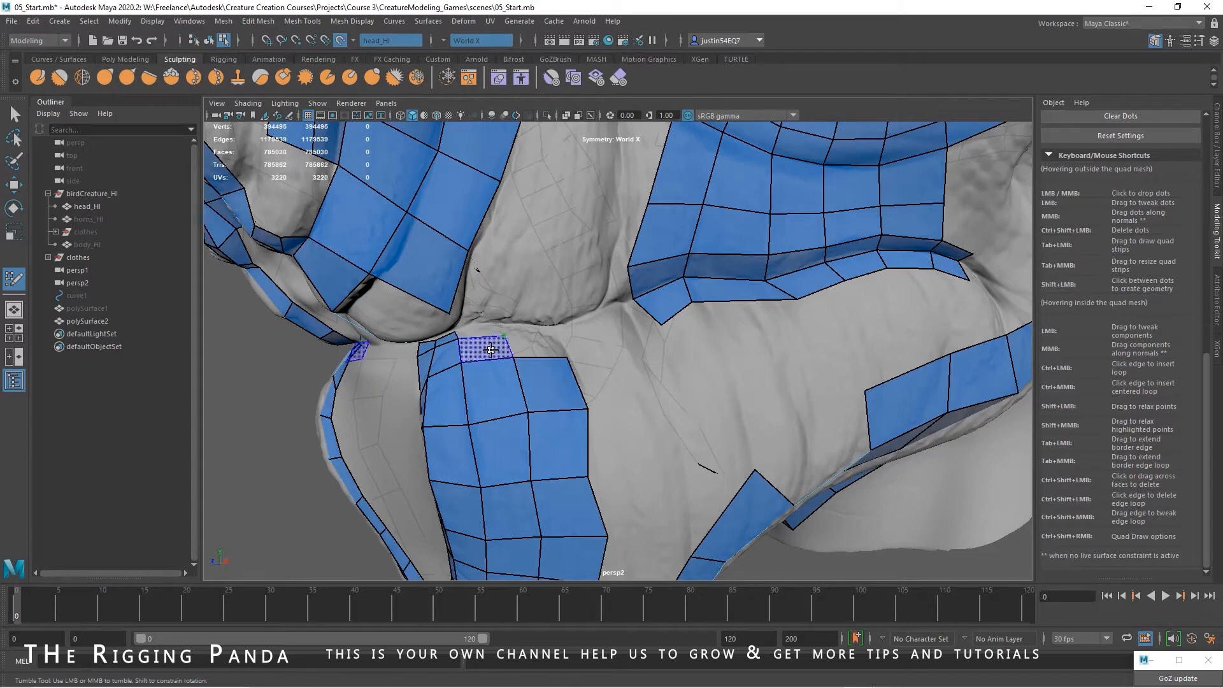
left_click(482, 344, "shift")
left_click(523, 347, "shift")
Extend the rows under the eye toward the nose and connect them to the upper end of the muzzle patch
middle_click_drag(523, 347, 423, 396, "alt")
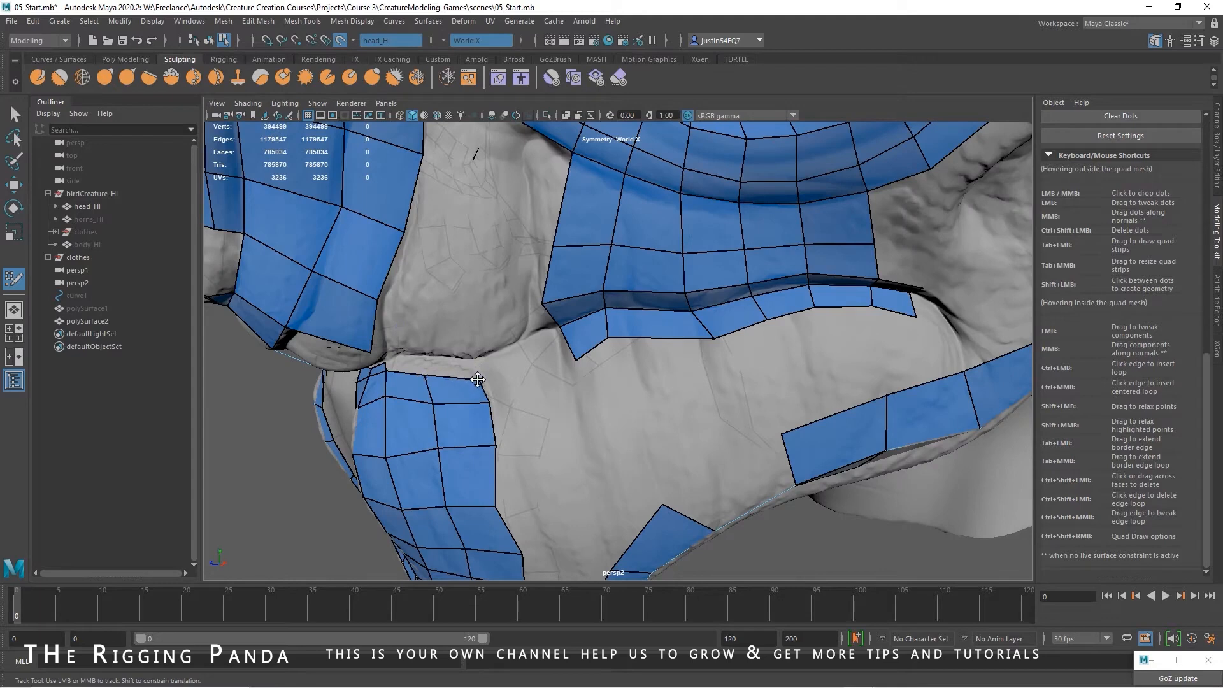
left_click_drag(533, 338, 450, 329, "alt")
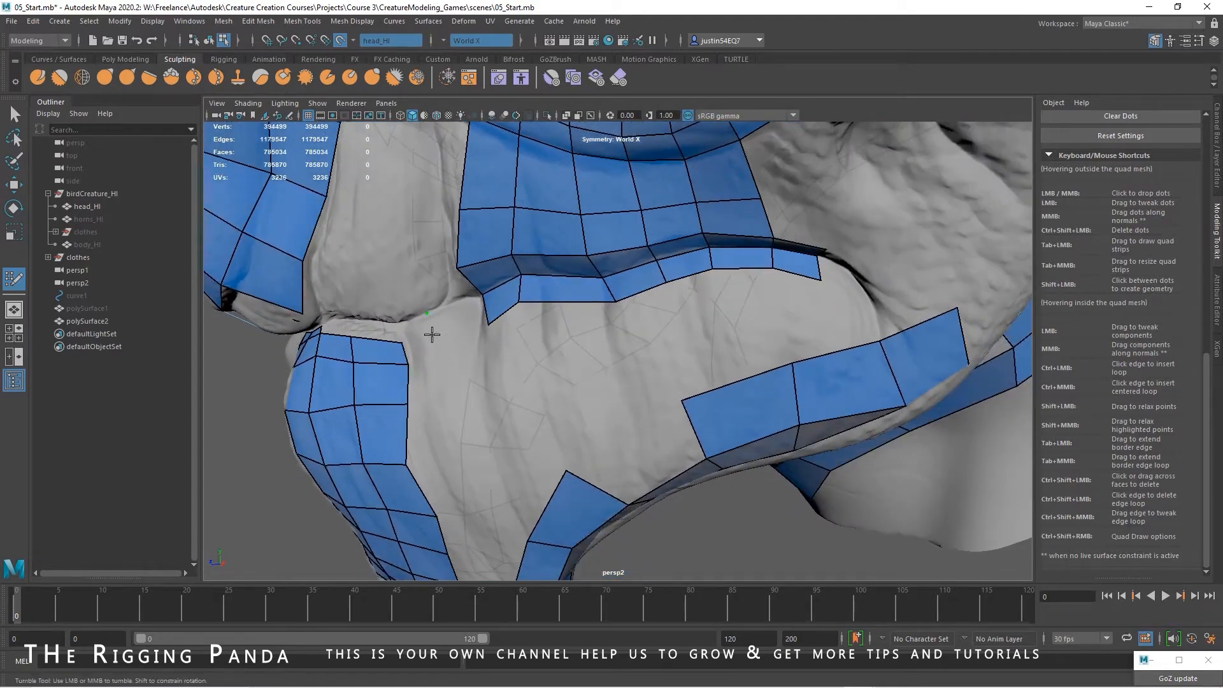
left_click(470, 313, "shift")
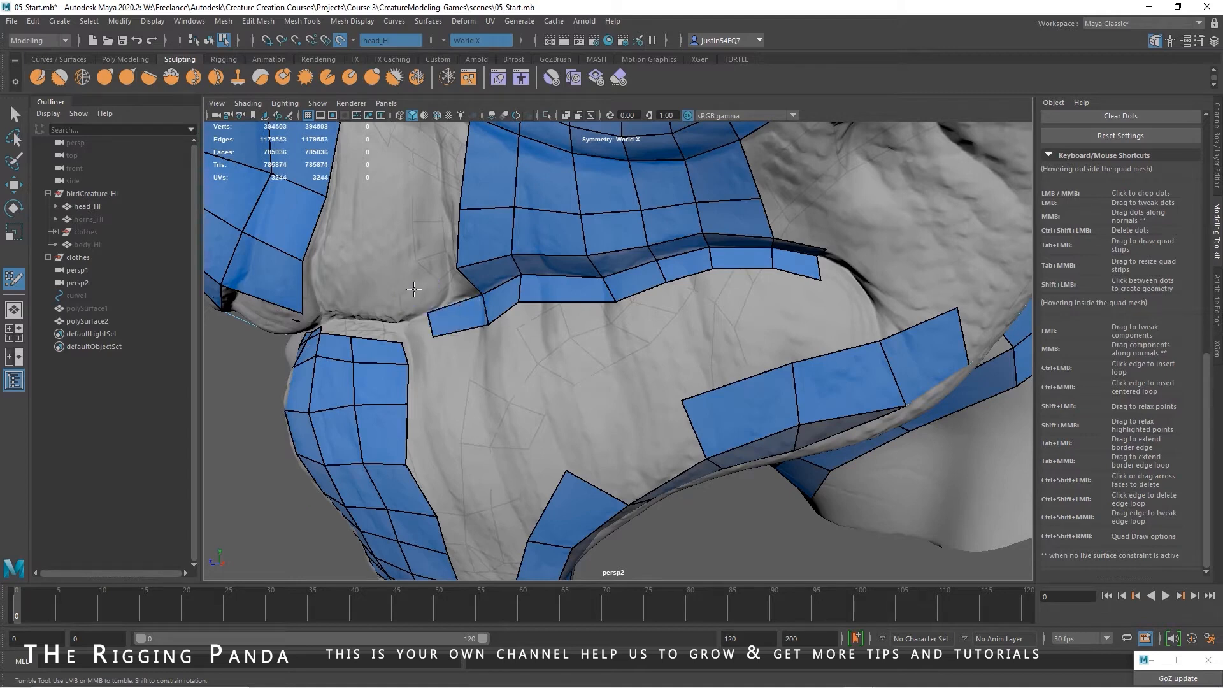
left_click(426, 288, "shift")
left_click_drag(426, 288, 428, 328, "alt")
left_click(423, 328, "shift")
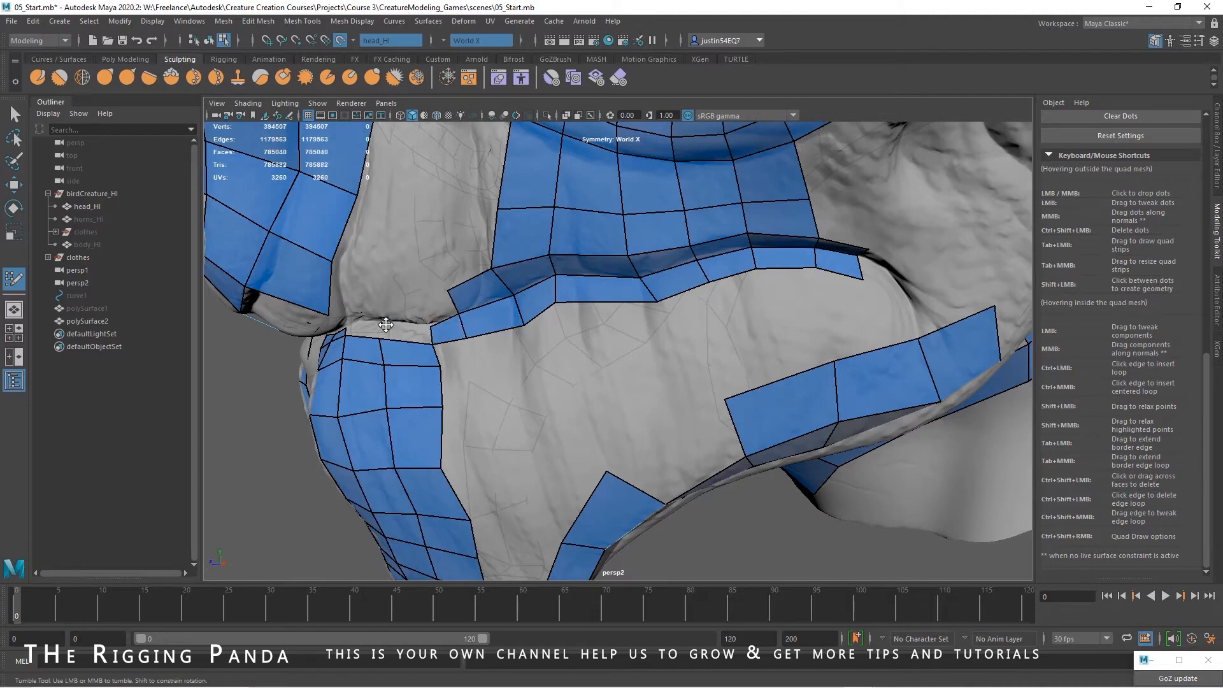
left_click(446, 336, "shift")
Add a third column of quads down the cheek side of the muzzle patch
right_click_drag(597, 380, 500, 364, "alt")
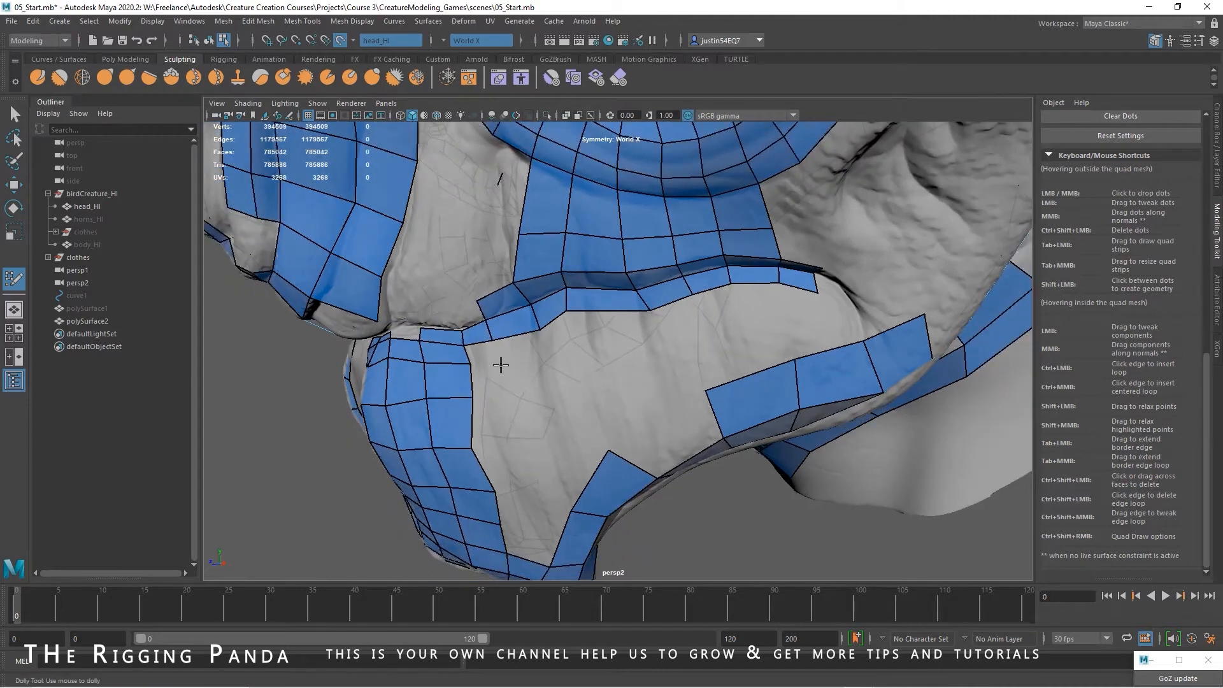
left_click(487, 355, "shift")
left_click(505, 398)
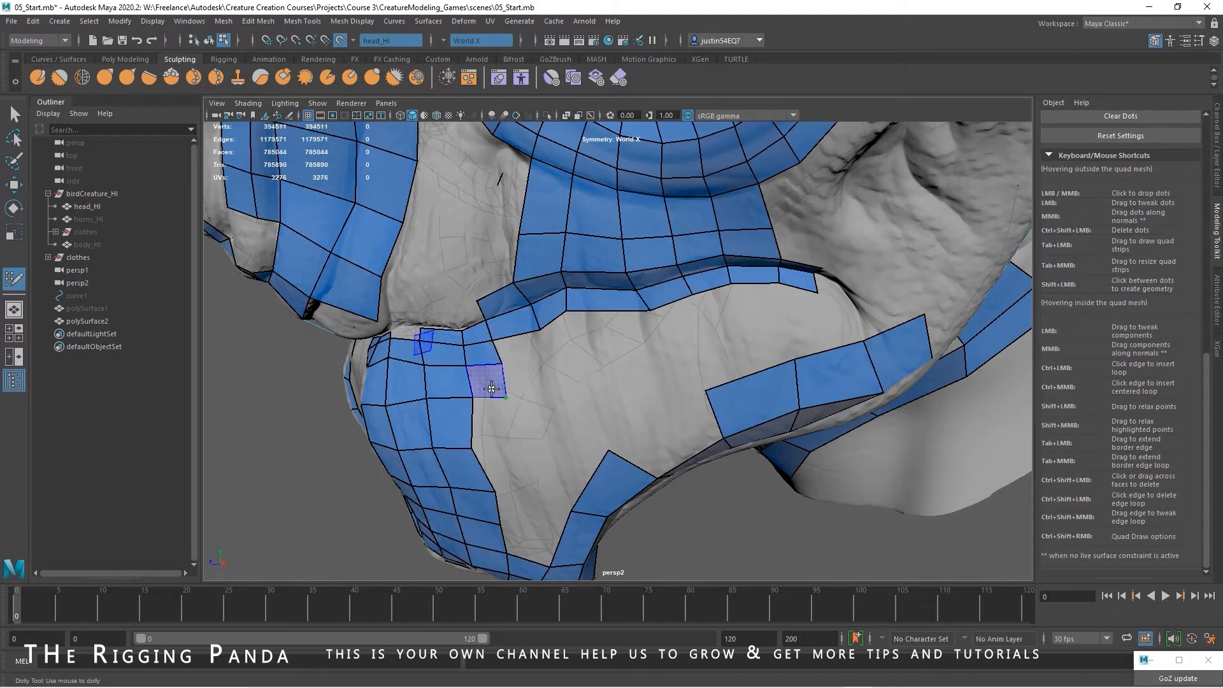
left_click(512, 447)
left_click(488, 382, "shift")
left_click(489, 430, "shift")
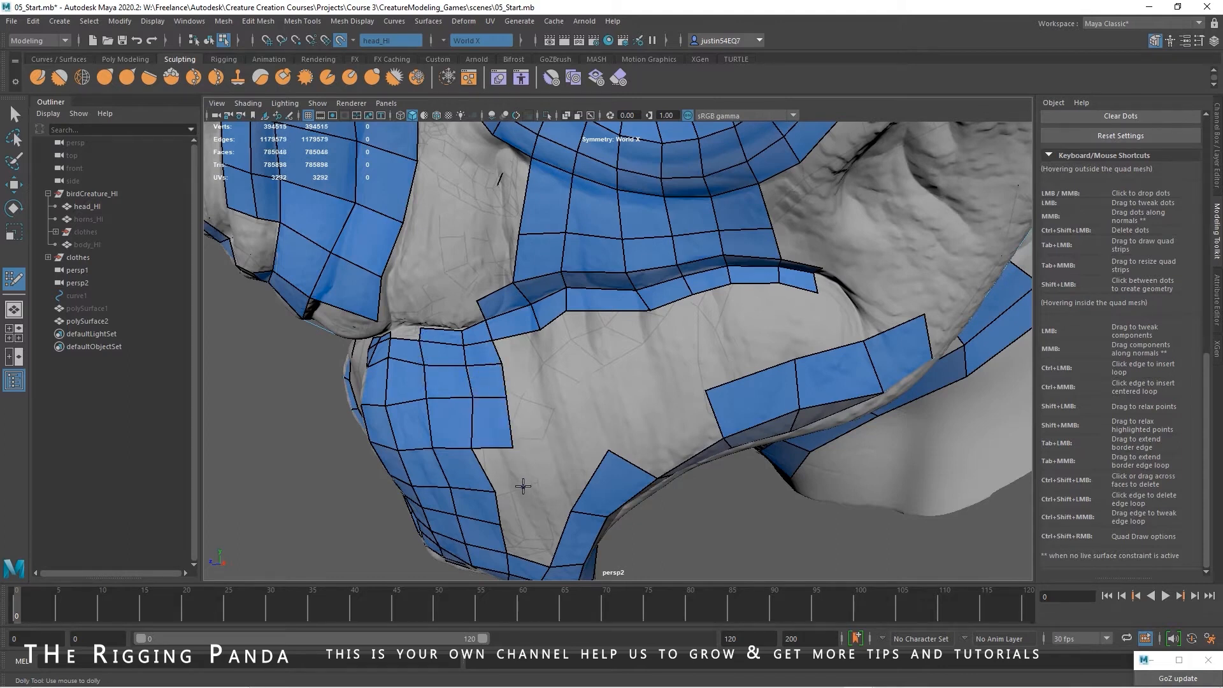
left_click(500, 469, "shift")
Add another row of quads beneath the rows under the eye, from the muzzle patch out to the cheek
left_click(524, 353, "shift")
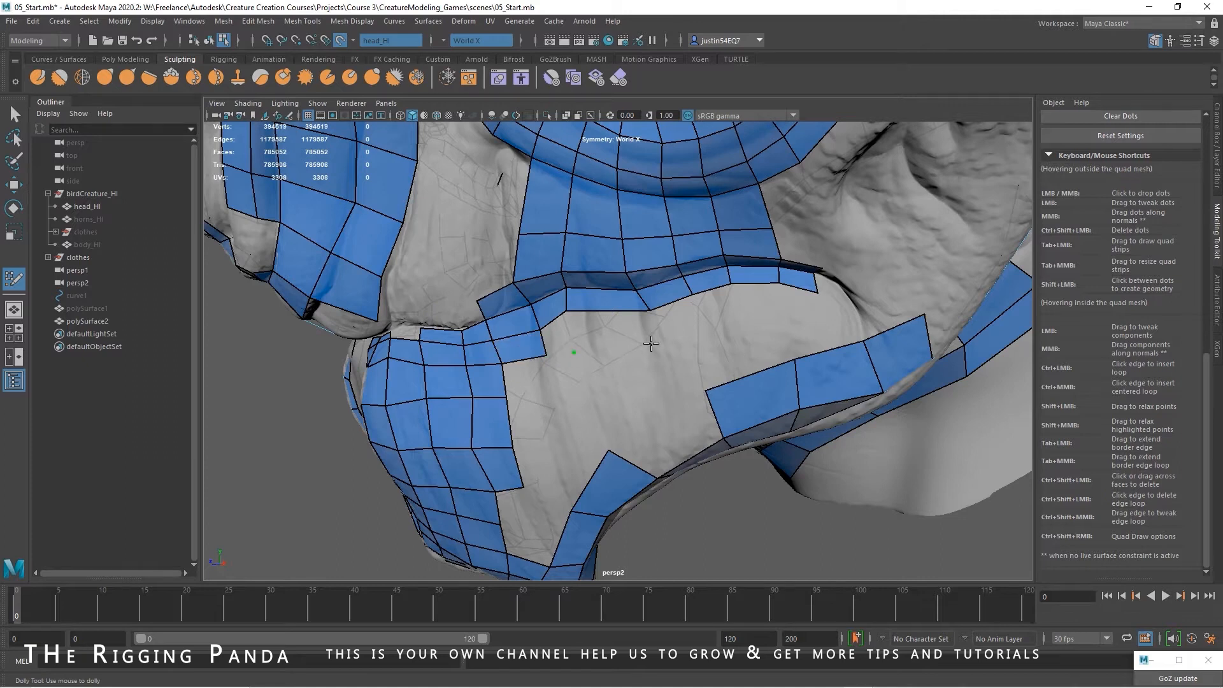
left_click(597, 341, "shift")
left_click(662, 331, "shift")
left_click(679, 328, "shift")
left_click(735, 315)
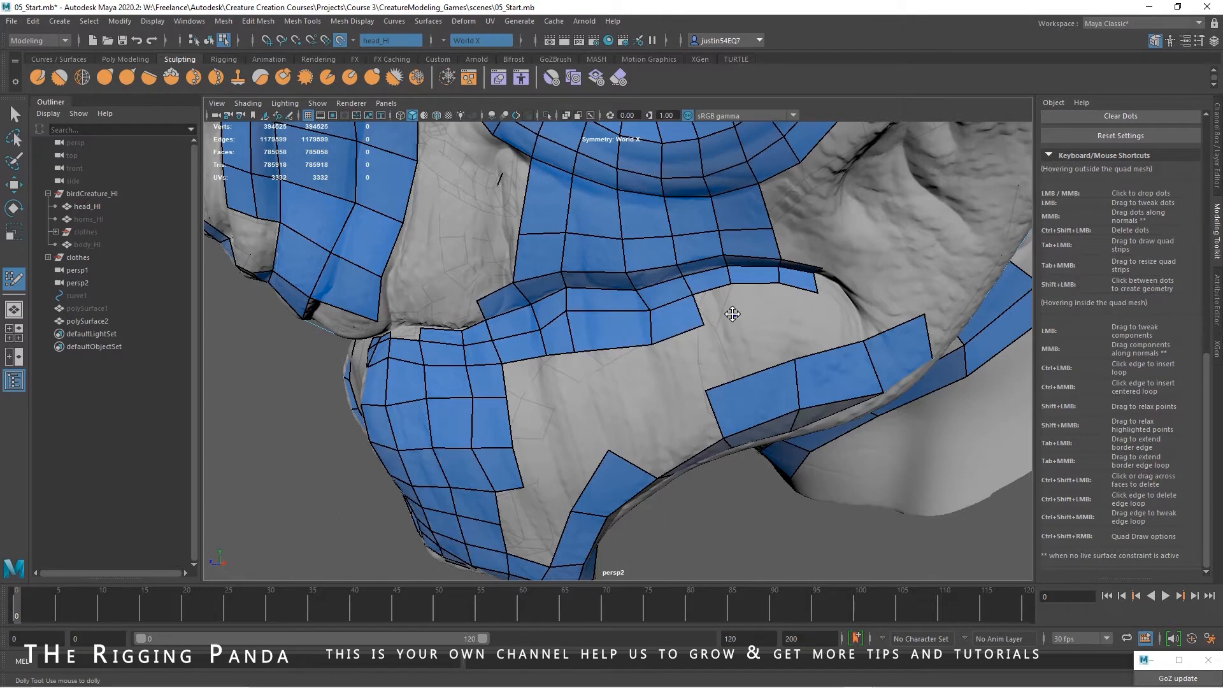
left_click(719, 306, "shift")
left_click(781, 309)
left_click(756, 300, "shift")
Bridge the gap in the row above the mouth strip with a quad
left_click_drag(784, 361, 735, 350, "alt")
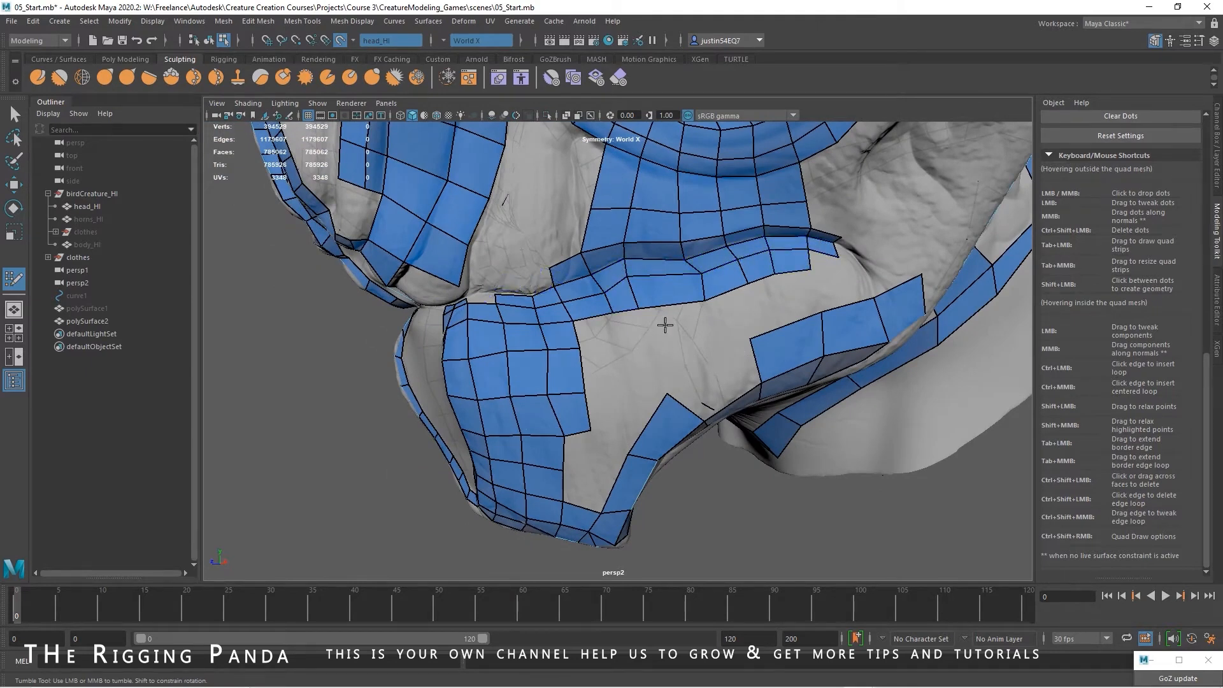
middle_click_drag(664, 325, 486, 344, "alt")
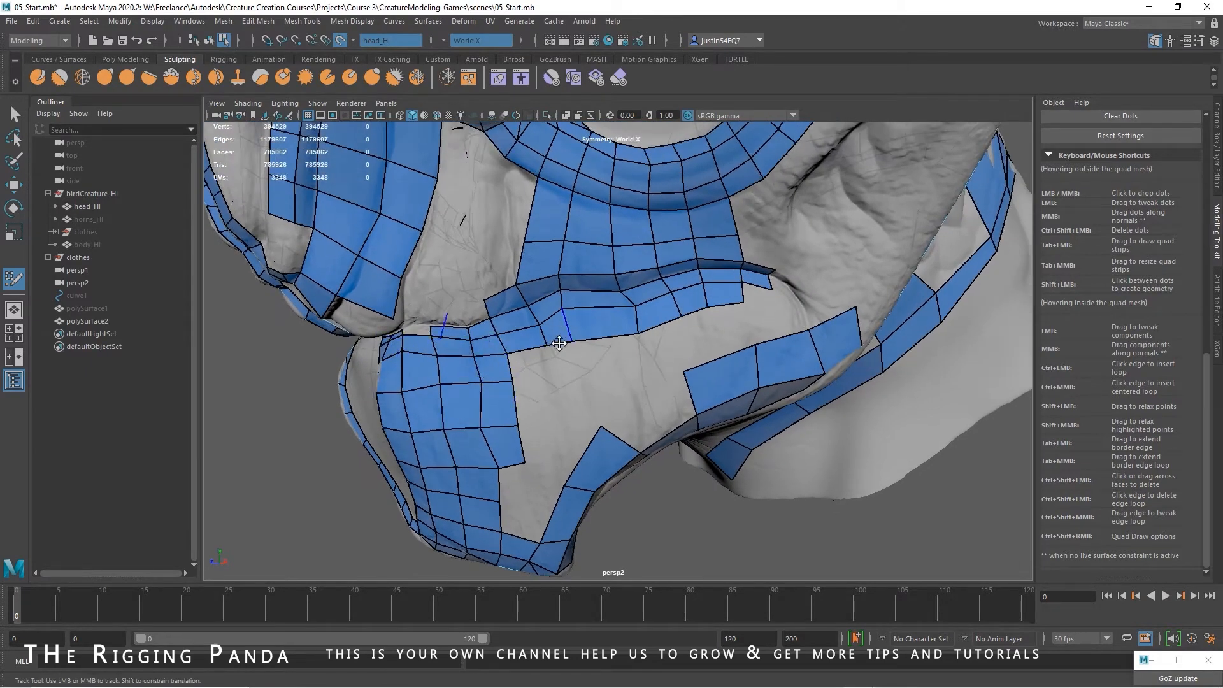
mouse_move(597, 414)
left_mouse_down("alt")
mouse_move(637, 363)
mouse_move(600, 368)
left_mouse_up("alt")
left_click(627, 361, "shift")
Start a row of quads along the lower border of the neck strip below the jaw
scroll(659, 363, "down", 1)
right_click_drag(658, 363, 598, 374, "alt")
left_click_drag(598, 374, 603, 350, "alt")
middle_click_drag(603, 350, 484, 391, "alt")
right_click_drag(484, 392, 618, 393, "alt")
left_click_drag(618, 393, 506, 374, "alt")
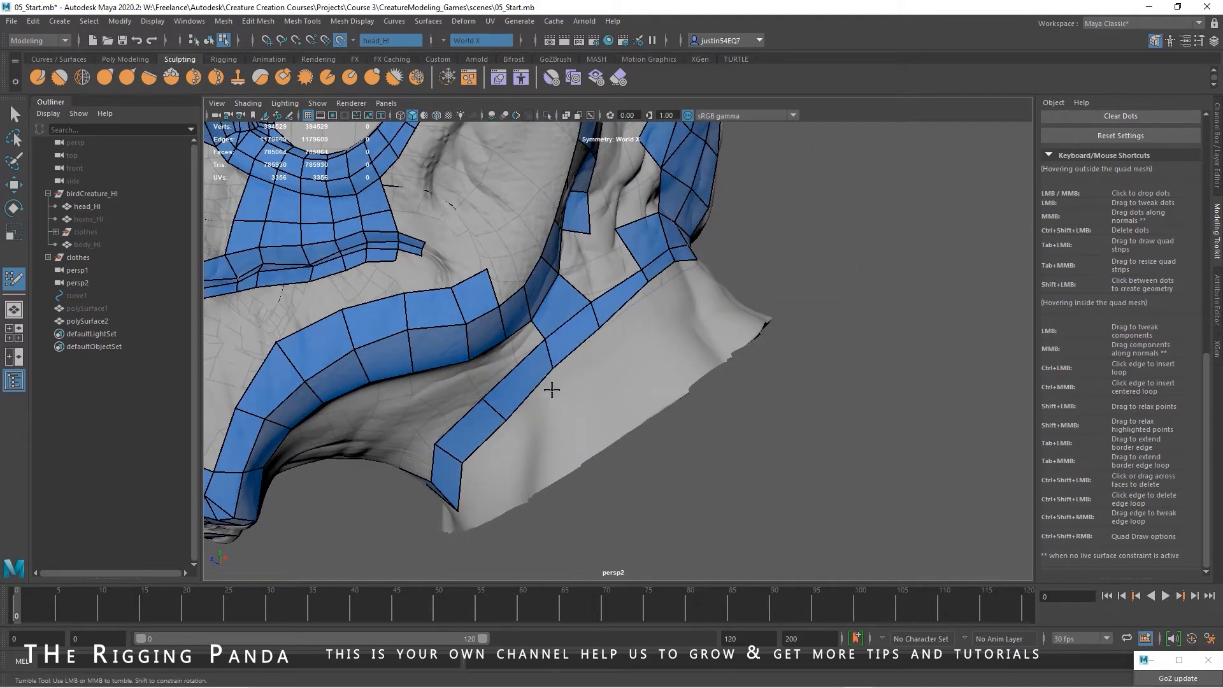
left_click(617, 348)
left_click(582, 360, "shift")
left_click(533, 414, "shift")
Extend the row of quads along the neck strip's lower border toward the back of the head and down to the throat
left_click_drag(640, 315, 618, 375, "alt")
left_click(602, 355)
left_click(581, 374, "shift")
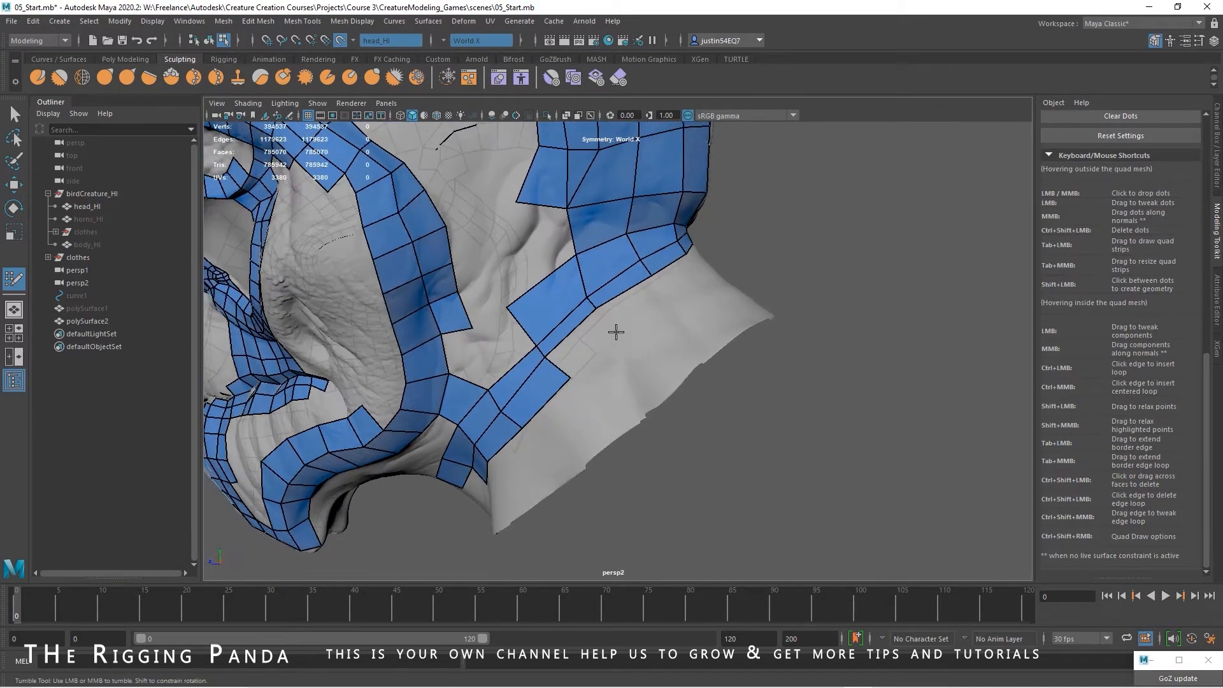
left_click(589, 347, "shift")
left_click_drag(684, 344, 597, 370, "alt")
left_click(617, 337, "shift")
left_click(606, 332, "shift")
left_click(563, 388, "shift")
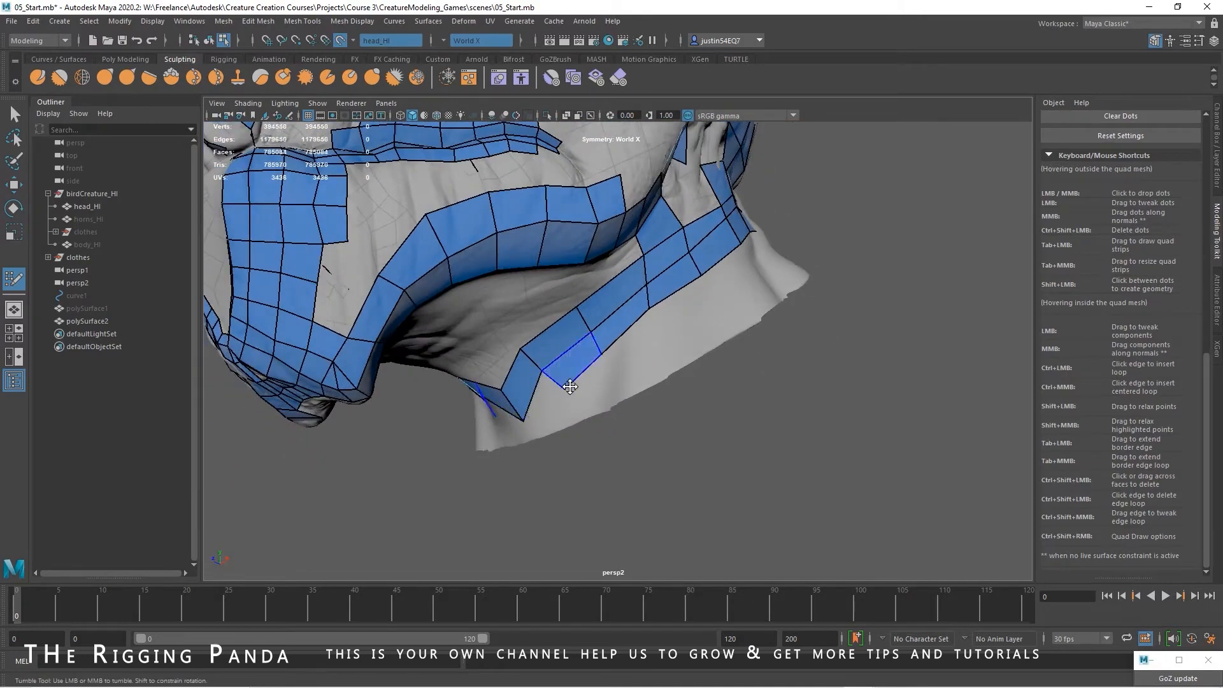
left_click_drag(564, 411, 544, 417, "alt")
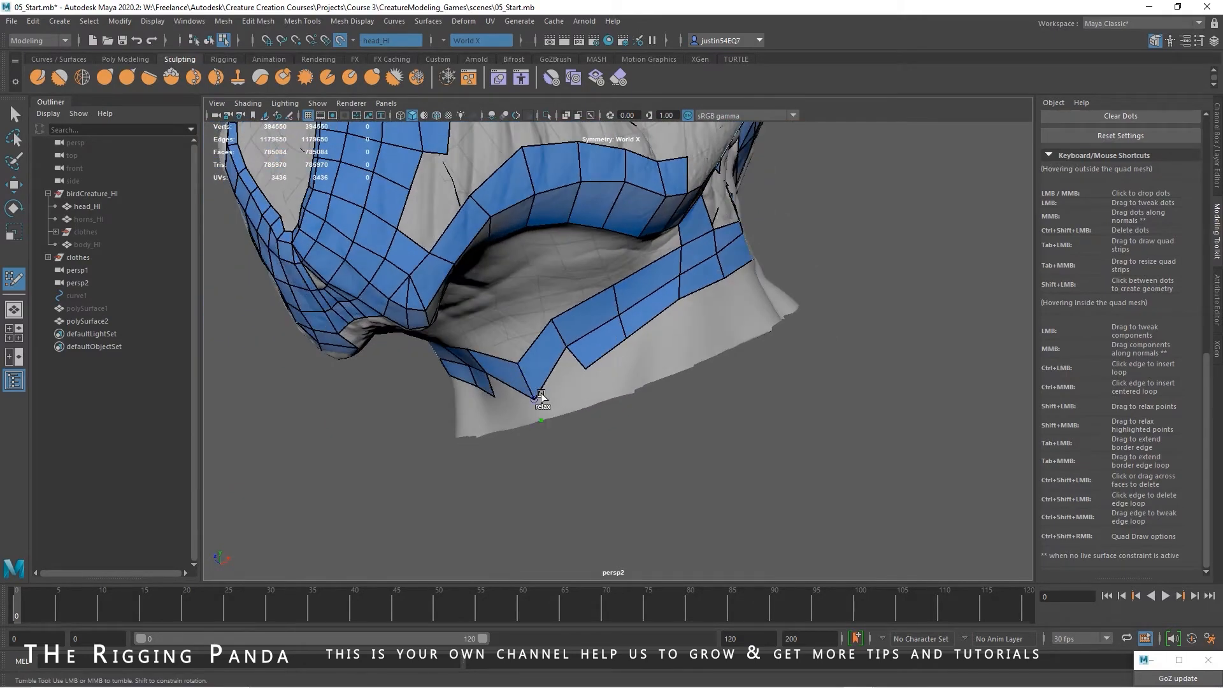
left_click(545, 400, "shift")
Add quads above the neck strip at the throat centre and close the gap in the mesh under the chin
left_click_drag(545, 400, 569, 258, "alt")
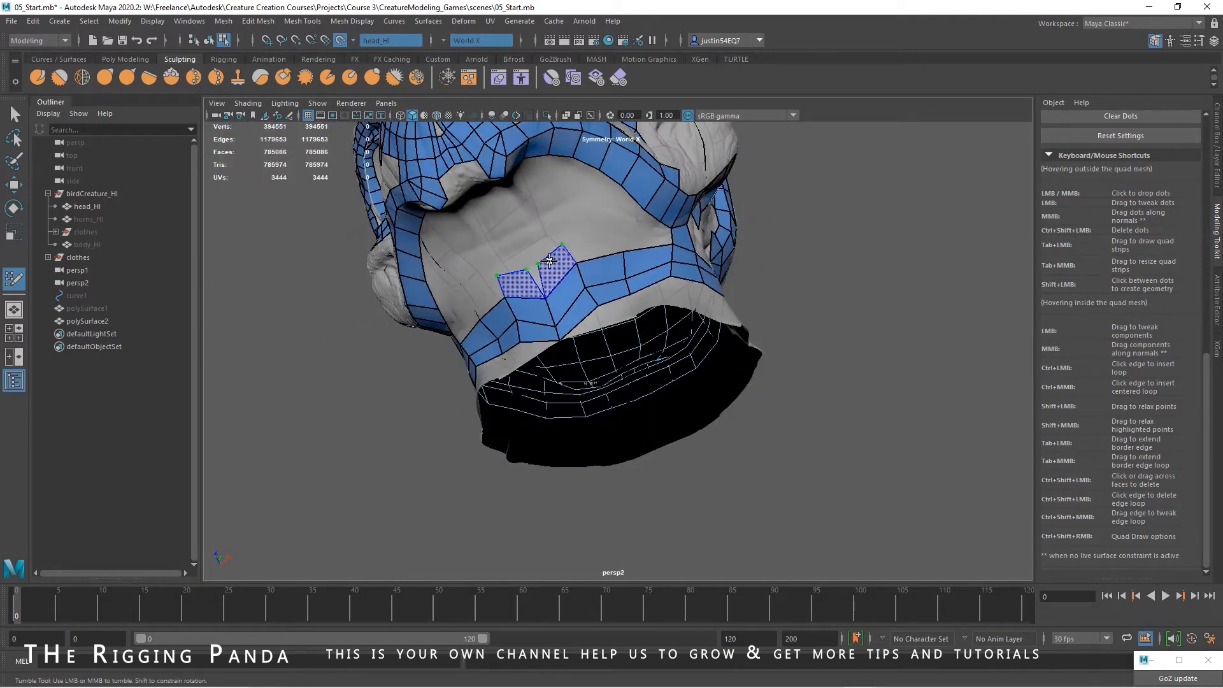
left_click(532, 270, "shift")
left_click_drag(533, 270, 588, 322, "alt")
left_click(544, 273, "shift")
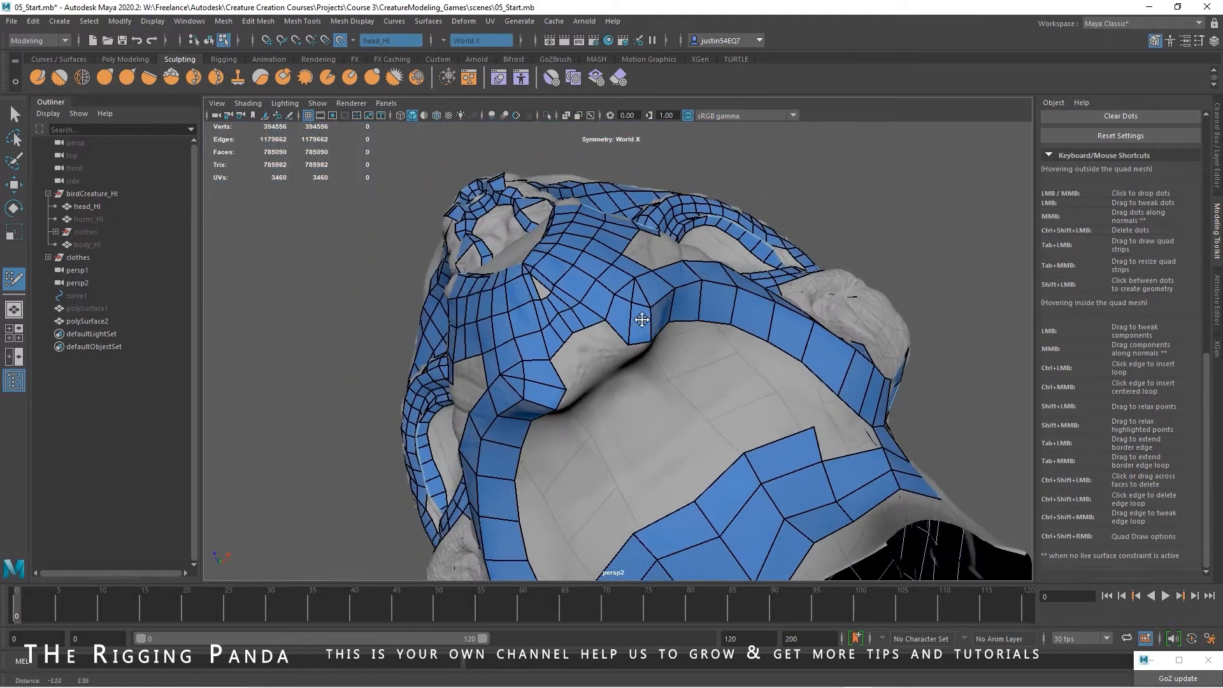
scroll(561, 364, "up", 3)
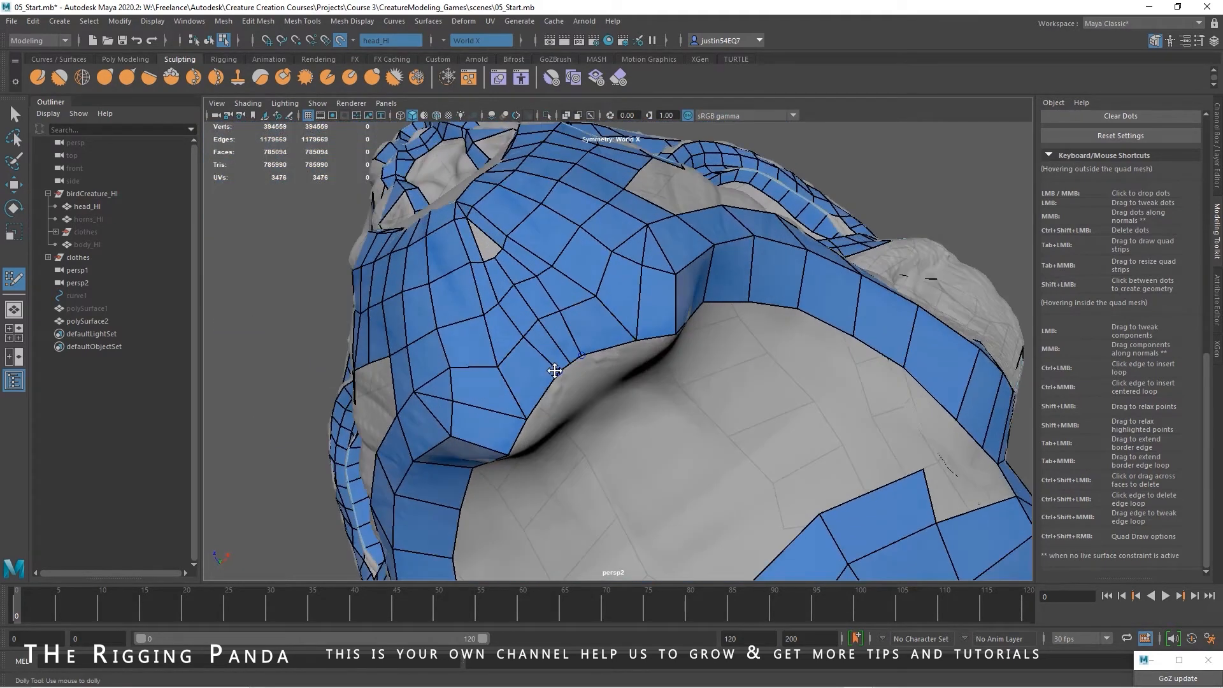
left_click_drag(565, 368, 628, 261, "alt")
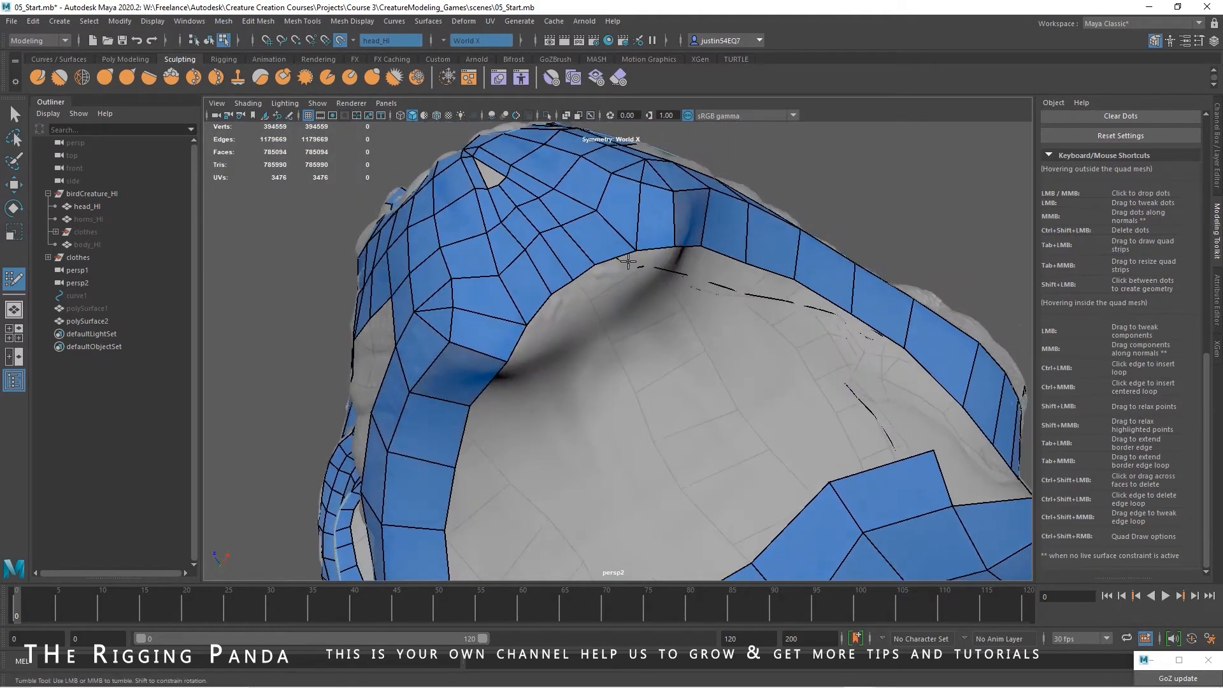
Extend the border edges under the chin into a row of quads, adjust its end vertices and join the corner to the jaw strip
left_click_drag(584, 312, 603, 254, "alt")
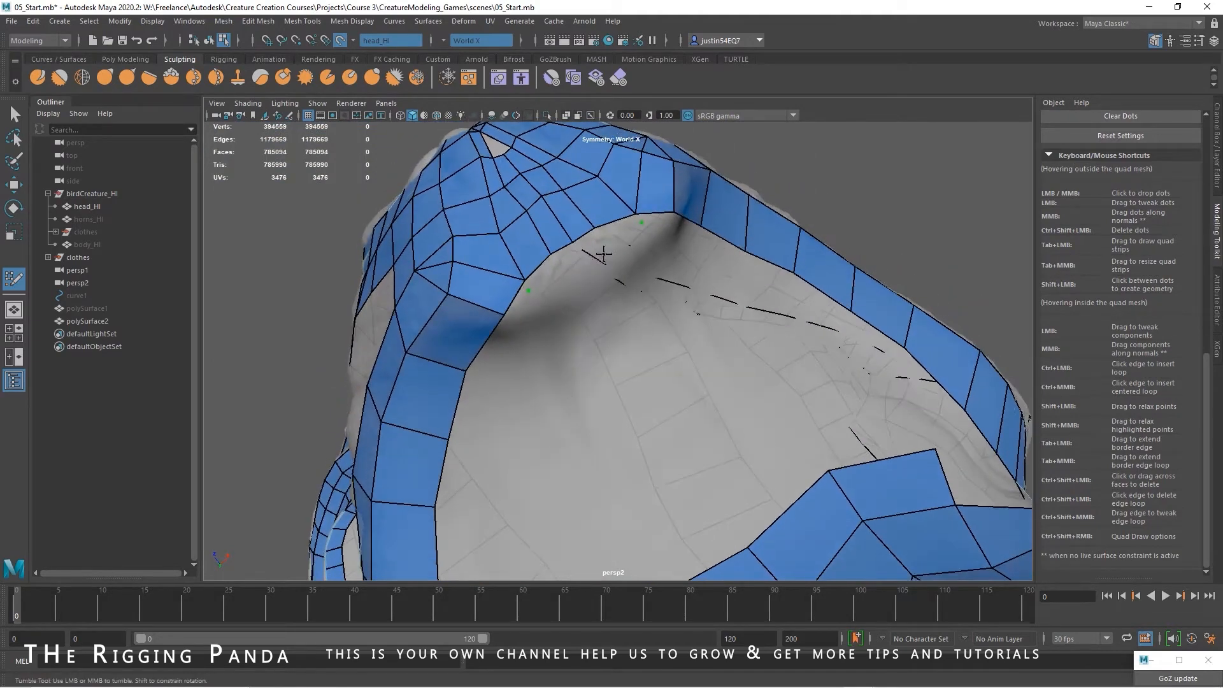
key("ctrl+z")
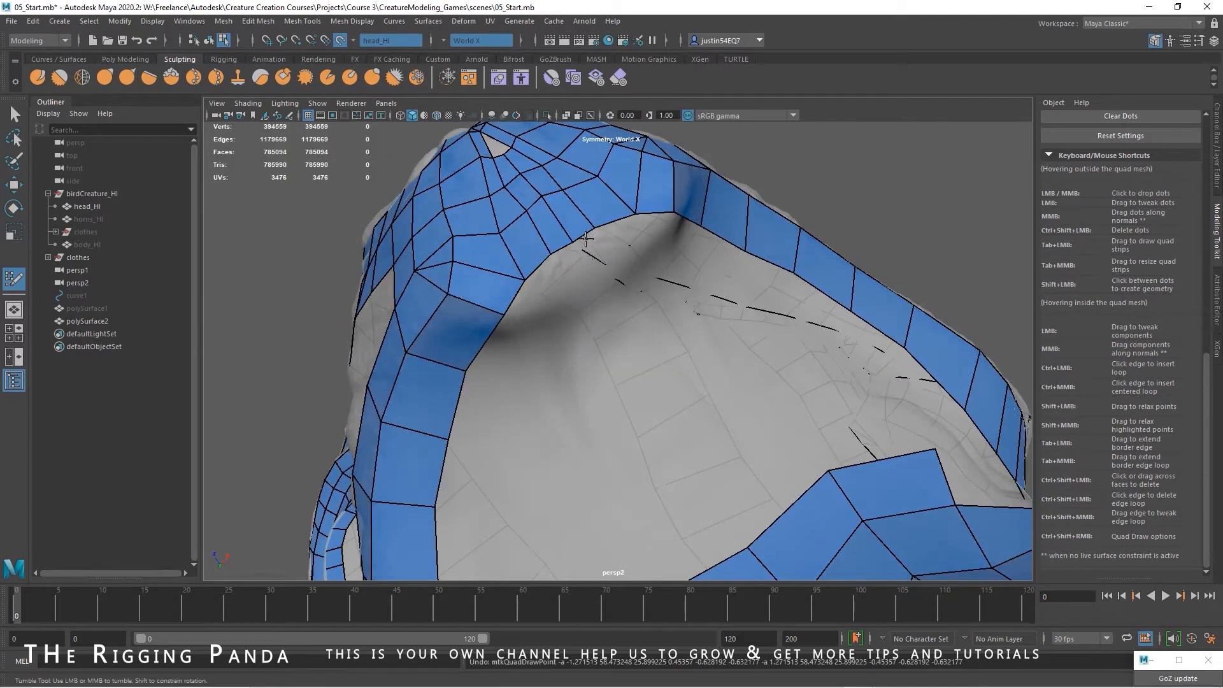
middle_click_drag(579, 238, 599, 258)
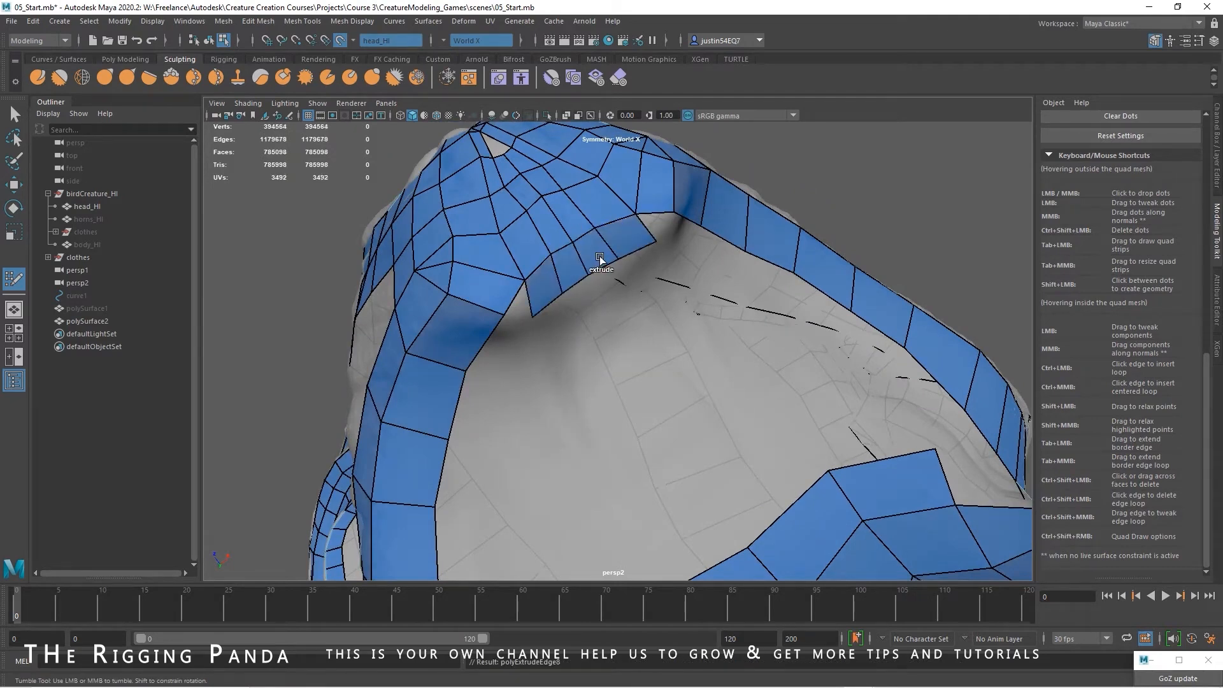
left_click_drag(599, 257, 579, 273, "alt")
middle_click_drag(579, 273, 562, 360, "alt")
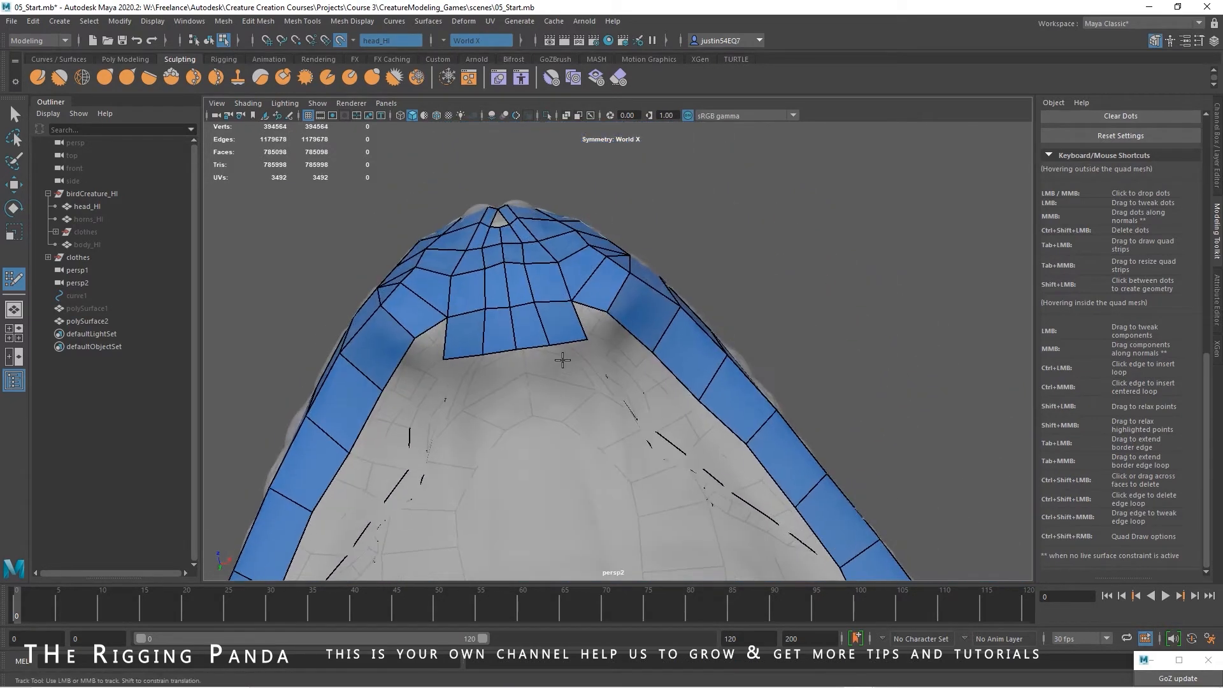
mouse_move(548, 343)
left_mouse_down()
mouse_move(533, 345)
mouse_move(567, 342)
mouse_move(532, 346)
mouse_move(533, 331)
left_mouse_up()
left_click_drag(601, 292, 573, 319)
left_click(557, 302, "shift")
Continue the inner row of quads along the underside of the jaw strips toward the back of the jaw
left_click_drag(567, 373, 590, 386, "alt")
left_click(614, 365, "shift")
left_click(627, 433)
left_click(642, 411, "shift")
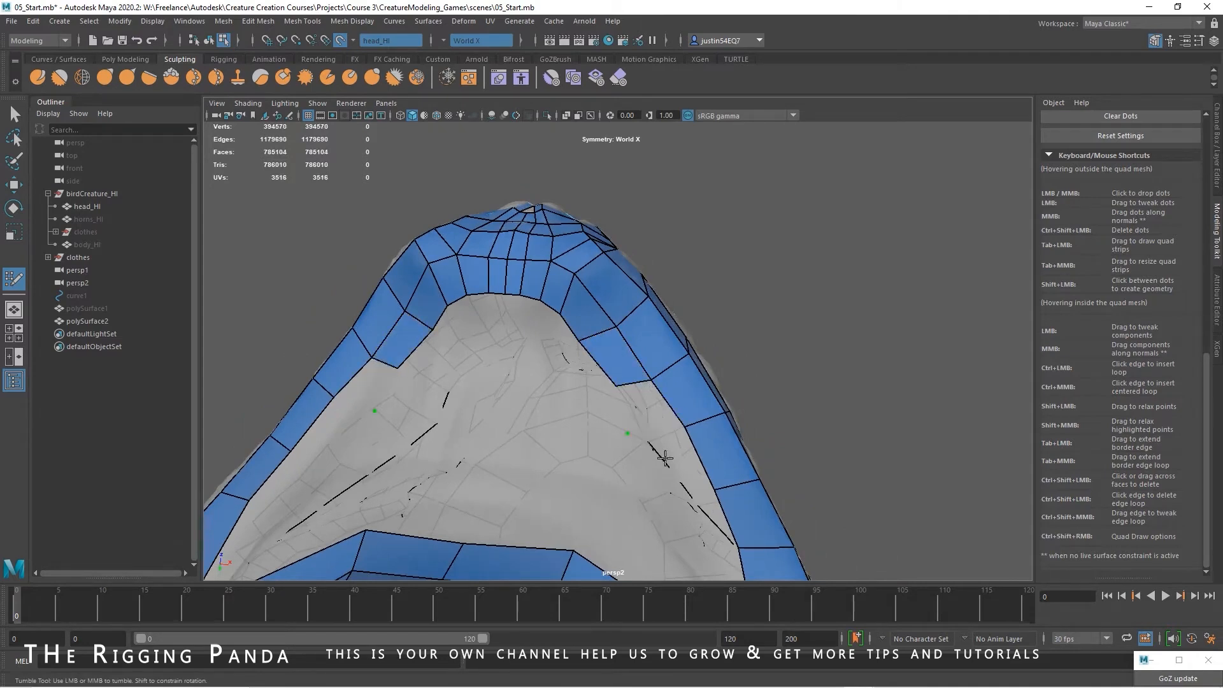
left_click(650, 505)
left_click(669, 458, "shift")
left_click_drag(668, 453, 643, 428, "alt")
middle_click_drag(643, 428, 618, 378, "alt")
left_click_drag(619, 379, 527, 297, "alt")
left_click(548, 274, "shift")
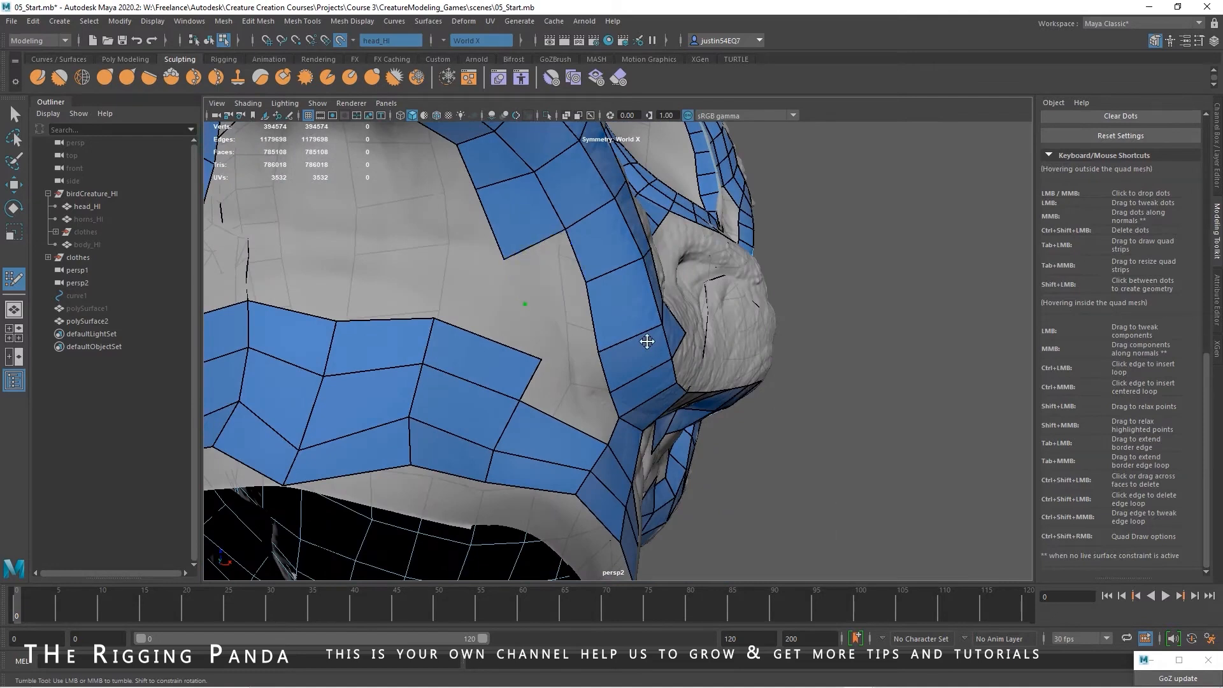
right_click_drag(638, 338, 497, 308, "alt")
left_click_drag(497, 308, 540, 288, "alt")
left_click_drag(531, 371, 447, 395, "alt")
left_click_drag(545, 334, 482, 401, "alt")
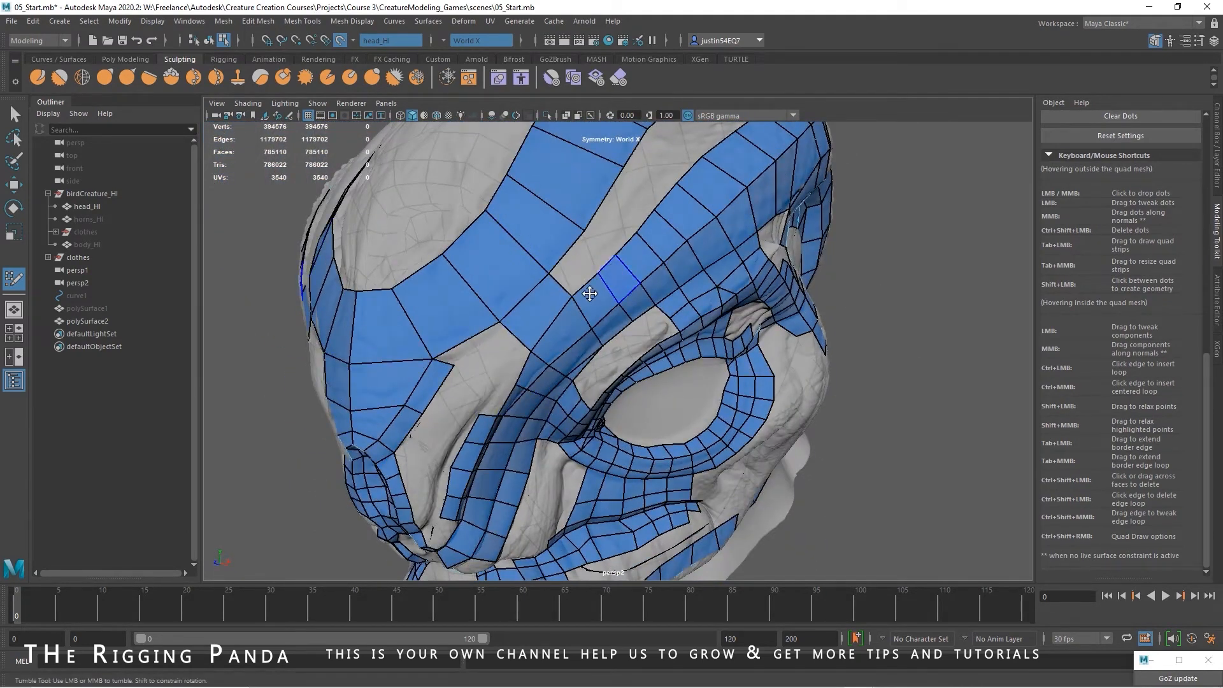
Fill the rear part of the gap above the brow with quads joining the brow strip to the skull strip
middle_click_drag(590, 294, 533, 331, "alt")
right_click_drag(532, 330, 496, 347, "alt")
left_click_drag(496, 347, 424, 318, "alt")
middle_click_drag(717, 383, 580, 299, "alt")
left_click_drag(580, 300, 517, 230, "alt")
middle_click_drag(517, 229, 565, 355, "alt")
right_click_drag(565, 355, 489, 280, "alt")
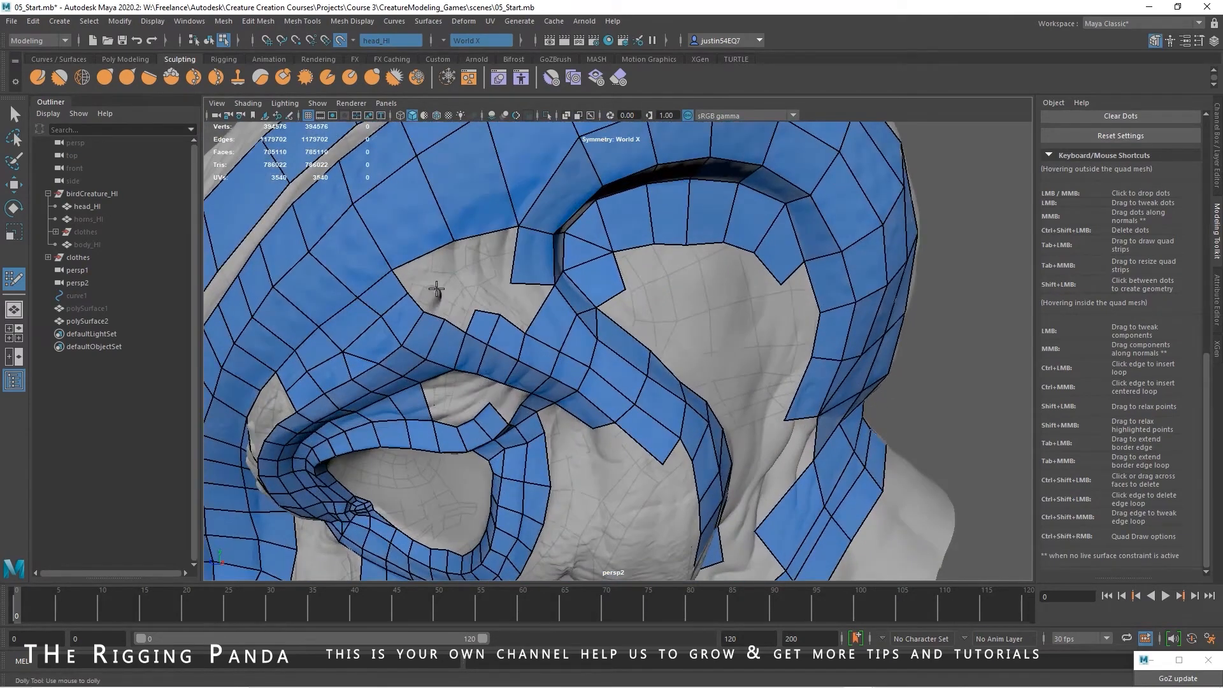
left_click_drag(447, 297, 452, 273, "alt")
middle_click_drag(453, 274, 458, 314, "alt")
right_click_drag(459, 314, 518, 324, "alt")
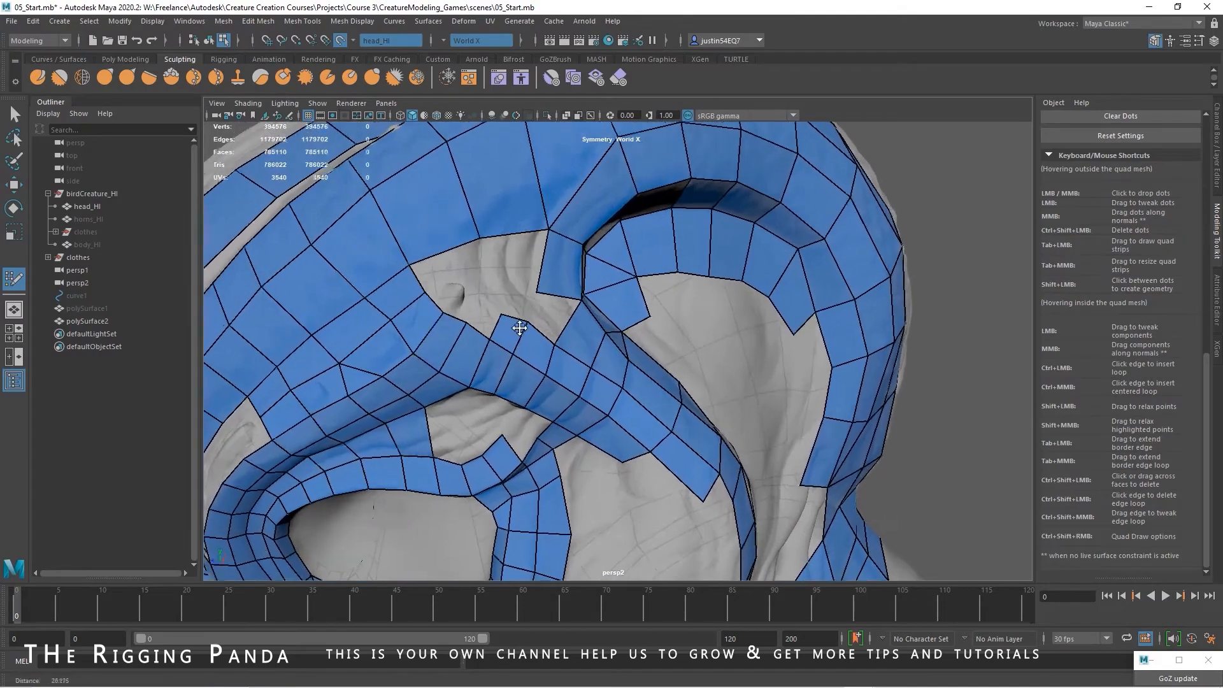
left_click(499, 290)
left_click(518, 264, "shift")
left_click(556, 316, "shift")
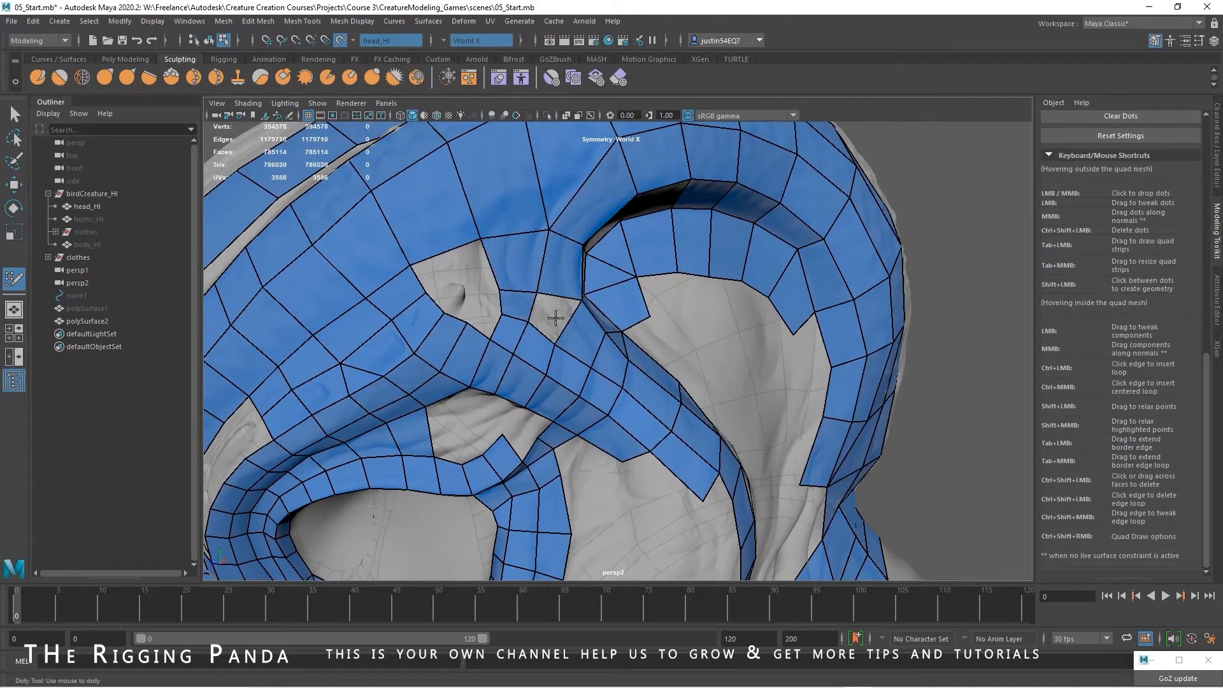
Add a row of quads along the rear edge of the vertical strip behind the cheek, down toward the neck strip
right_click_drag(545, 330, 513, 329, "alt")
left_click_drag(513, 329, 544, 328, "alt")
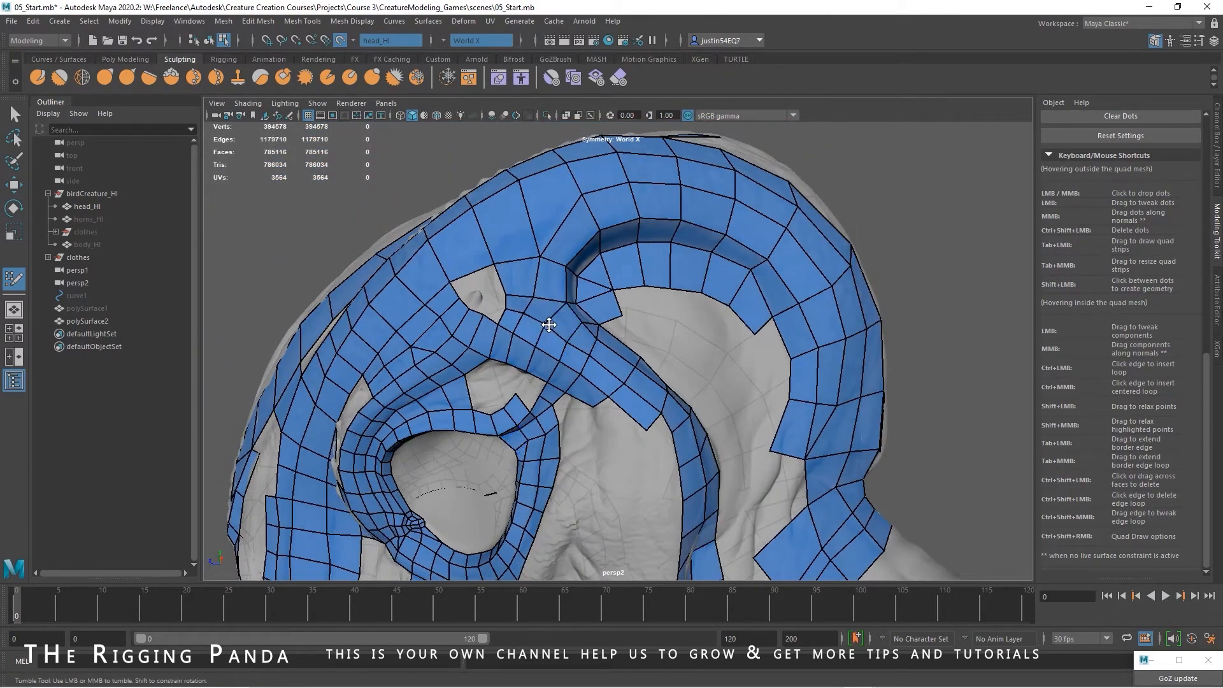
right_click_drag(784, 246, 548, 255, "alt")
left_click_drag(548, 255, 630, 289, "alt")
left_click_drag(676, 418, 660, 397, "alt")
right_click_drag(661, 396, 758, 404, "alt")
left_click_drag(758, 404, 694, 407, "alt")
left_click_drag(643, 375, 644, 344, "alt")
right_click_drag(643, 344, 764, 341, "alt")
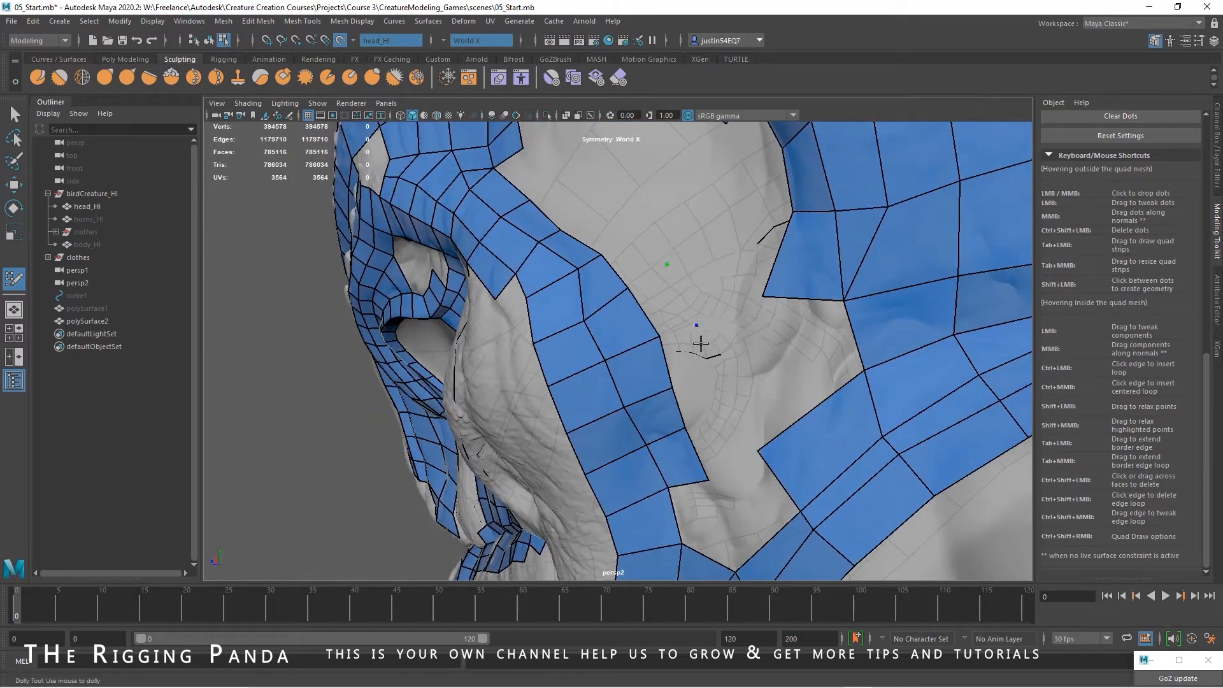
left_click(721, 374)
left_click(707, 374, "shift")
left_click_drag(743, 409, 732, 385, "alt")
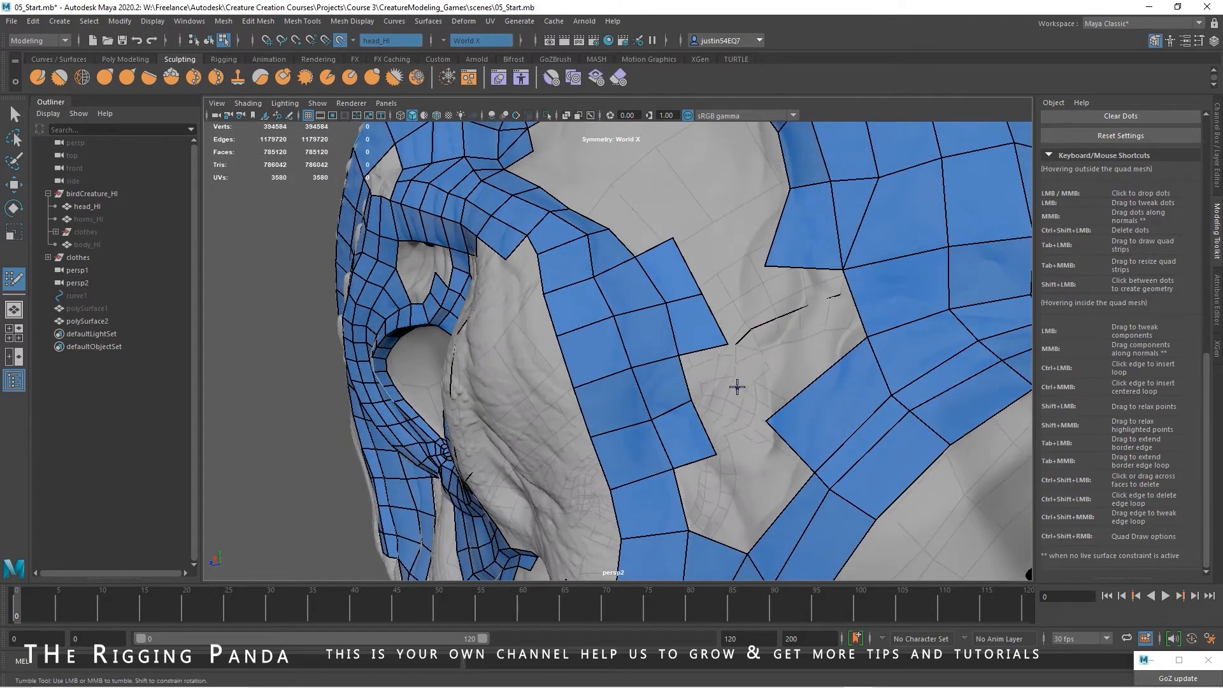
left_click(708, 375, "shift")
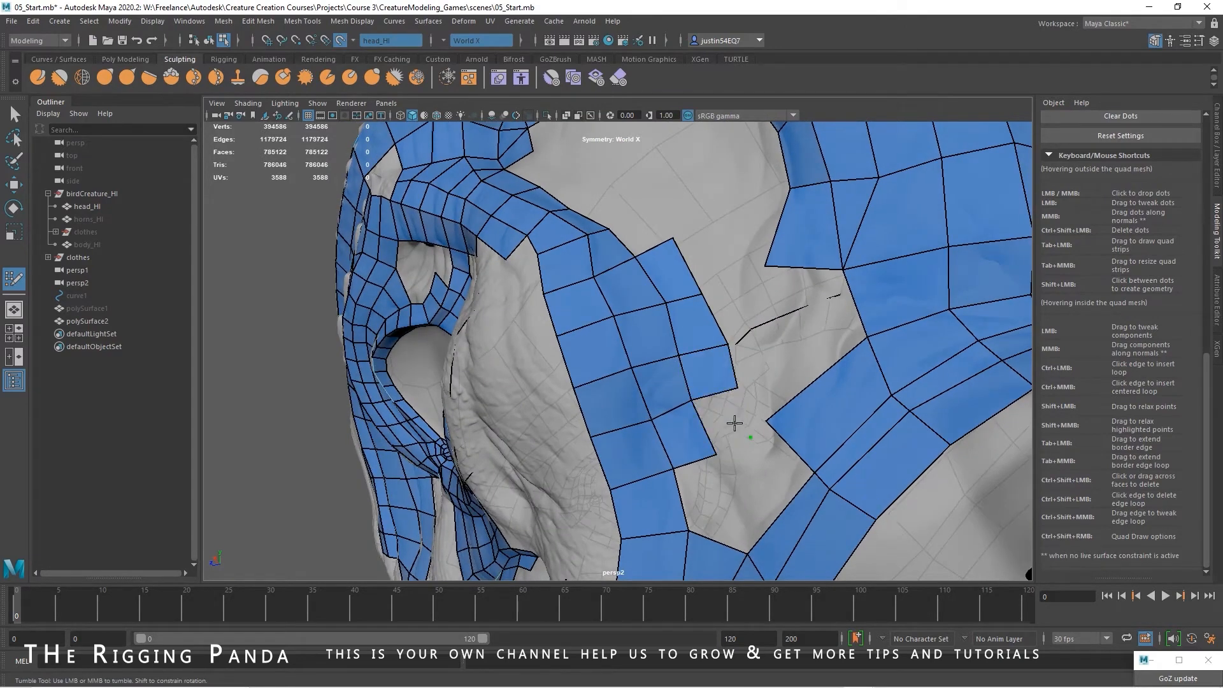
left_click(748, 436, "shift")
Close the gap between the bottom of the new rear cheek row and the neck strip with quads
right_click_drag(752, 449, 715, 442, "alt")
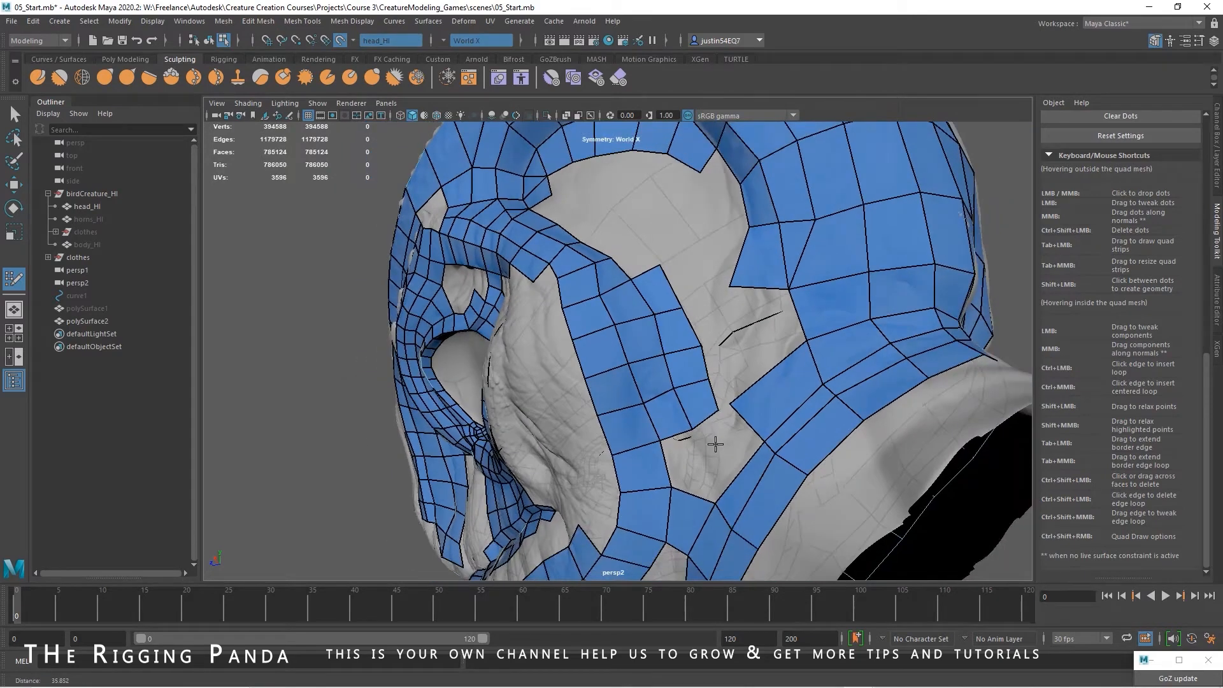
left_click(688, 455, "shift")
left_click_drag(691, 454, 770, 451, "alt")
middle_click_drag(770, 450, 678, 412, "alt")
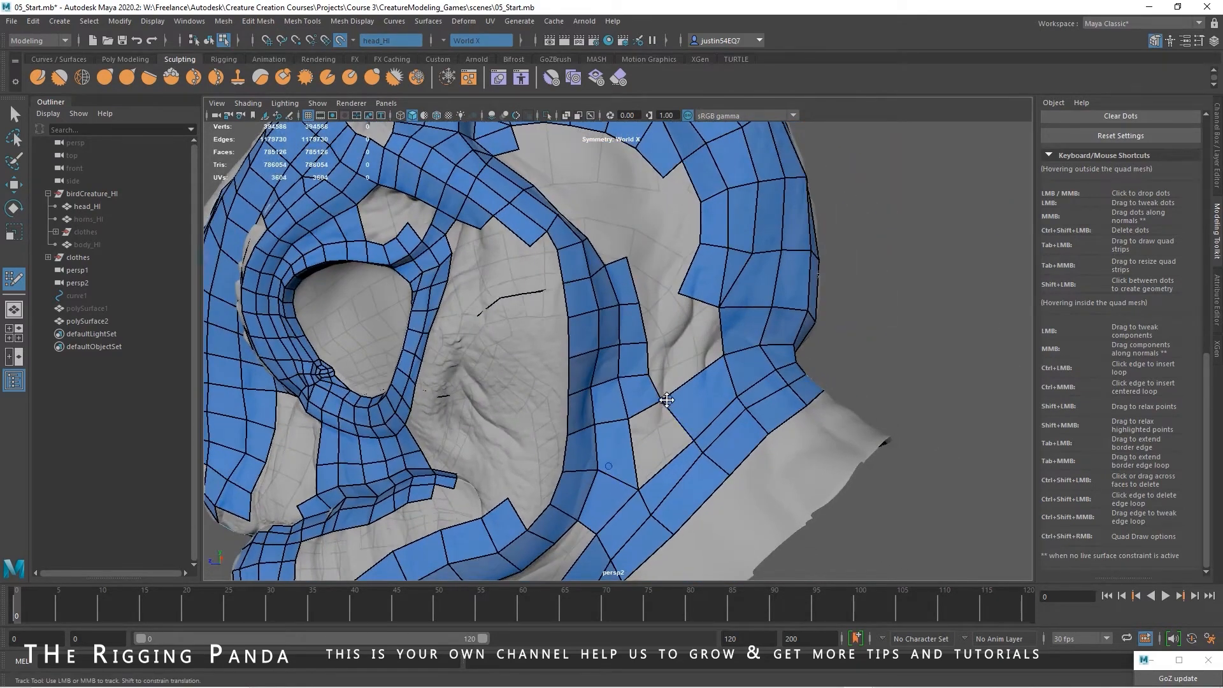
left_click(656, 424, "shift")
Adjust vertices on the skull strips and fill the rear end of the gap between the upper and lower strips with quads
left_click_drag(732, 423, 707, 356, "alt")
left_click_drag(620, 198, 607, 202)
left_click_drag(636, 295, 629, 297)
left_click_drag(769, 280, 761, 282)
mouse_move(700, 283)
left_mouse_down()
mouse_move(677, 322)
mouse_move(620, 346)
left_mouse_up()
left_click(655, 343, "shift")
left_click(655, 322, "shift")
left_click(736, 334, "shift")
left_click_drag(807, 357, 675, 346, "alt")
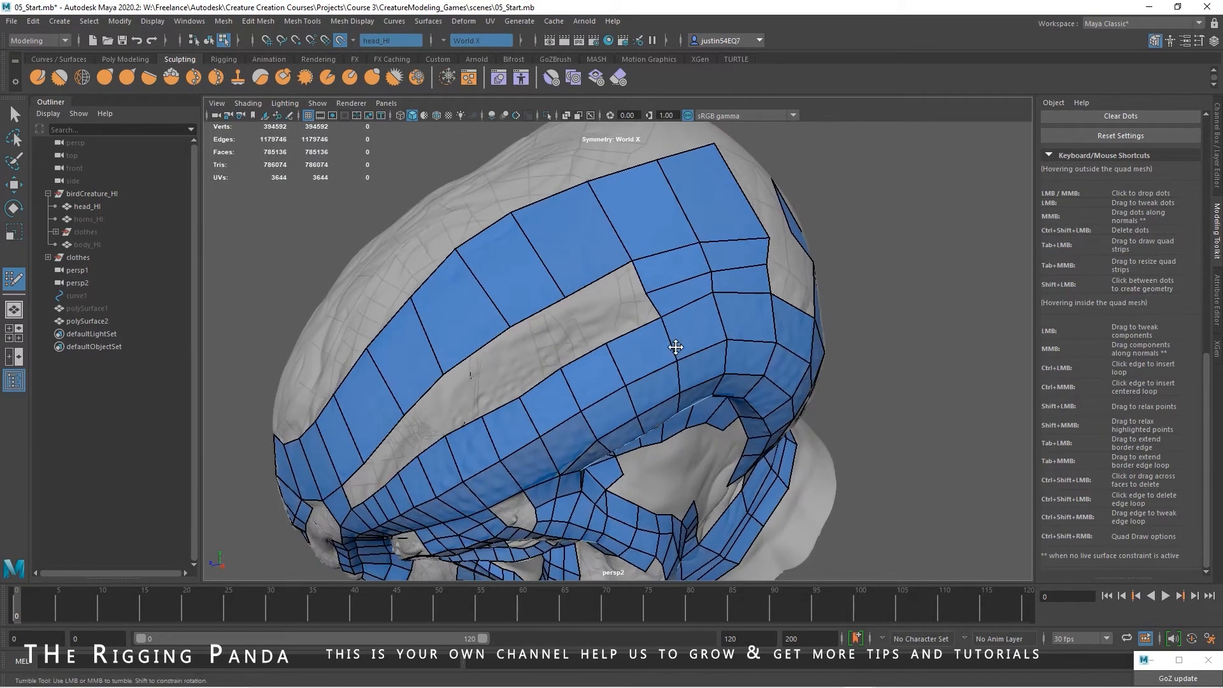
Continue filling the gap between the upper and lower skull strips with quads toward the forehead
left_click(602, 298, "shift")
left_click(536, 353)
left_click(550, 322, "shift")
left_click(566, 344, "shift")
left_click_drag(477, 415, 501, 418, "alt")
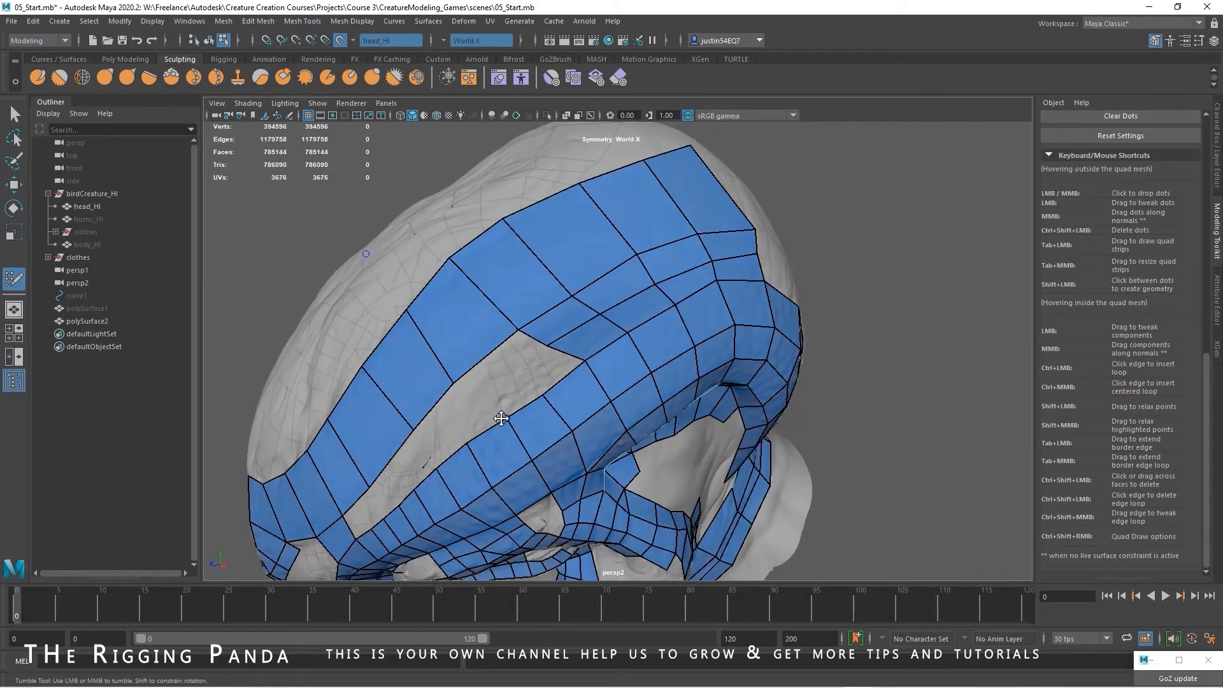
Insert an edge loop across the upper skull strip and add matching quads in the gap beneath it
left_click(502, 421)
mouse_move(601, 416)
left_mouse_down("alt")
mouse_move(576, 404)
mouse_move(773, 363)
mouse_move(604, 304)
left_mouse_up("alt")
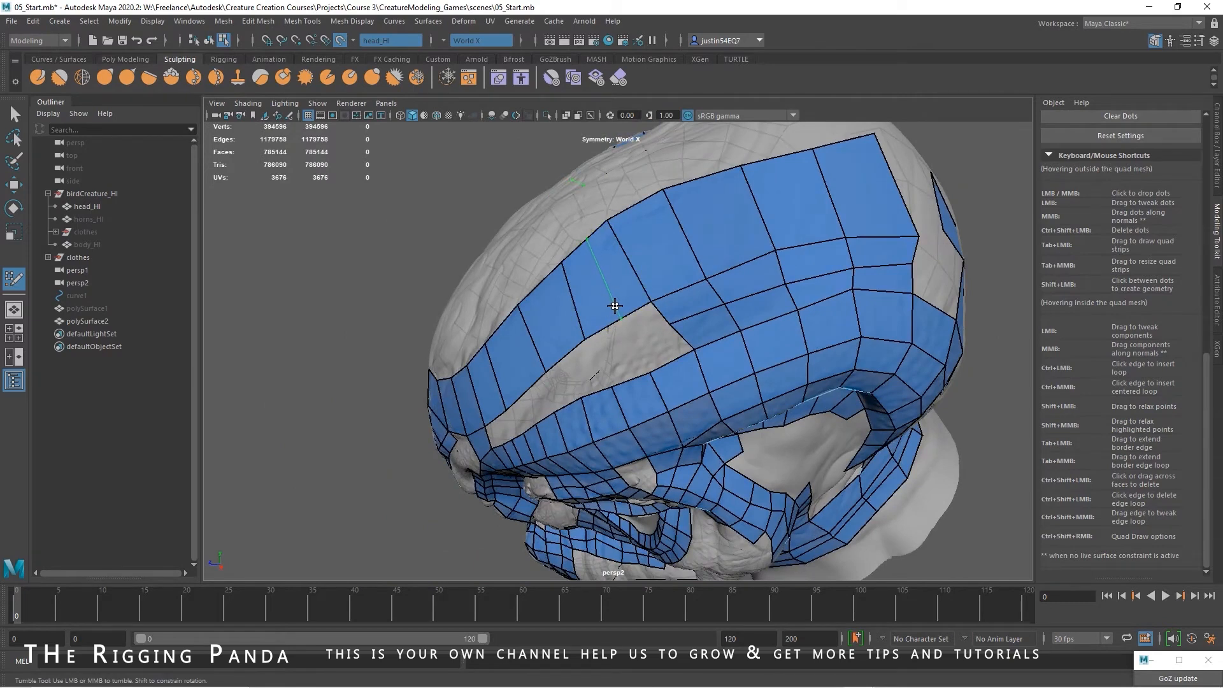
left_click(621, 318, "ctrl")
left_click_drag(692, 356, 747, 329, "alt")
right_click_drag(746, 329, 775, 322, "alt")
left_click_drag(775, 322, 685, 347, "alt")
left_click(653, 342)
left_click(654, 321, "shift")
left_click(669, 371, "shift")
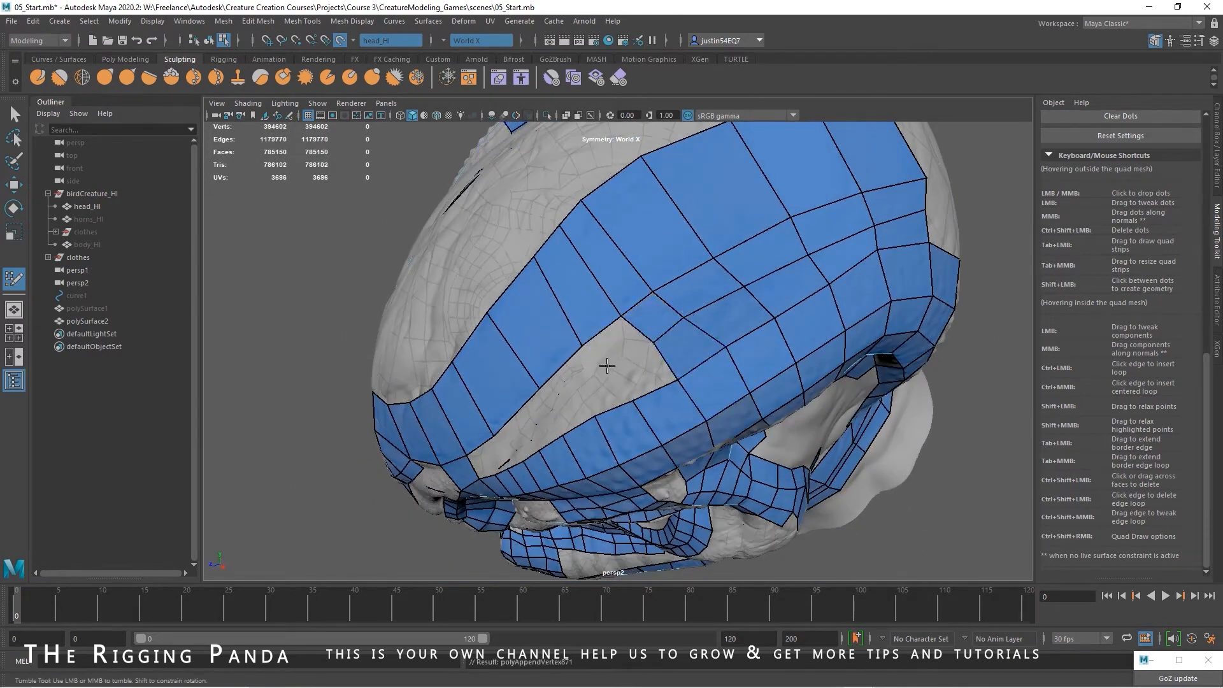
left_click(609, 366)
left_click(615, 339, "shift")
left_click(642, 369, "shift")
Reposition the vertices of the newly filled skull quads to even out their spacing
mouse_move(642, 363)
left_mouse_down("alt")
mouse_move(658, 324)
mouse_move(644, 283)
mouse_move(777, 231)
mouse_move(775, 189)
left_mouse_up("alt")
left_click_drag(637, 260, 647, 268)
left_click_drag(684, 222, 698, 233)
left_click_drag(745, 186, 747, 195)
mouse_move(793, 160)
left_mouse_down()
mouse_move(798, 175)
mouse_move(751, 198)
left_mouse_up()
left_click_drag(643, 271, 641, 271)
Fill the triangular hole and the adjoining quad in the side skull gap, and close the gap's narrow front end
mouse_move(643, 272)
left_mouse_down("alt")
mouse_move(720, 287)
mouse_move(668, 299)
mouse_move(636, 330)
mouse_move(617, 311)
mouse_move(655, 356)
mouse_move(670, 341)
left_mouse_up("alt")
left_click(661, 319)
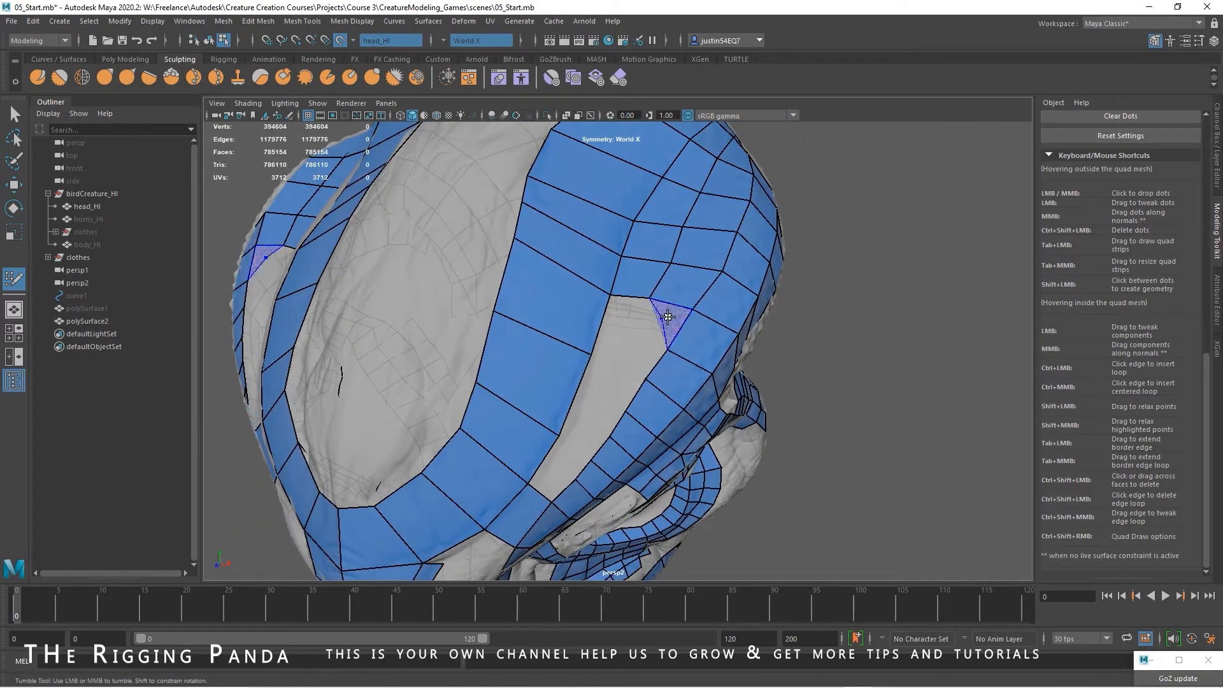
left_click(666, 318, "shift")
left_click(648, 336, "shift")
left_click_drag(670, 349, 667, 349)
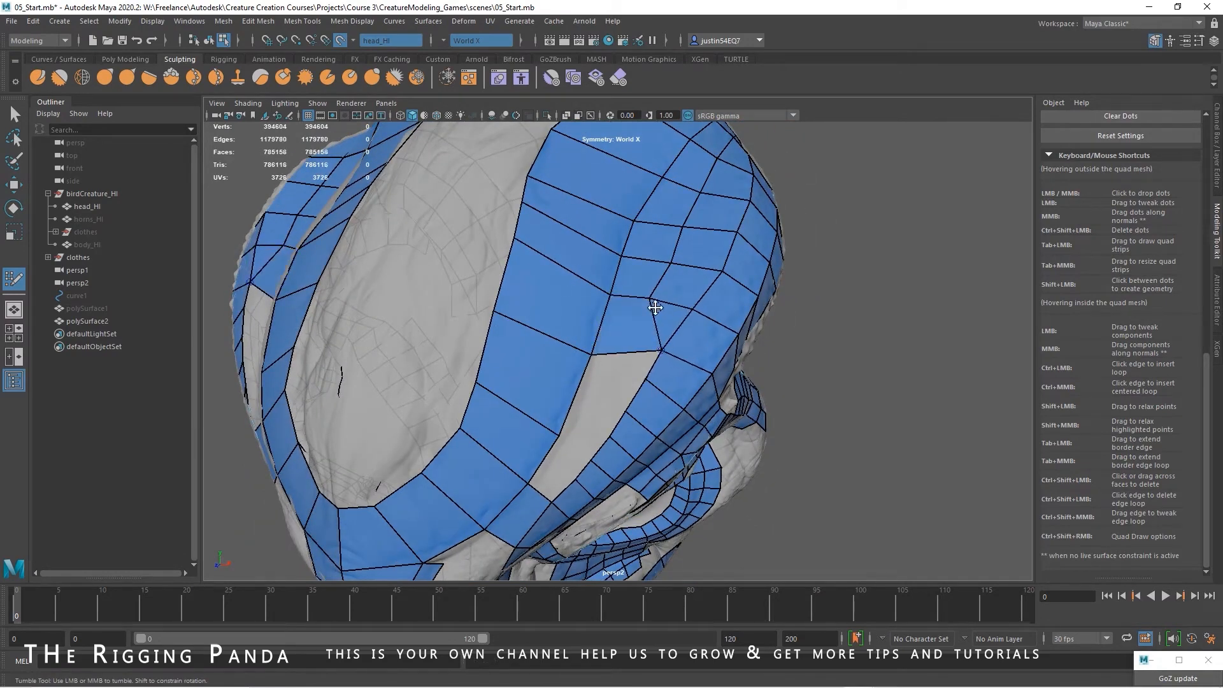
left_click_drag(656, 296, 656, 342, "alt")
left_click(513, 436, "shift")
left_click(530, 415, "shift")
Bridge the two upper skull strips across the forehead with quads and split the middle quad along the centre line
mouse_move(664, 276)
left_mouse_down("alt")
mouse_move(568, 351)
mouse_move(558, 310)
mouse_move(637, 373)
left_mouse_up("alt")
middle_click_drag(593, 340, 582, 333, "alt")
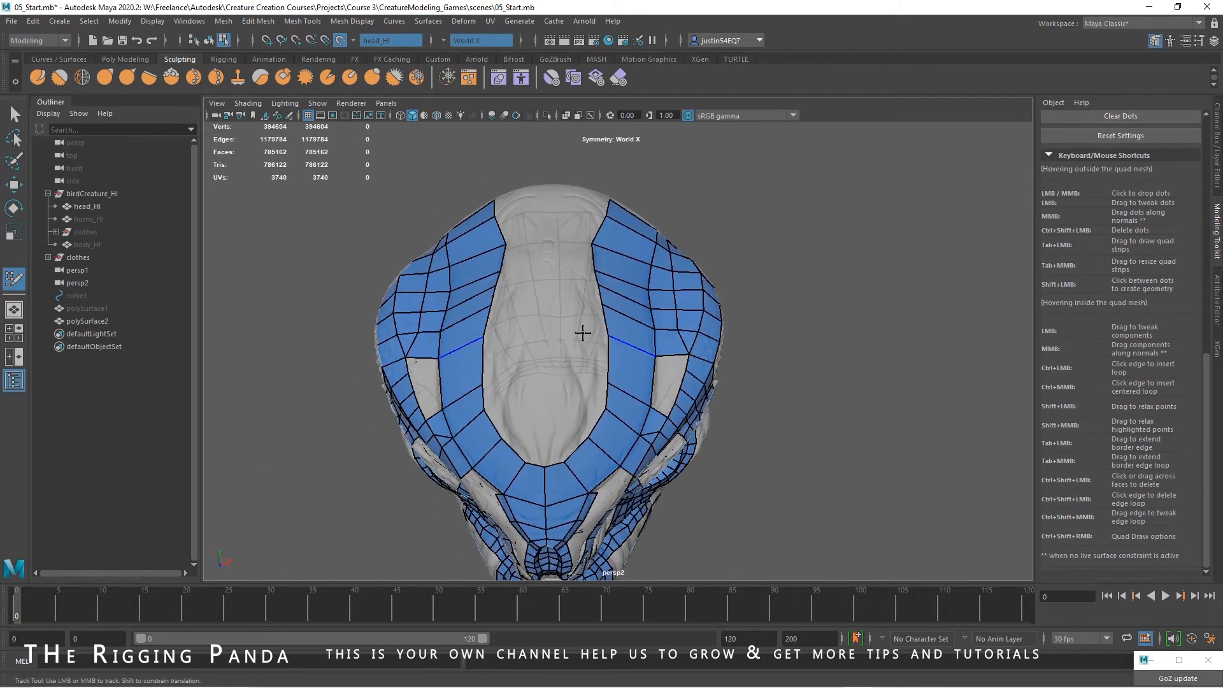
left_click(570, 355, "shift")
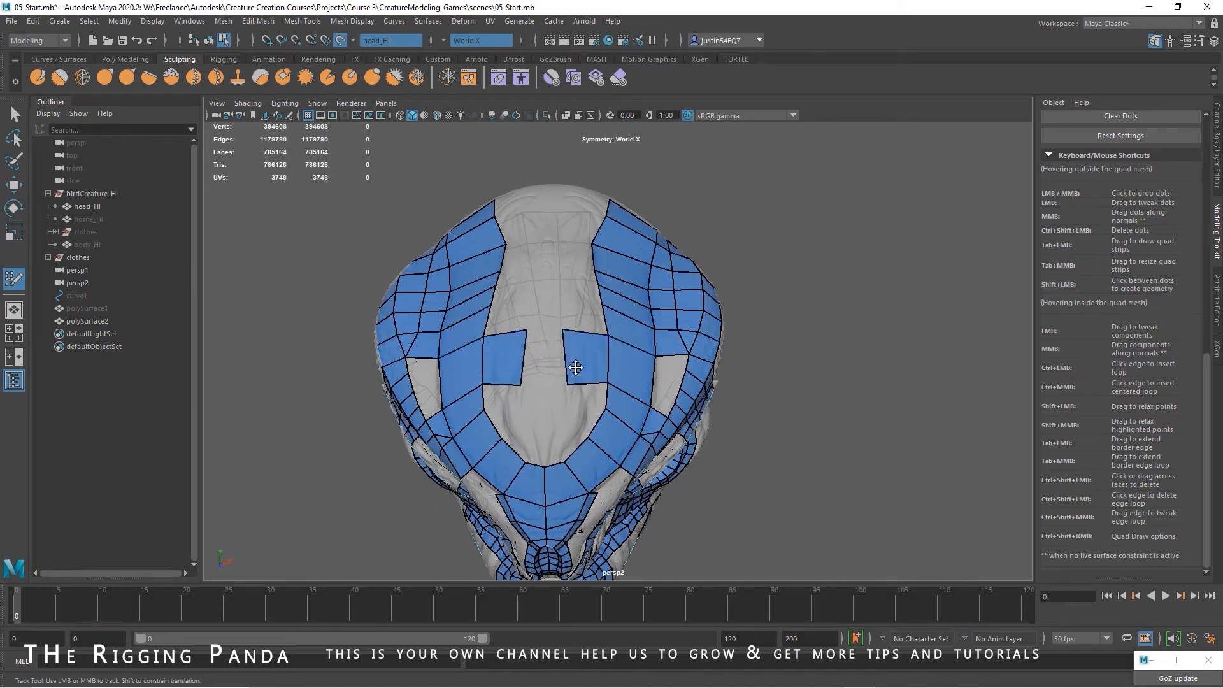
scroll(511, 329, "up", 3)
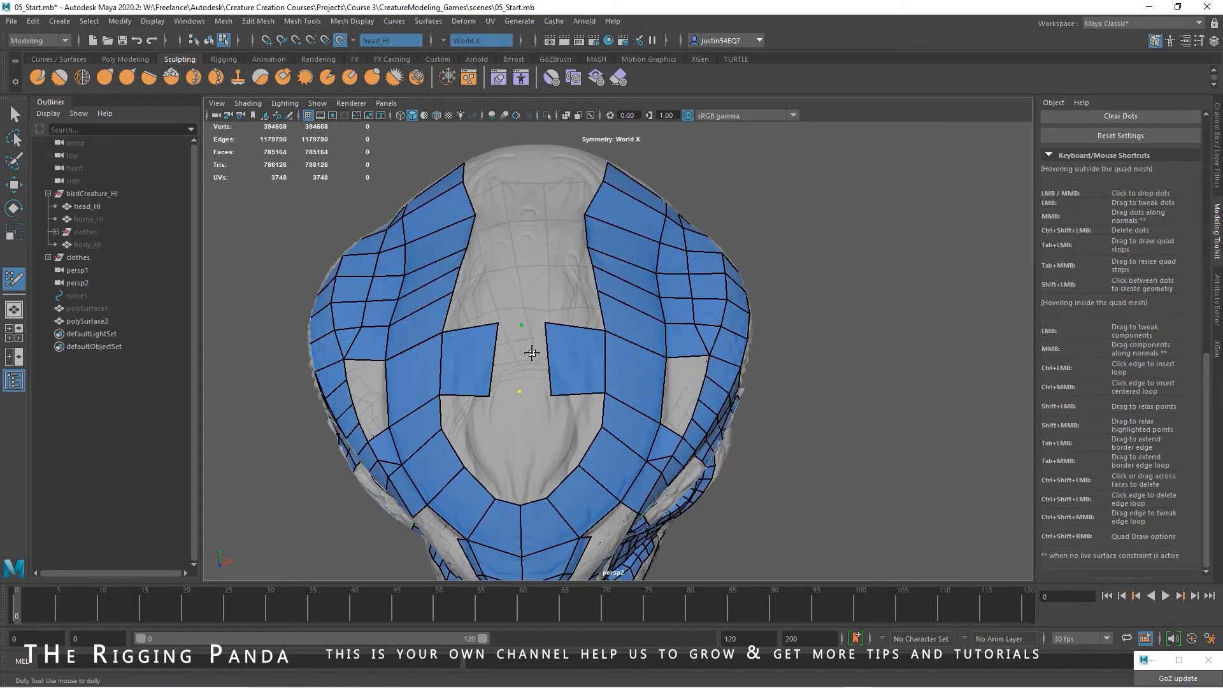
left_click(525, 357, "shift")
left_click(549, 384, "ctrl")
left_click_drag(558, 395, 547, 396, "alt")
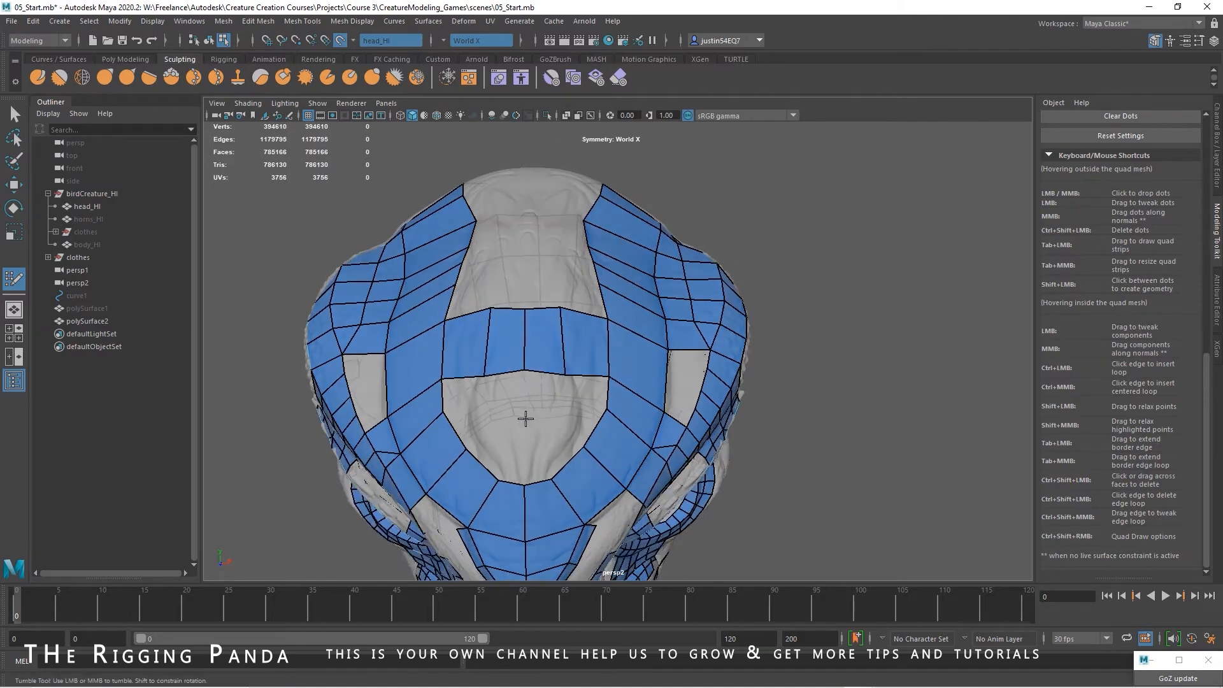
Add a second row of quads below the forehead bridge and a centre pair on the border above the nose
left_click(549, 396, "shift")
right_click_drag(523, 400, 533, 404, "alt")
mouse_move(533, 403)
left_mouse_down("alt")
mouse_move(553, 408)
mouse_move(556, 386)
mouse_move(510, 404)
left_mouse_up("alt")
left_click_drag(534, 399, 548, 395, "alt")
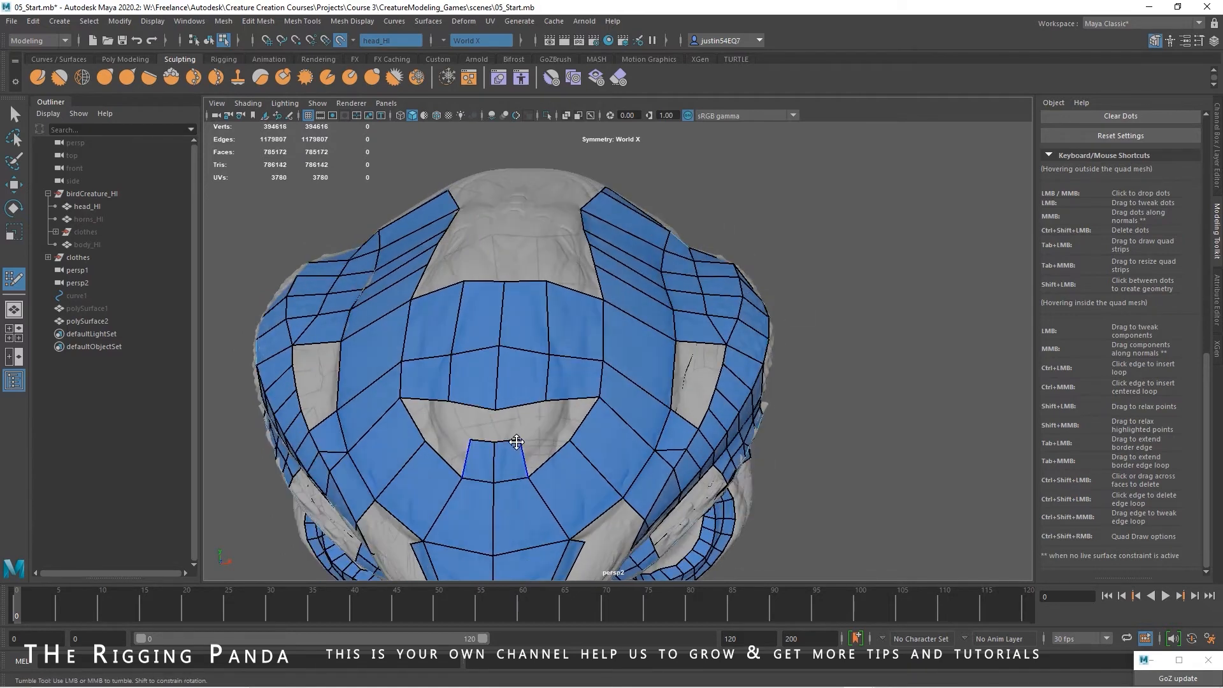
scroll(519, 442, "down", 2)
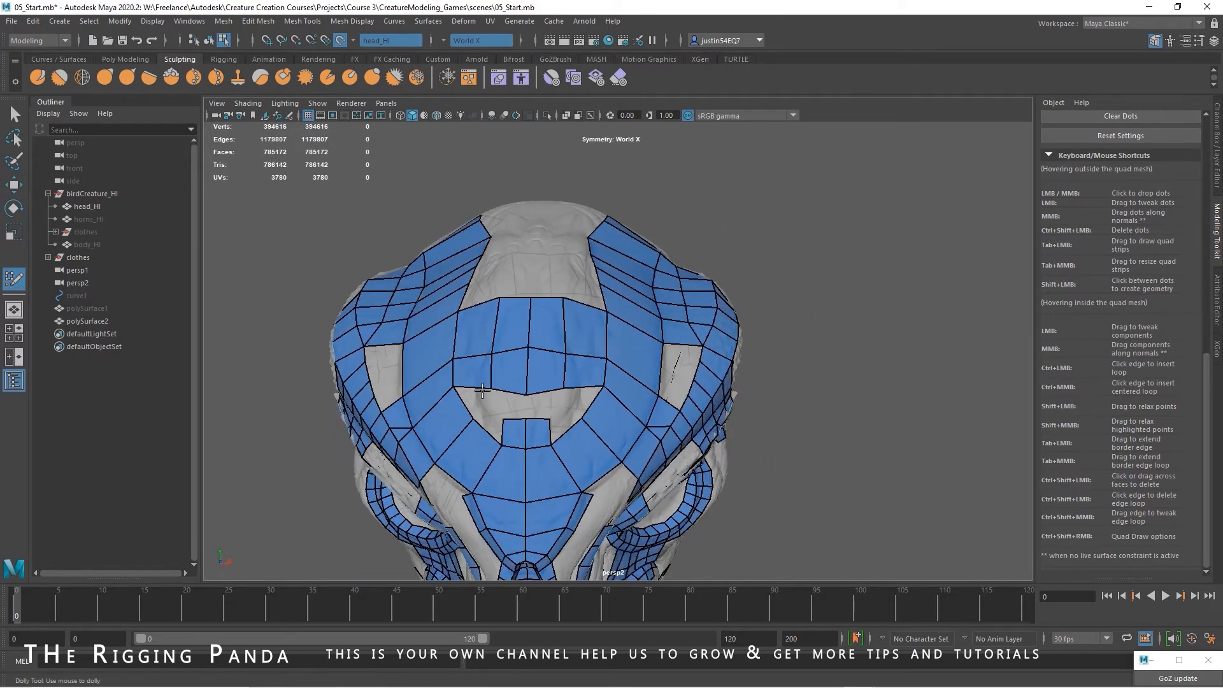
Bridge the rear ends of the crown strips across the back of the head with quads, adding a centre edge and adjusting vertices
left_click_drag(642, 430, 654, 369, "alt")
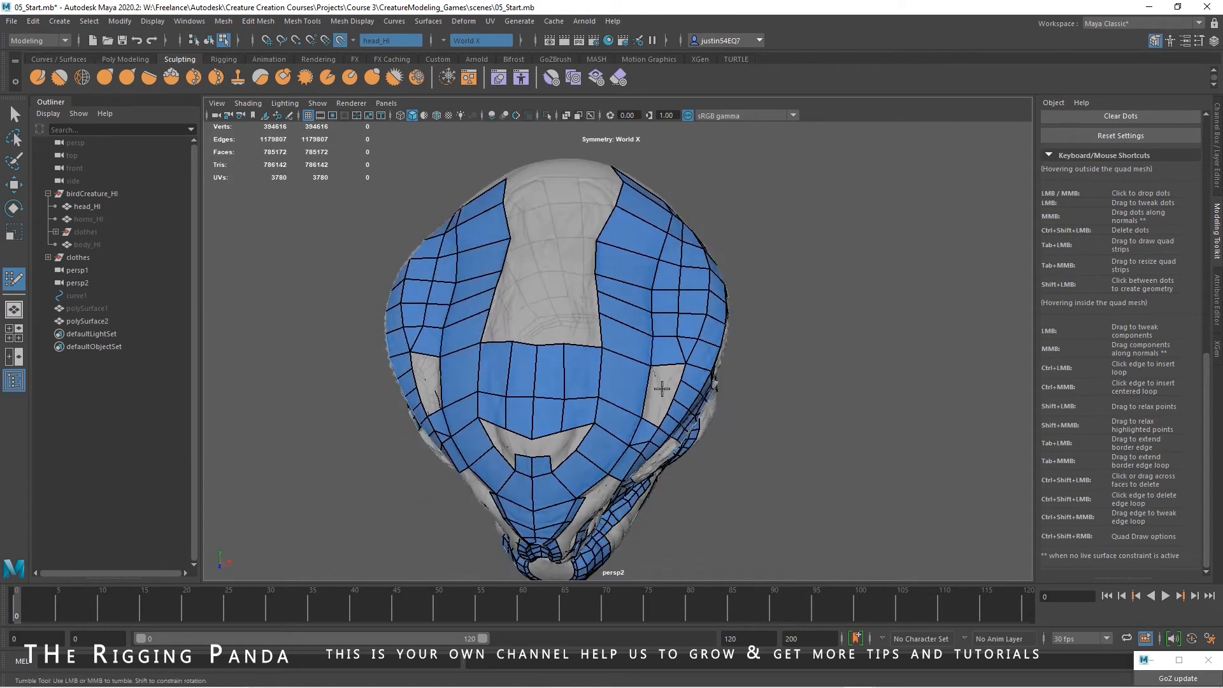
left_click_drag(577, 260, 600, 355, "alt")
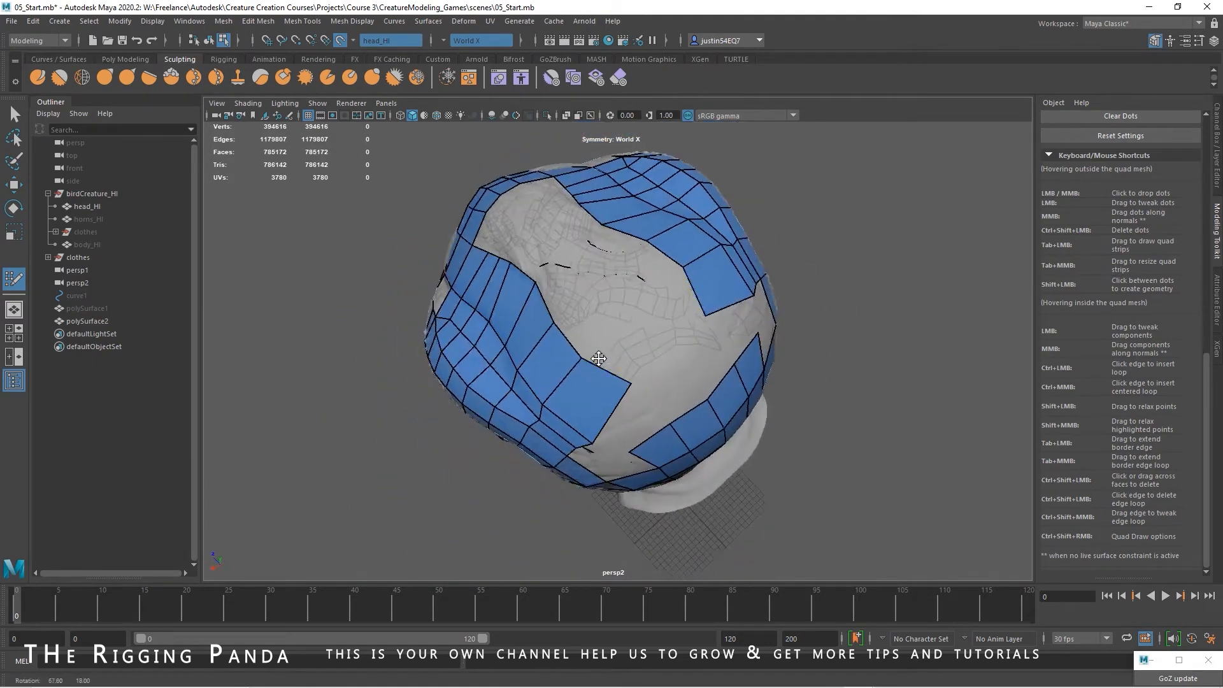
scroll(641, 321, "up", 2)
left_click(667, 358, "shift")
left_click_drag(664, 362, 621, 405)
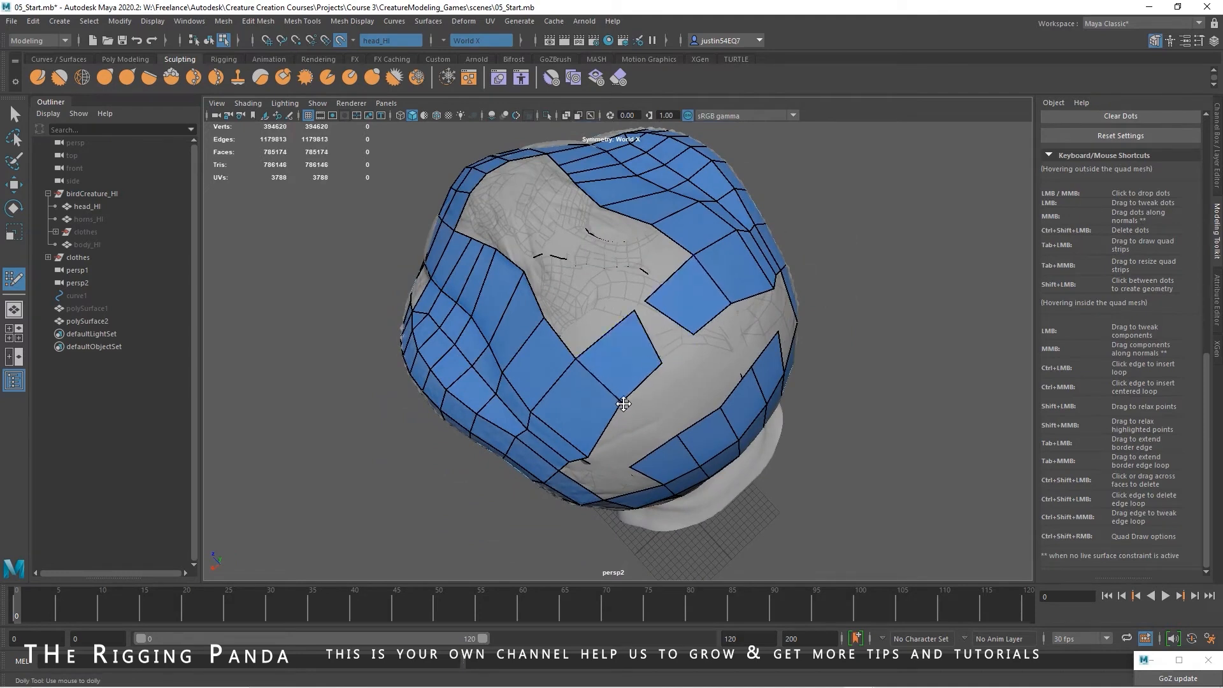
left_click_drag(576, 358, 575, 365)
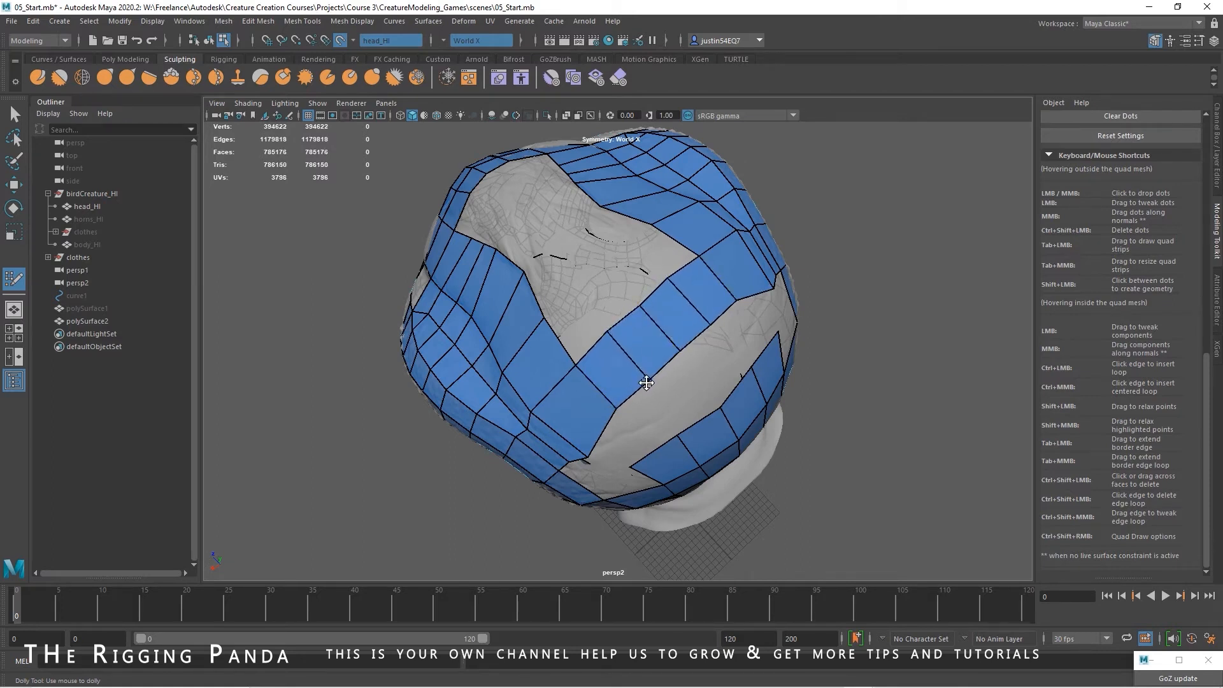
Examine the side of the head and the remaining gaps around the eye, muzzle and cheek
left_click_drag(596, 274, 718, 240, "alt")
right_click_drag(718, 240, 718, 308, "alt")
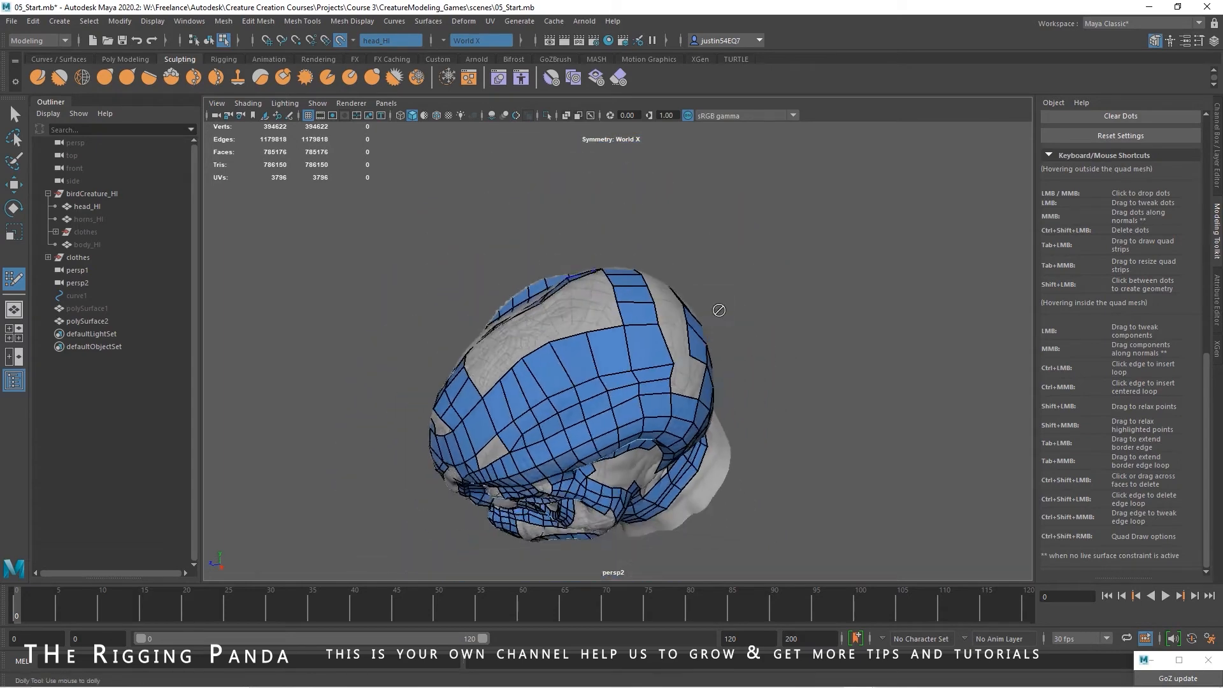
left_click_drag(718, 308, 603, 325, "alt")
mouse_move(678, 329)
left_mouse_down("alt")
mouse_move(767, 355)
mouse_move(775, 380)
mouse_move(797, 248)
mouse_move(781, 314)
mouse_move(662, 347)
left_mouse_up("alt")
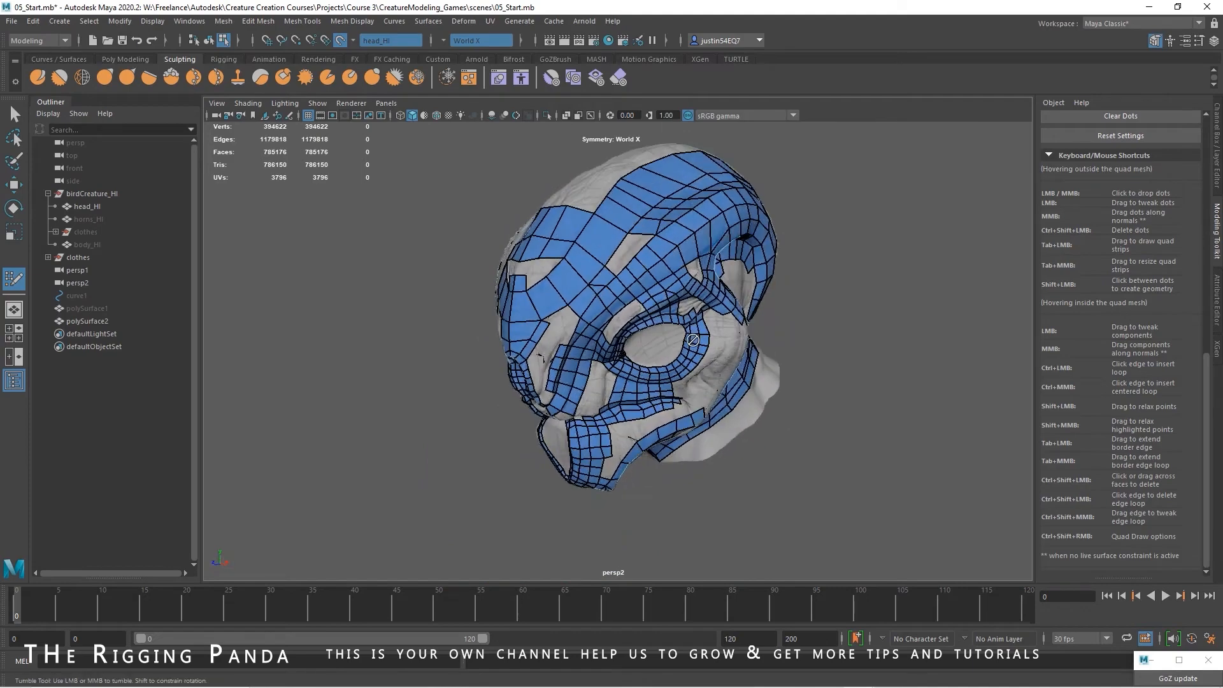
right_click_drag(662, 347, 745, 357, "alt")
left_click_drag(745, 357, 685, 330, "alt")
middle_click_drag(650, 286, 628, 330, "alt")
right_click_drag(627, 330, 775, 357, "alt")
left_click_drag(538, 285, 456, 234, "alt")
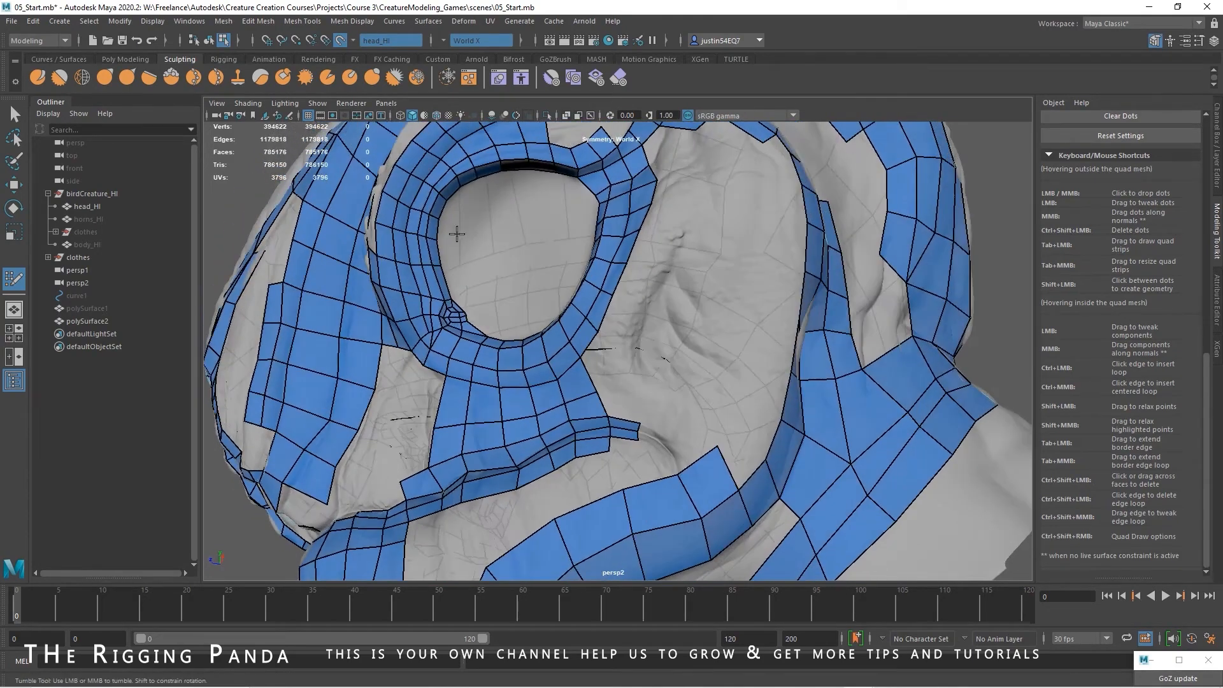
Add two quads along the front inner rim of the eye opening
left_click(458, 220)
left_click(447, 231, "shift")
left_click(460, 209)
left_click(450, 213, "shift")
Add two quads side by side on the outer border of the muzzle strip, in the gap in front of the eye
left_click_drag(454, 232, 706, 350, "alt")
right_click_drag(707, 350, 671, 322, "alt")
left_click_drag(777, 370, 747, 419, "alt")
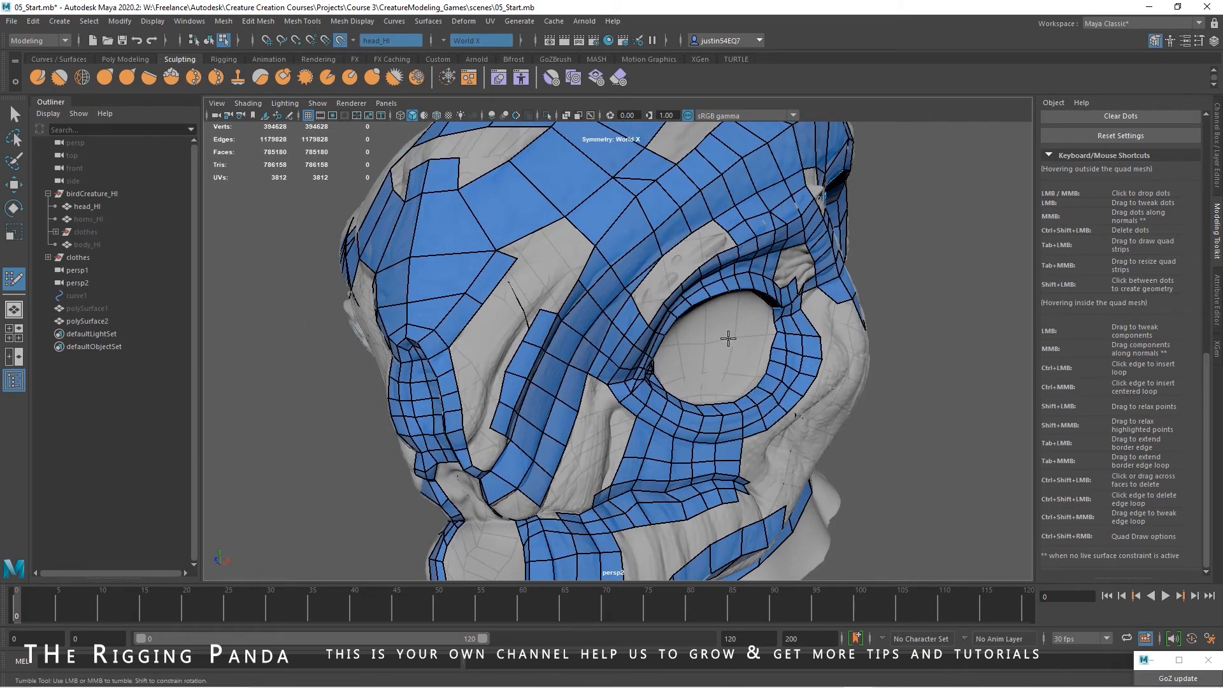
left_click_drag(714, 348, 760, 311, "alt")
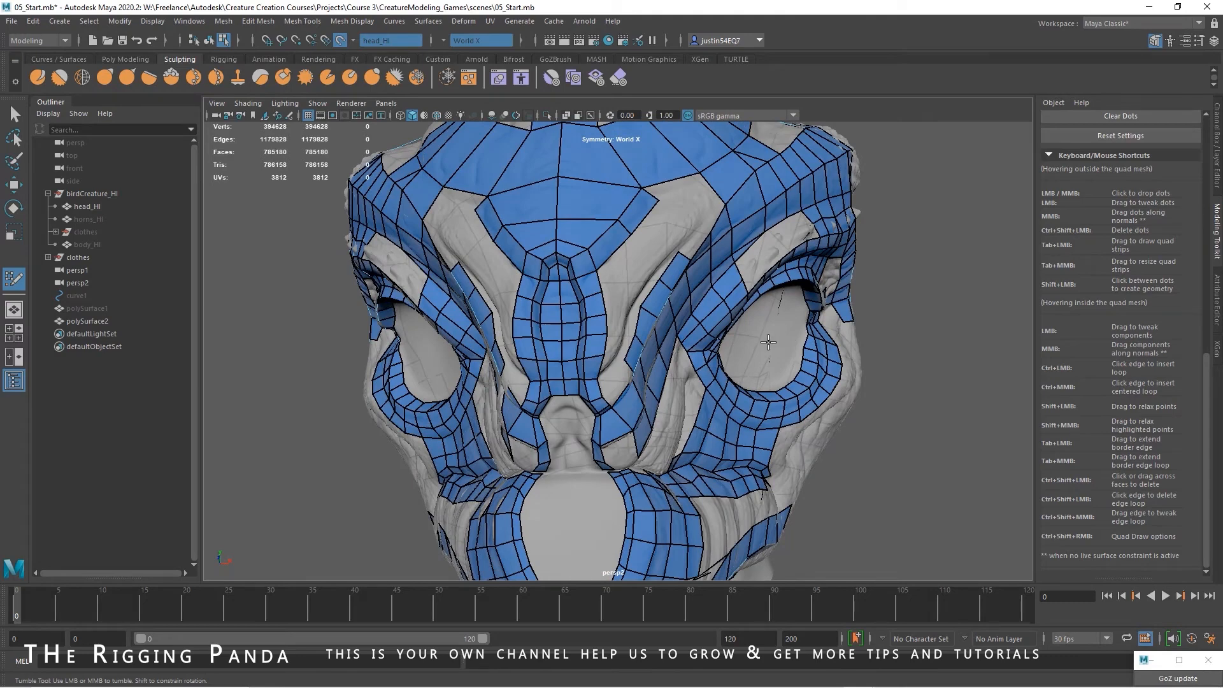
left_click_drag(756, 361, 605, 308, "alt")
right_click_drag(606, 308, 479, 339, "alt")
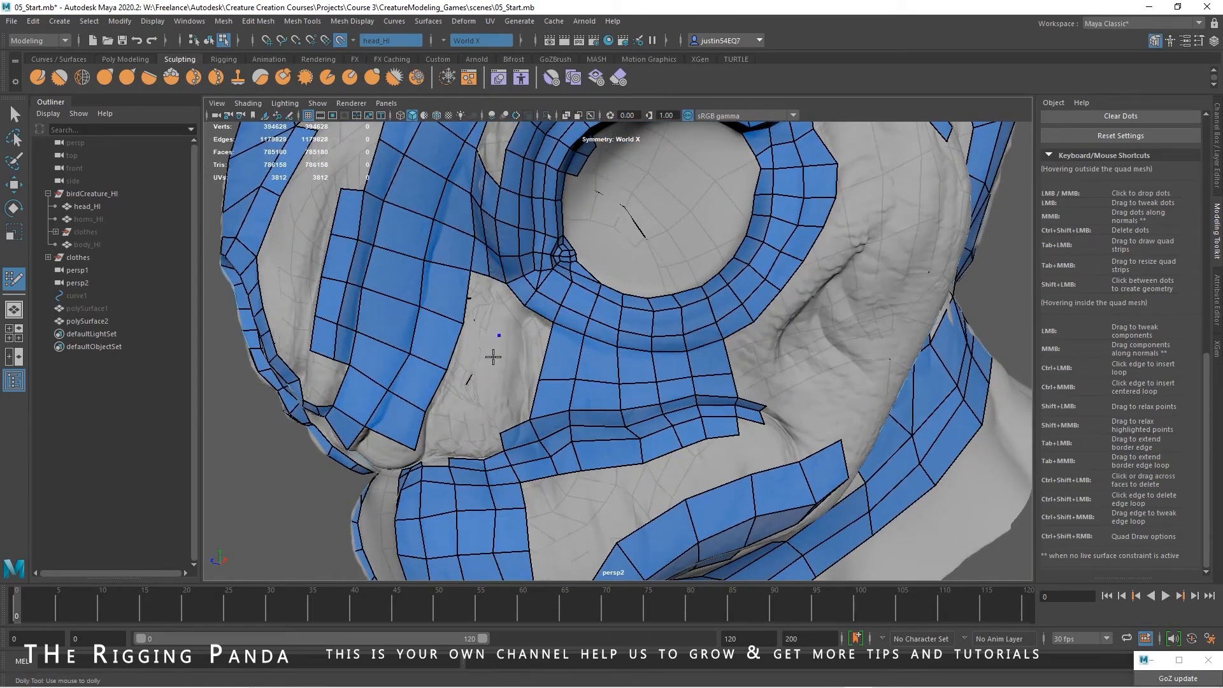
left_click(487, 380)
left_click(484, 355, "shift")
left_click(474, 418)
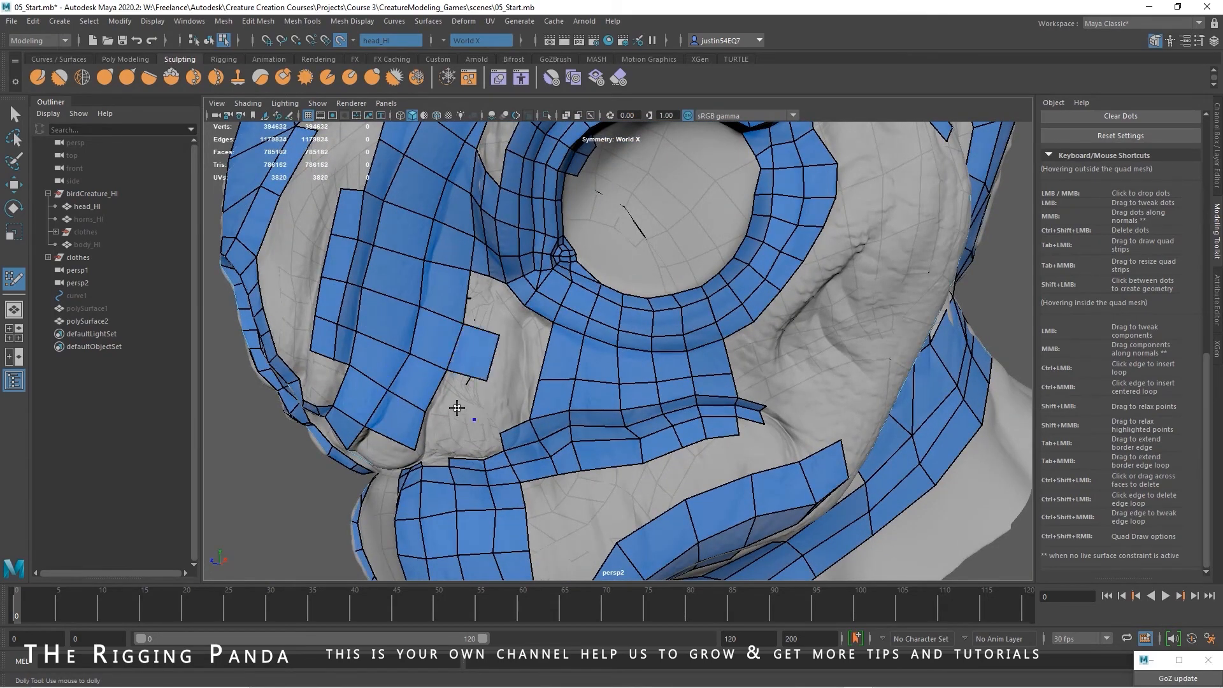
left_click(484, 398, "shift")
Examine the muzzle, side and front of the head for remaining gaps between the quad strips
left_click_drag(484, 398, 584, 293, "alt")
right_click_drag(584, 293, 625, 373, "alt")
middle_click_drag(625, 374, 624, 460, "alt")
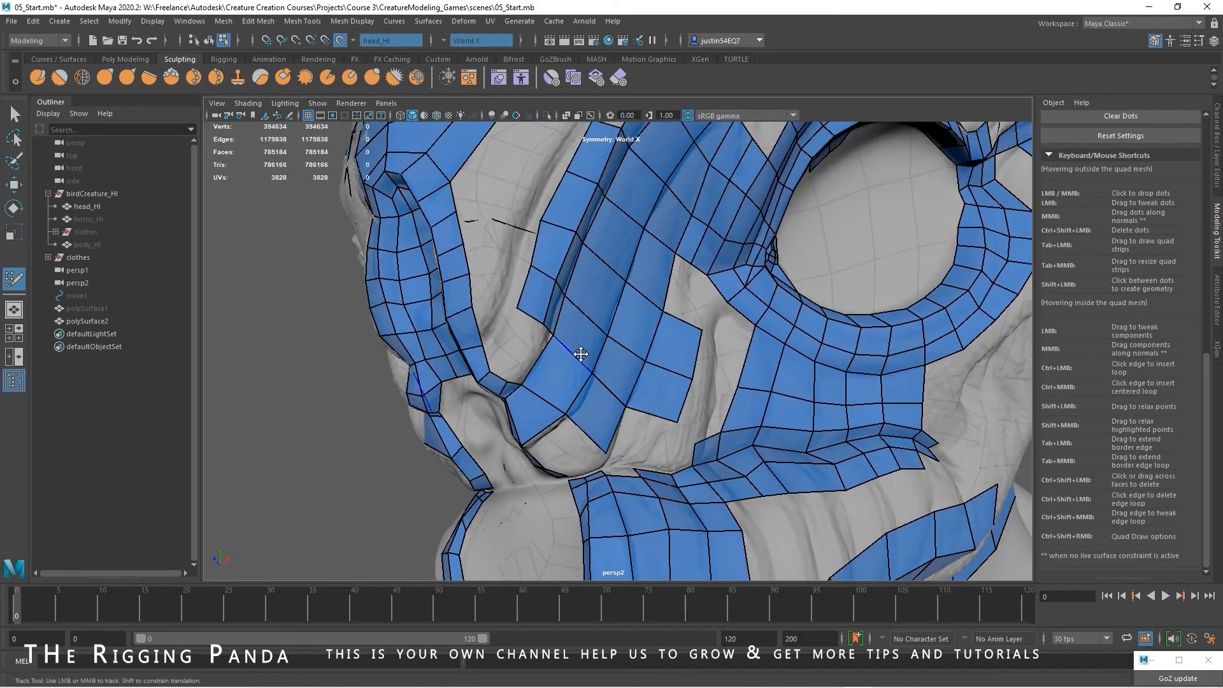
left_click_drag(563, 337, 573, 338, "alt")
right_click_drag(573, 338, 414, 308, "alt")
left_click_drag(415, 309, 327, 305, "alt")
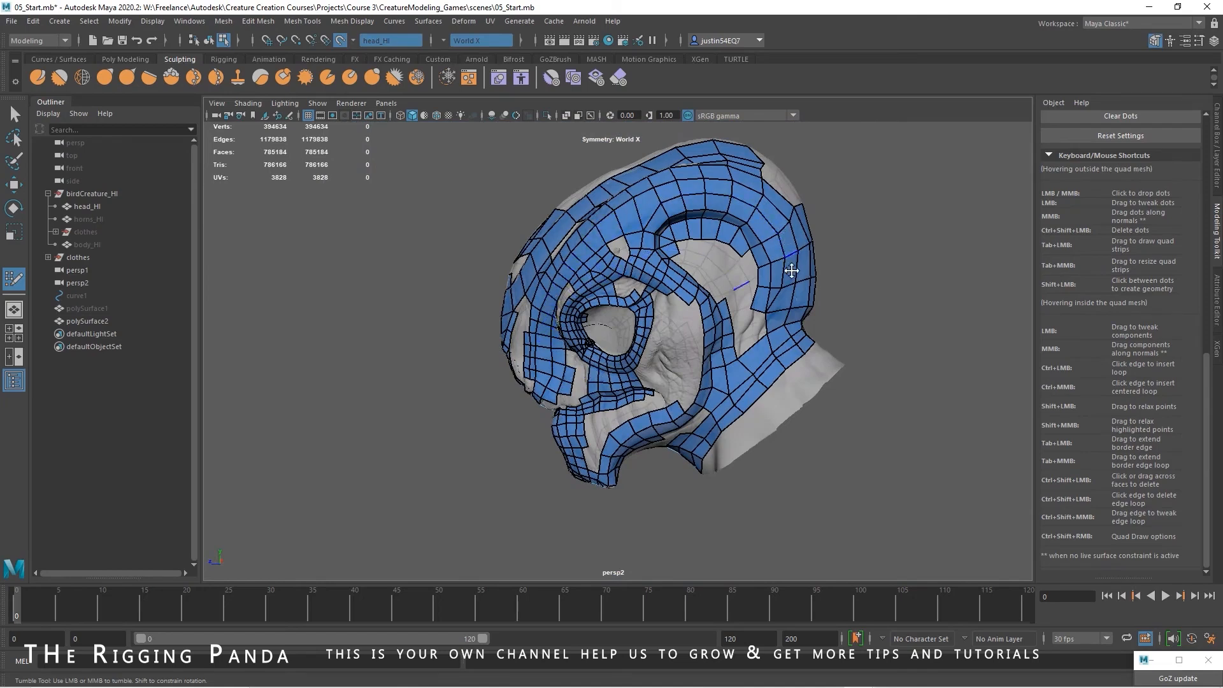
left_click_drag(609, 303, 668, 333, "alt")
right_click_drag(669, 332, 739, 280, "alt")
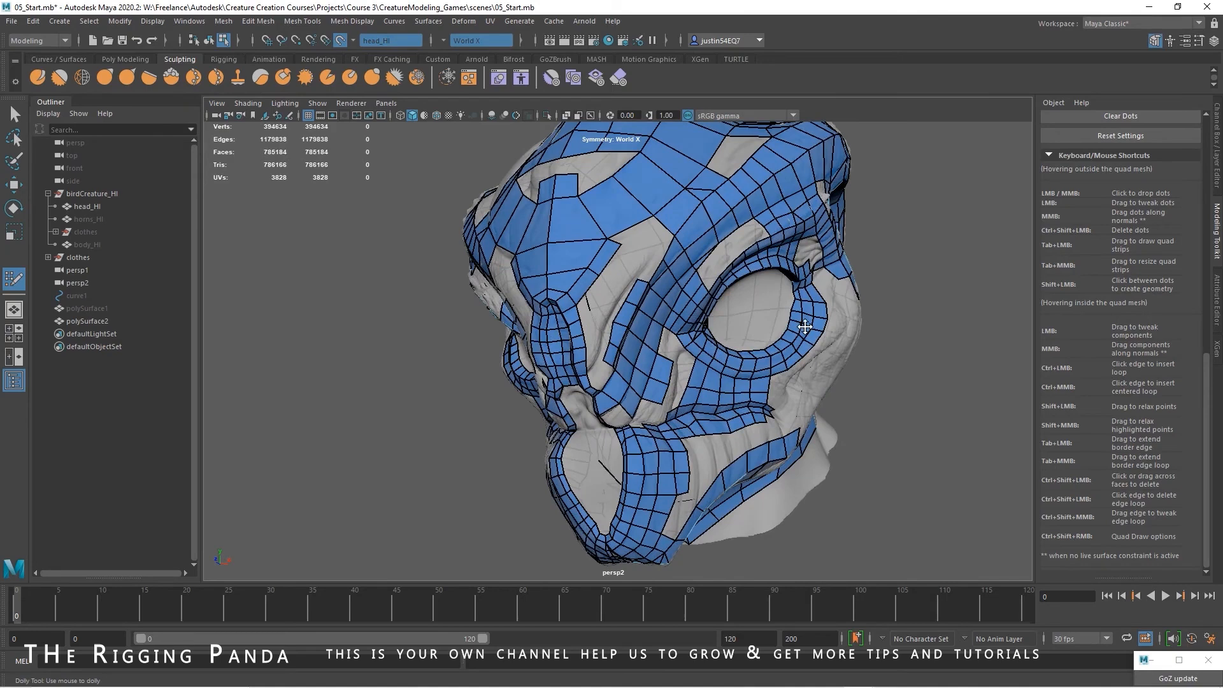
Fill the gap in the middle of the forehead, between the upper bridge and the centre pair of quads, with symmetrical quads
middle_click_drag(738, 255, 725, 328, "alt")
left_click_drag(724, 322, 690, 333, "alt")
right_click_drag(691, 333, 632, 325, "alt")
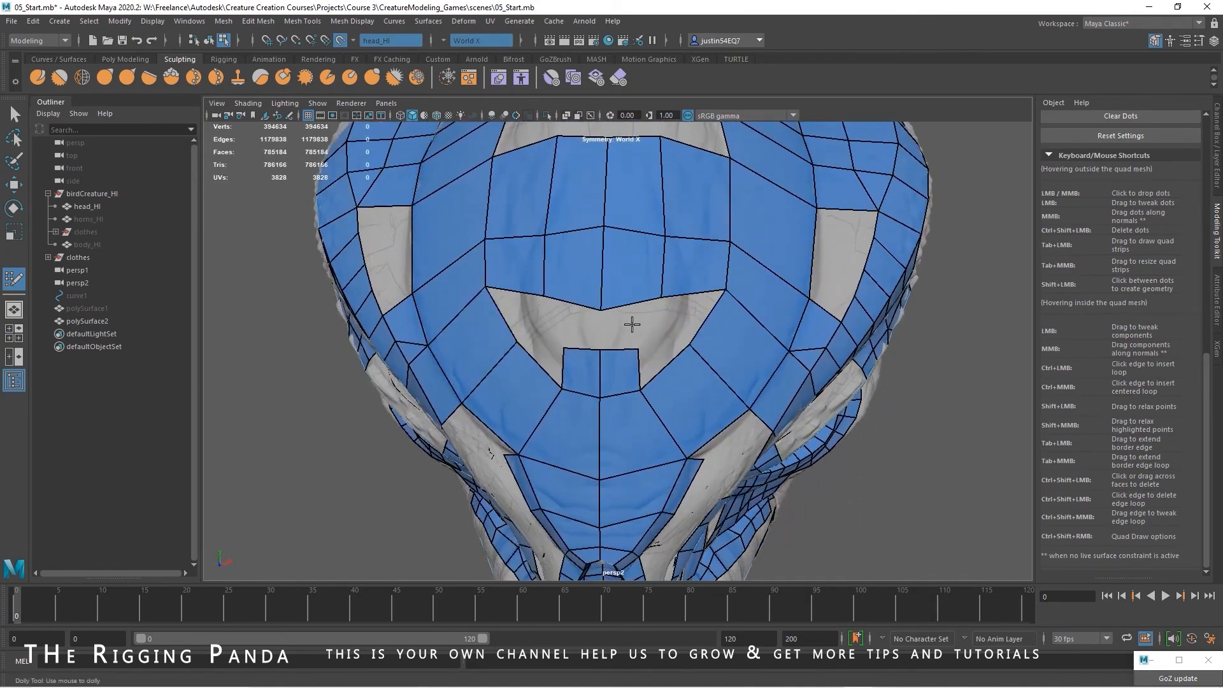
left_click(669, 307, "shift")
left_click_drag(670, 307, 642, 379, "alt")
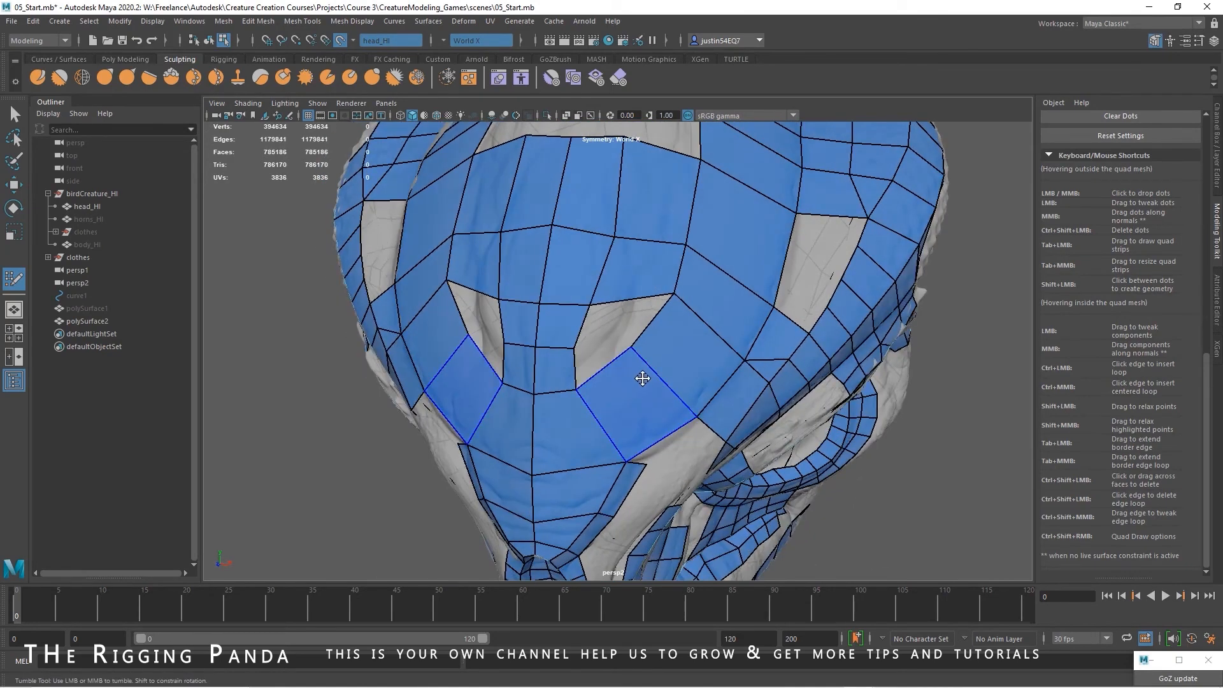
left_click(605, 348, "shift")
left_click(620, 322, "shift")
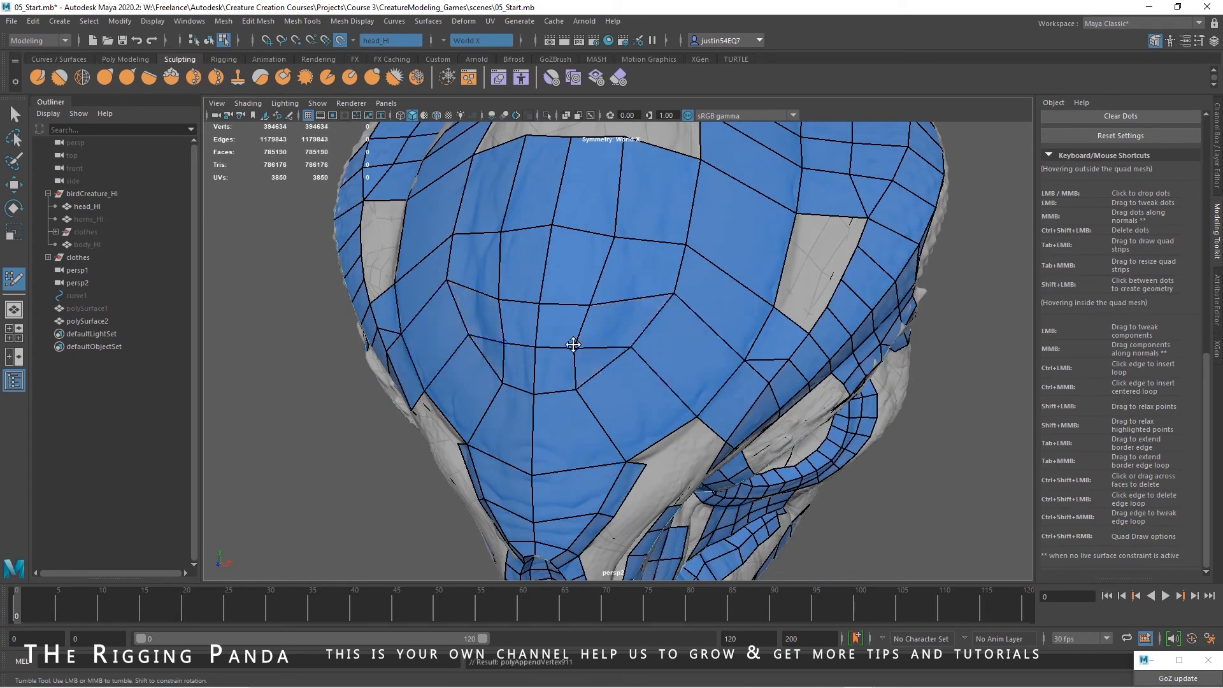
Add another row of quads across the open crown behind the forehead bridge and even out its vertices
left_click_drag(623, 237, 576, 341, "alt")
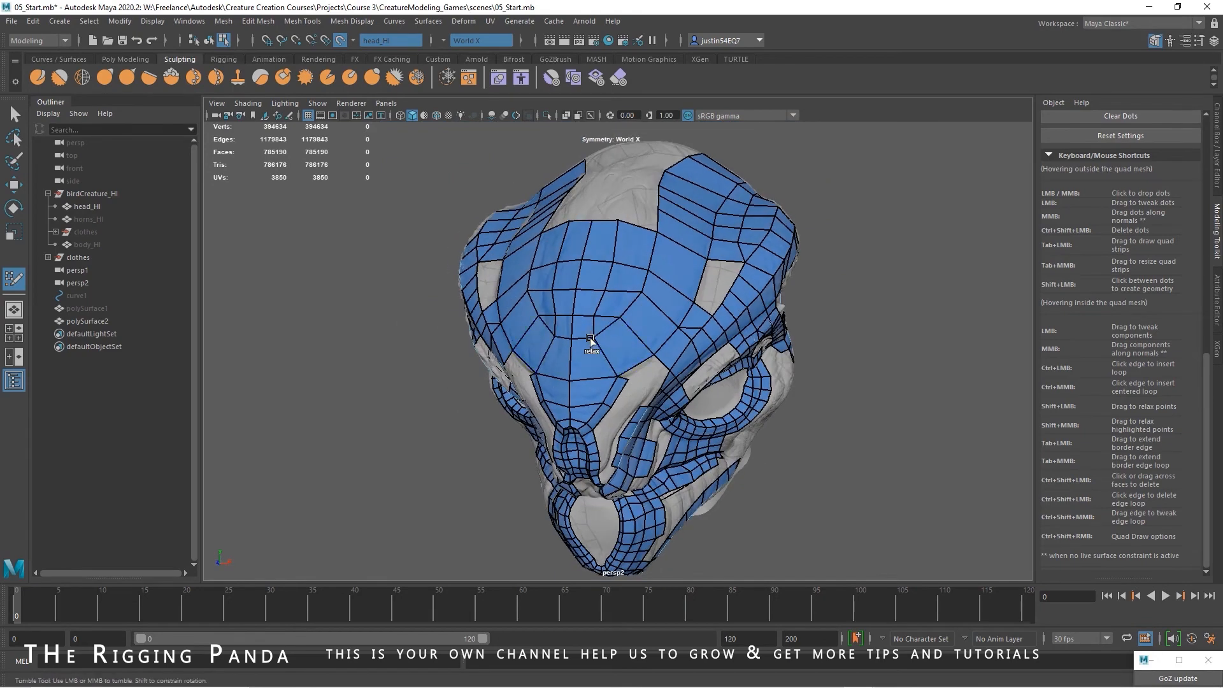
left_click_drag(563, 292, 673, 404, "alt")
right_click_drag(673, 404, 772, 379, "alt")
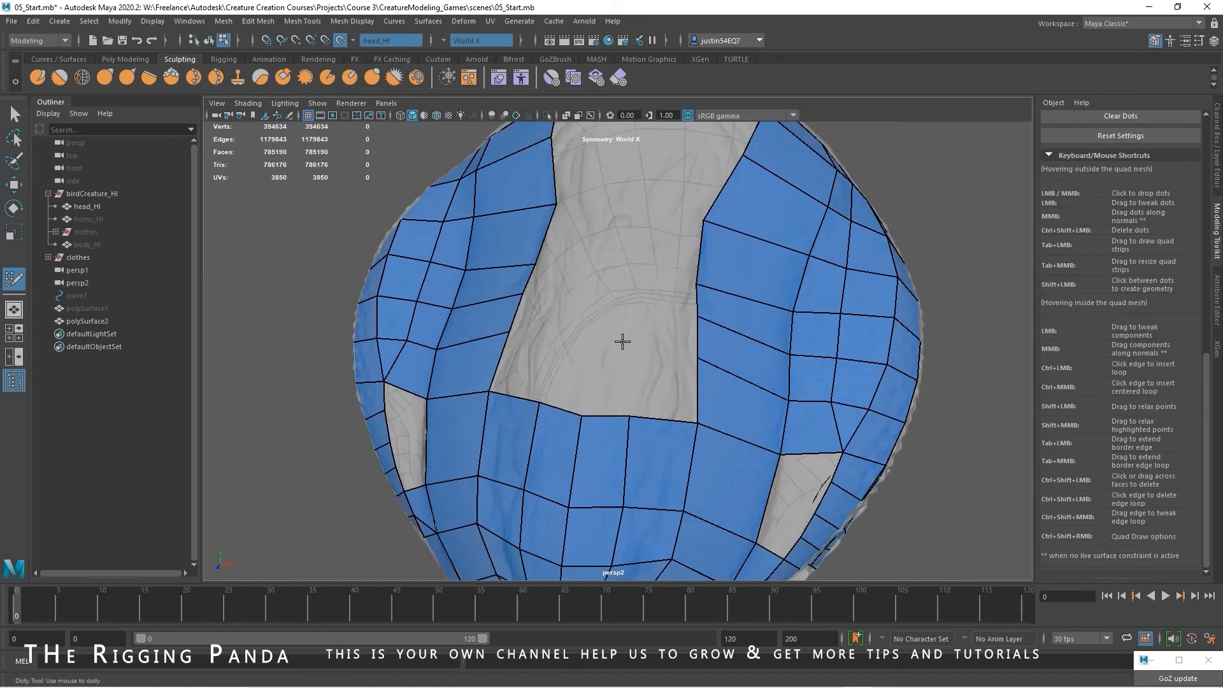
left_click(660, 373, "shift")
left_click(596, 338)
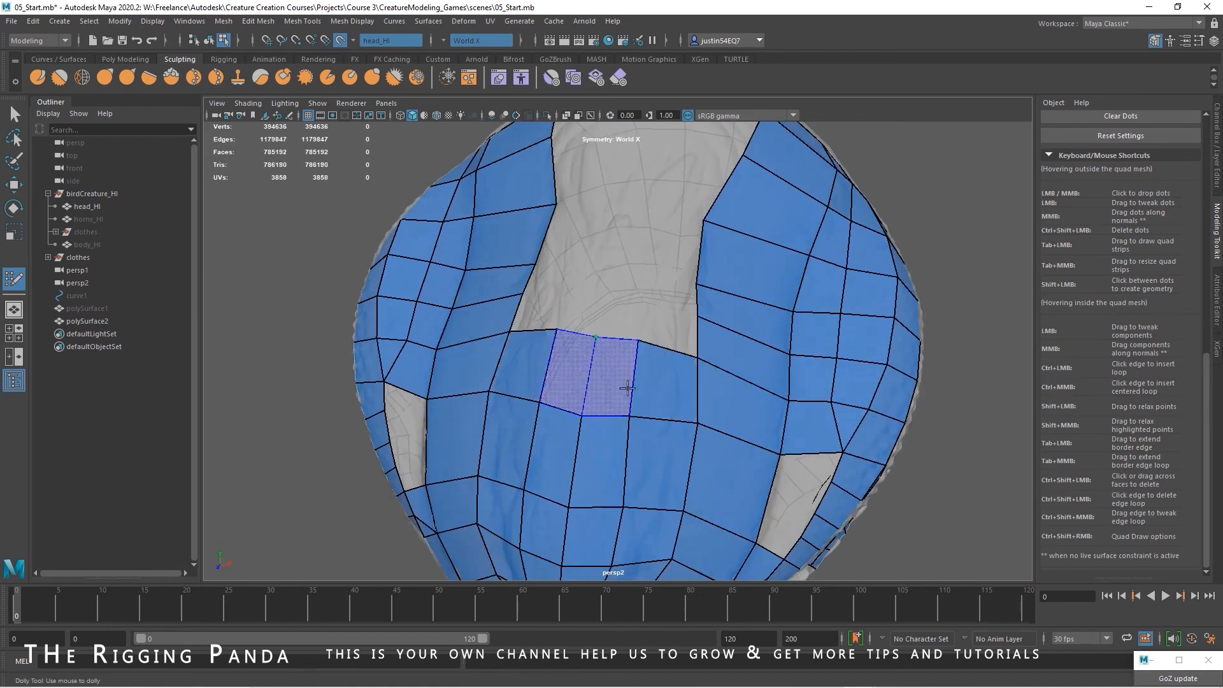
left_click(626, 389, "shift")
mouse_move(631, 420)
left_mouse_down("shift")
mouse_move(668, 423)
mouse_move(691, 382)
mouse_move(699, 283)
mouse_move(694, 369)
mouse_move(644, 348)
mouse_move(656, 357)
mouse_move(625, 360)
left_mouse_up("shift")
left_click_drag(482, 400, 488, 400)
right_click_drag(691, 413, 679, 418, "alt")
left_click_drag(679, 418, 614, 382, "alt")
right_click_drag(703, 383, 677, 377, "alt")
middle_click_drag(677, 377, 681, 311, "alt")
left_click_drag(682, 311, 667, 311, "alt")
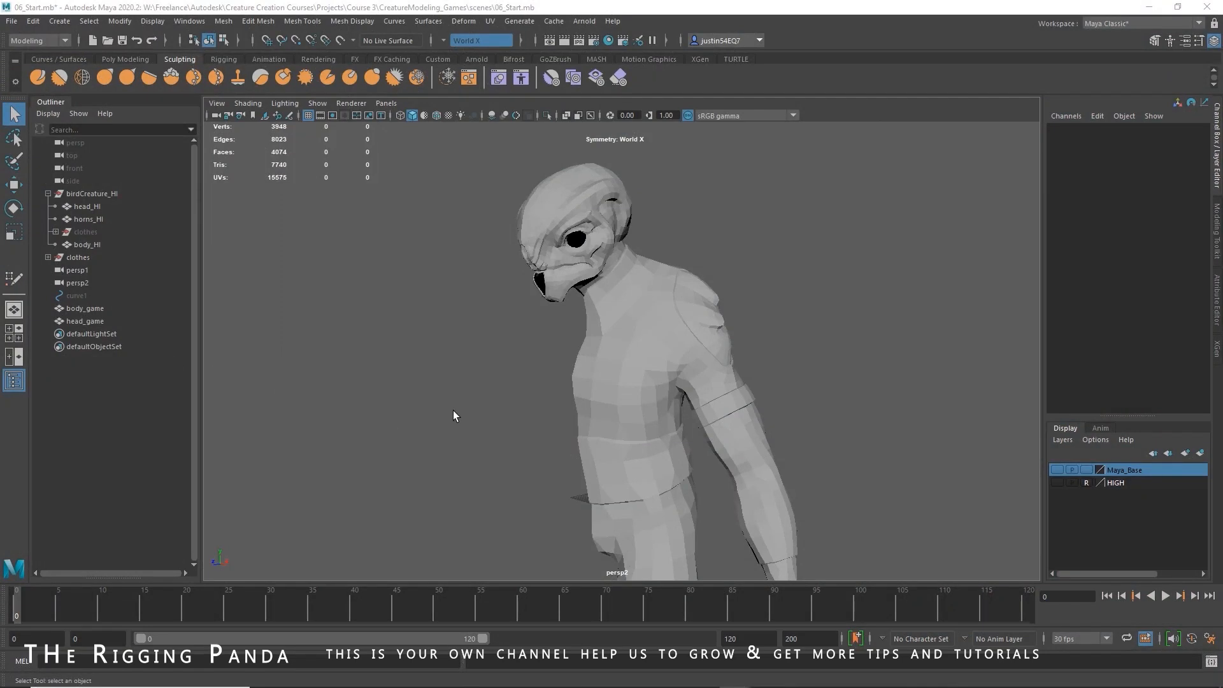
Select the head_game mesh and examine its finished topology around the face and eyes
left_click_drag(571, 304, 611, 270, "alt")
middle_click_drag(656, 290, 671, 371, "alt")
right_click_drag(671, 371, 758, 382, "alt")
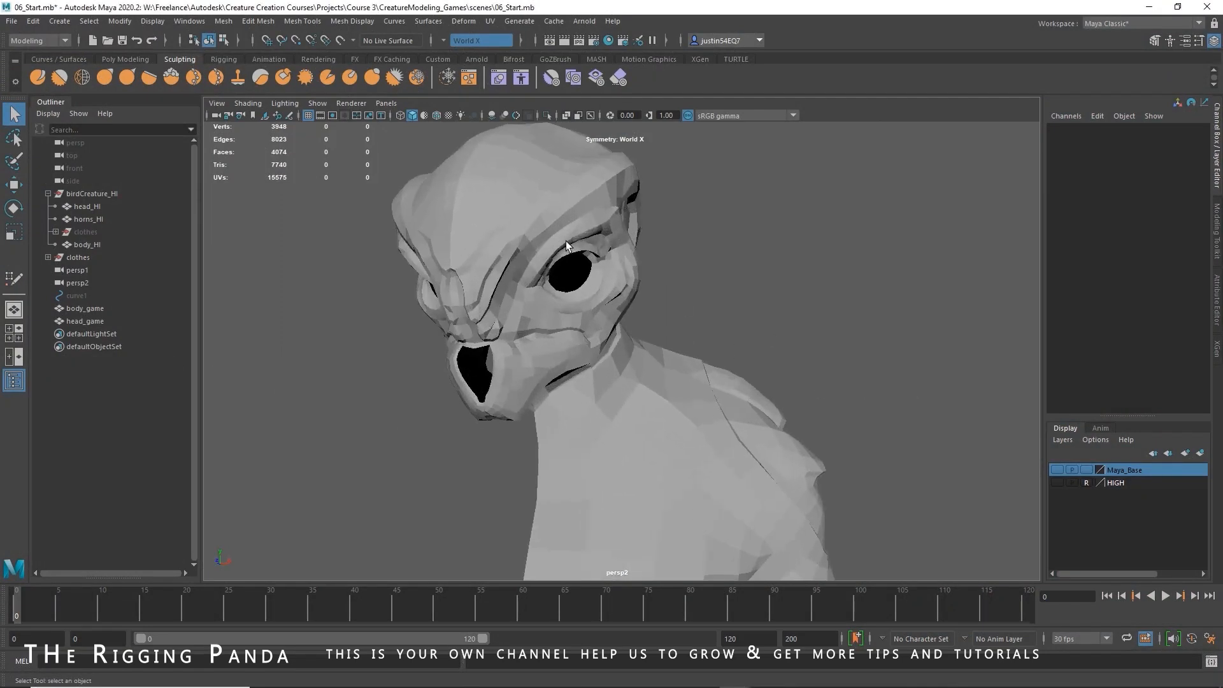
left_click(578, 309)
left_click_drag(578, 310, 541, 323, "alt")
middle_click_drag(580, 359, 574, 347, "alt")
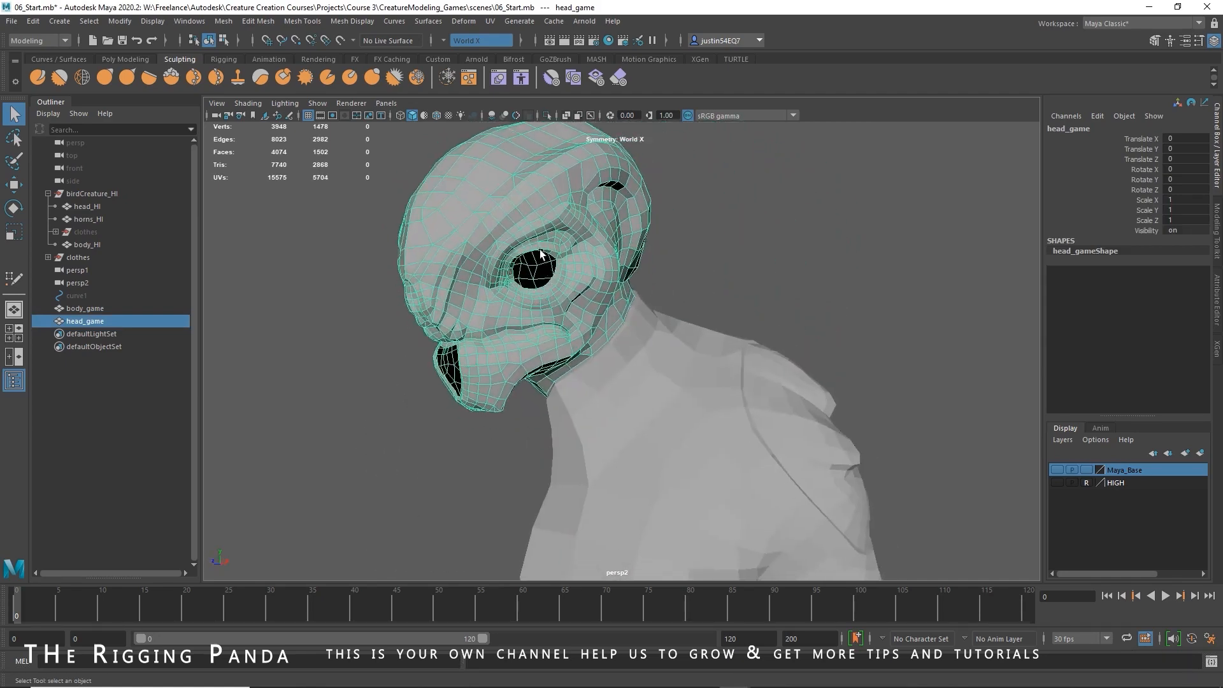
left_click_drag(548, 268, 726, 391, "alt")
scroll(726, 392, "down", 5)
Hide the body_game and head_game meshes
left_click(104, 308)
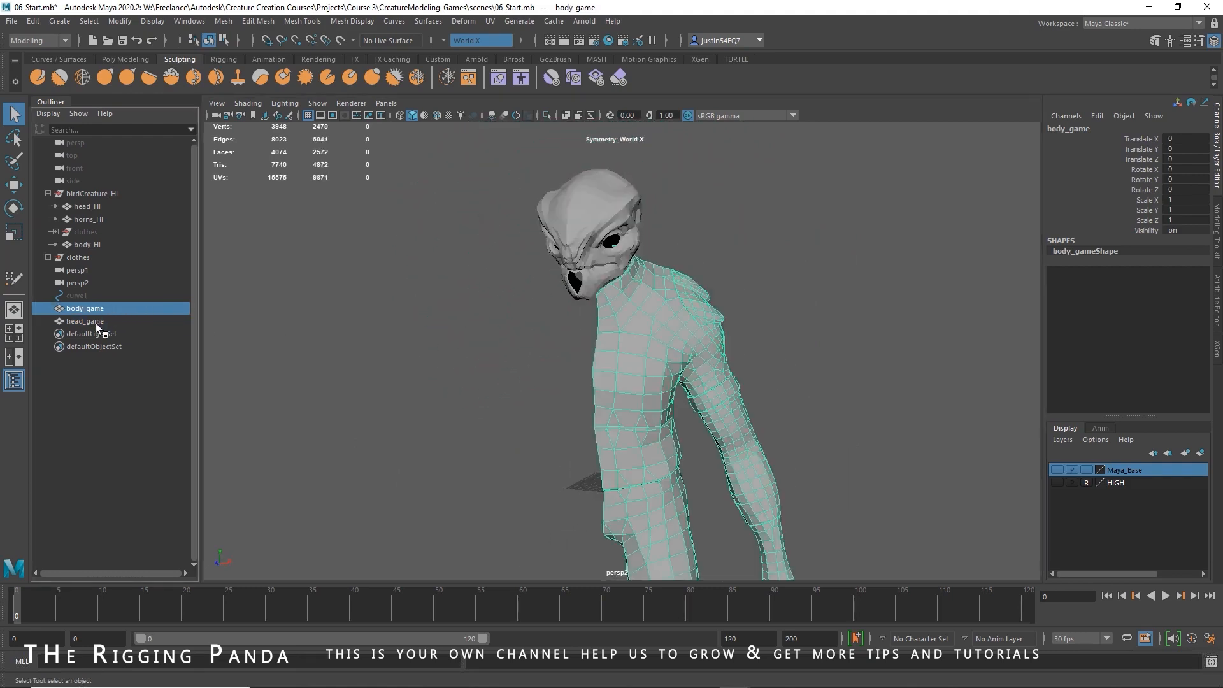
left_click(96, 321, "ctrl")
key("ctrl+h")
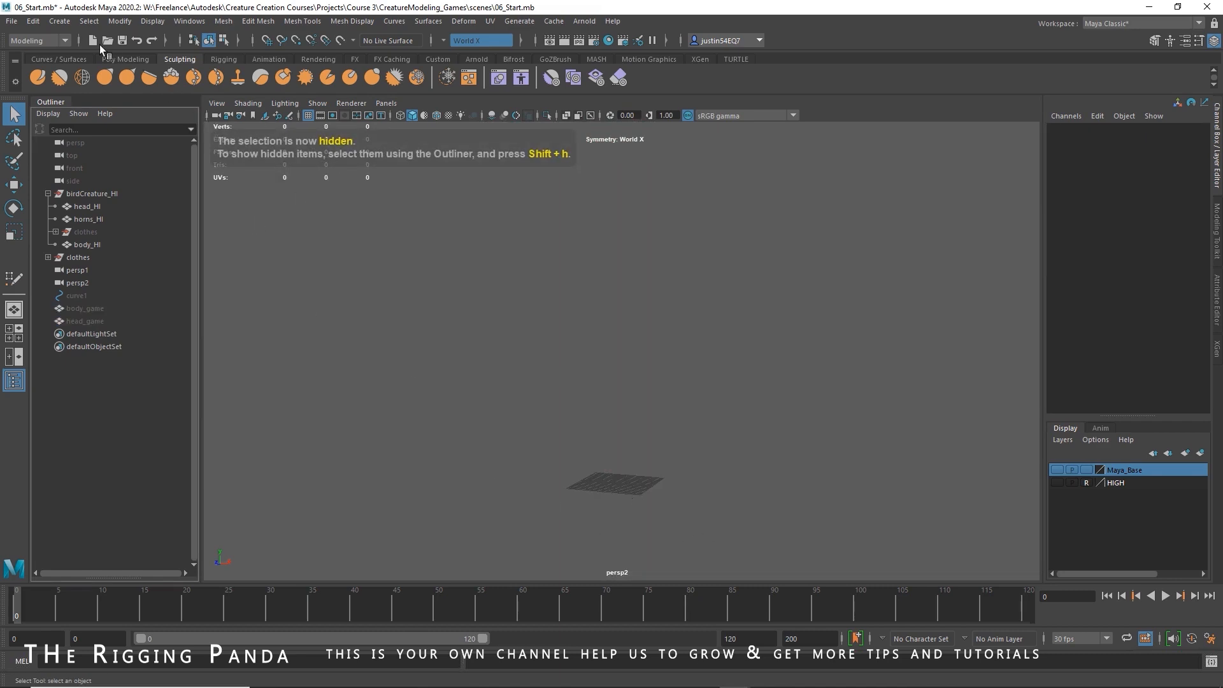
Create a polygon sphere at the origin and frame it in the view
left_click(60, 21)
mouse_move(70, 67)
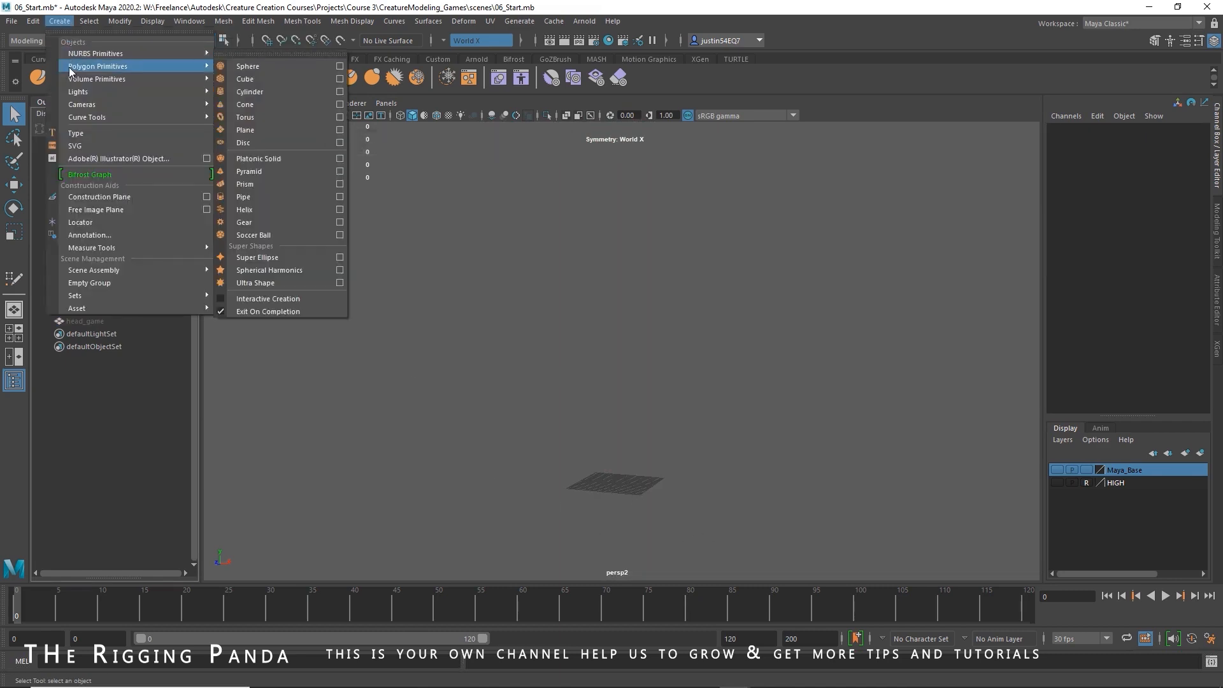
left_click(247, 66)
key("f")
left_click_drag(726, 387, 698, 409, "alt")
Rotate the sphere 90 degrees on X so its pole faces forward
key("e")
left_click_drag(595, 314, 541, 378)
double_click(1191, 169)
type("90")
key("Return")
left_click_drag(732, 347, 712, 370, "alt")
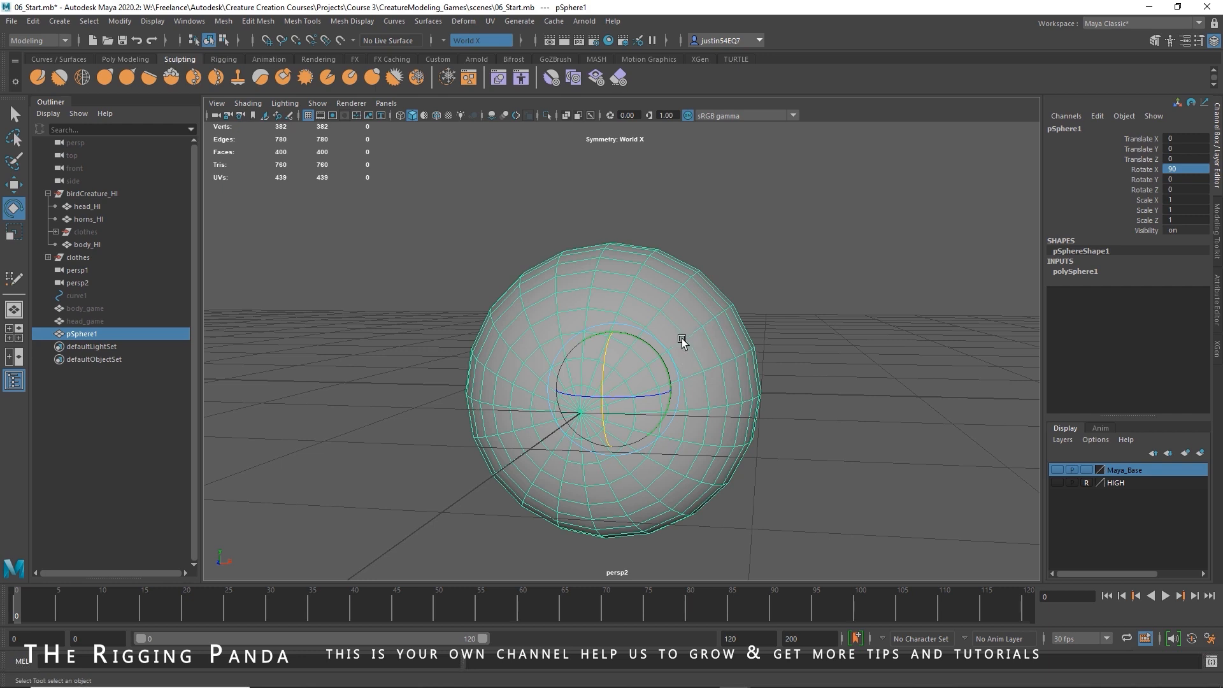
Reduce the sphere's Subdivisions Height to 12
left_click(1079, 271)
left_click_drag(965, 300, 880, 314, "alt")
right_click_drag(880, 314, 1196, 312, "alt")
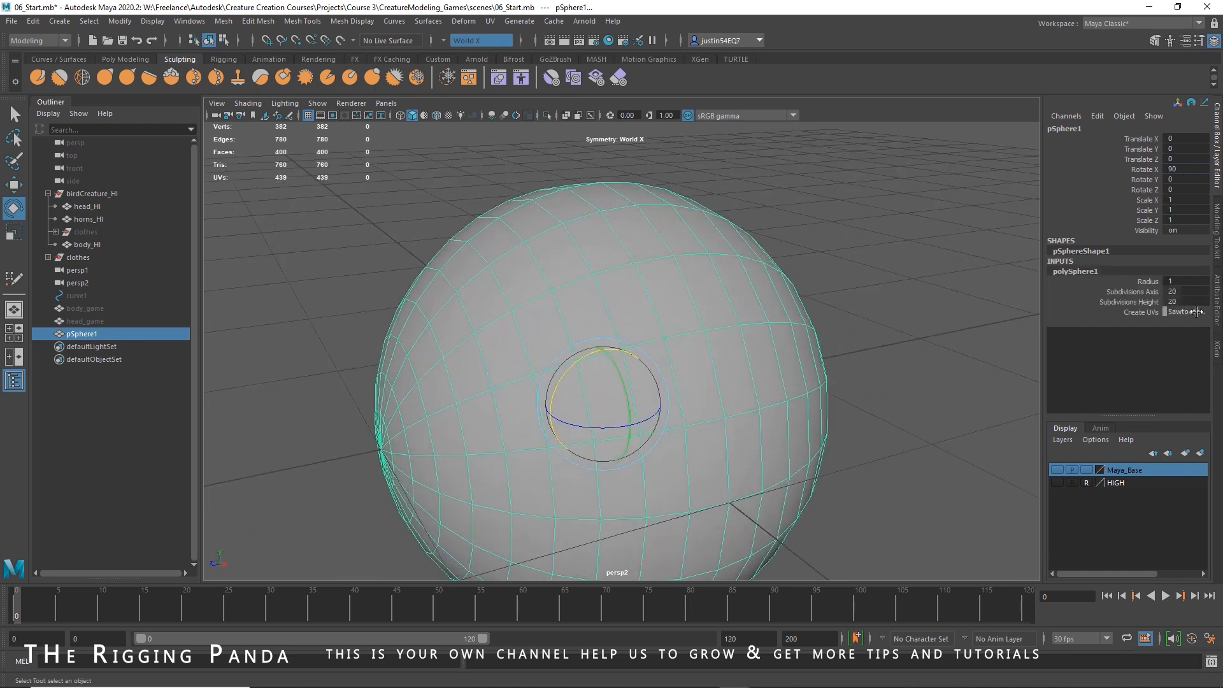
left_click_drag(907, 377, 944, 370, "alt")
right_click_drag(944, 371, 911, 372, "alt")
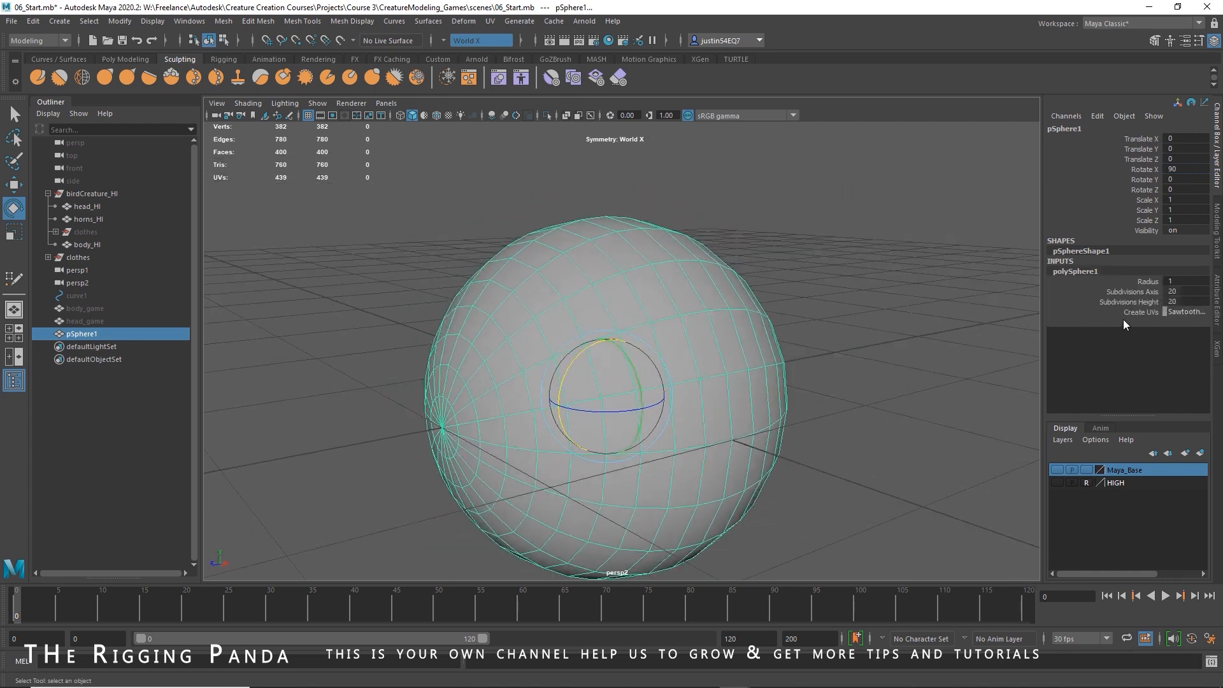
left_click_drag(788, 360, 578, 336, "alt")
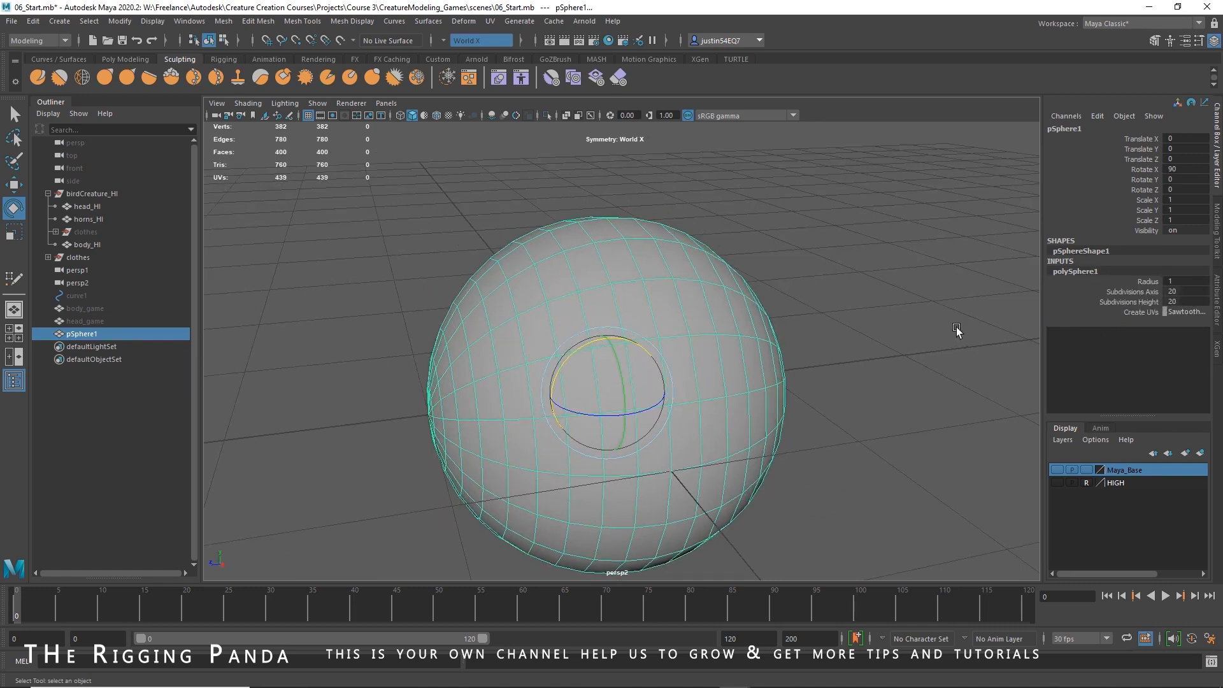
left_click(1126, 302)
middle_click_drag(953, 317, 888, 326)
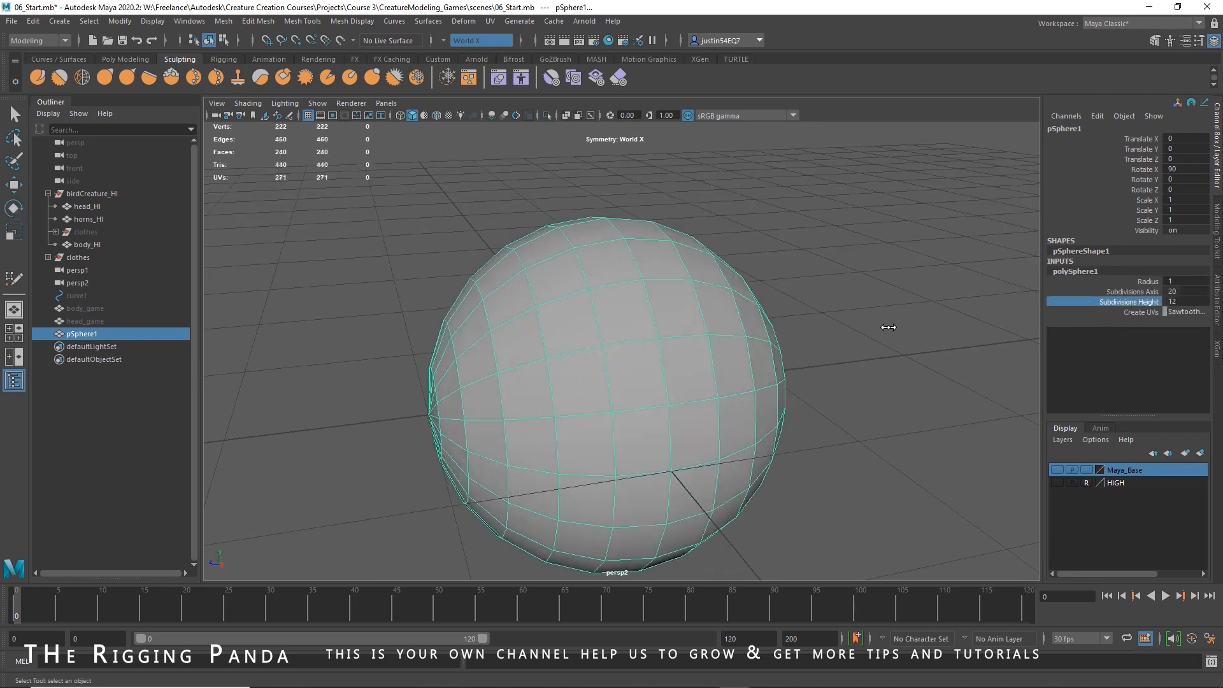
Apply Soften Edge to the sphere so it shades smoothly
left_click_drag(888, 326, 824, 358, "alt")
left_click(823, 358)
left_click_drag(917, 415, 650, 345, "alt")
left_click(650, 345)
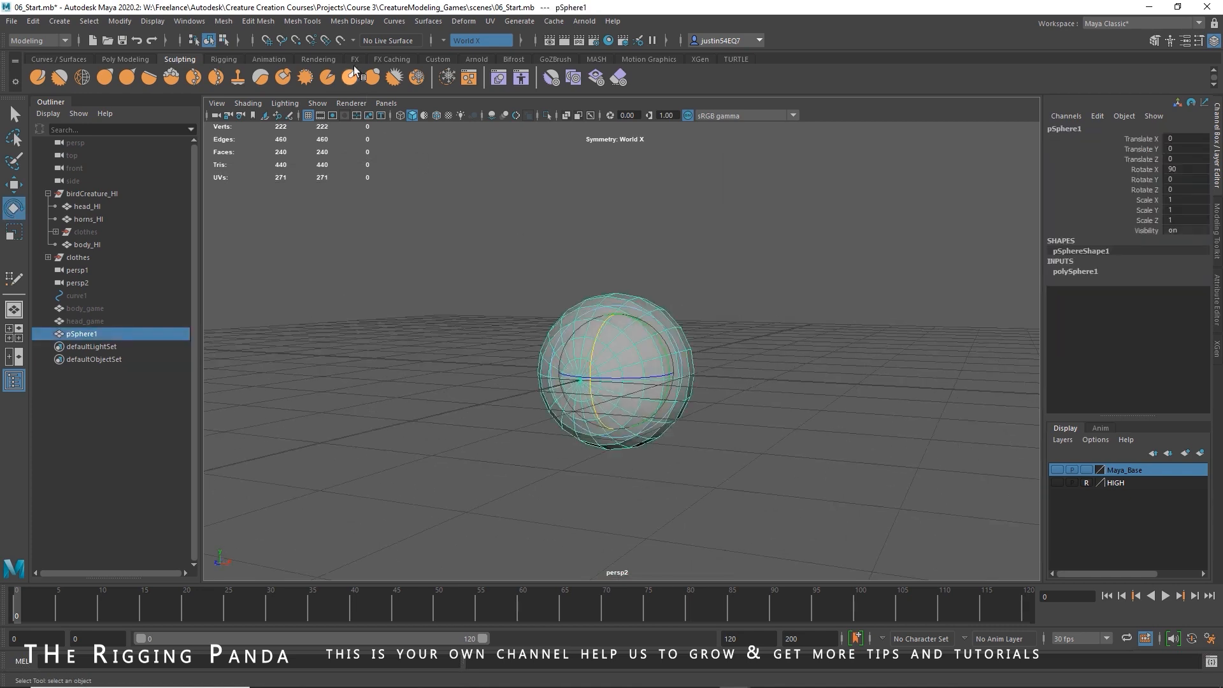
left_click(355, 21)
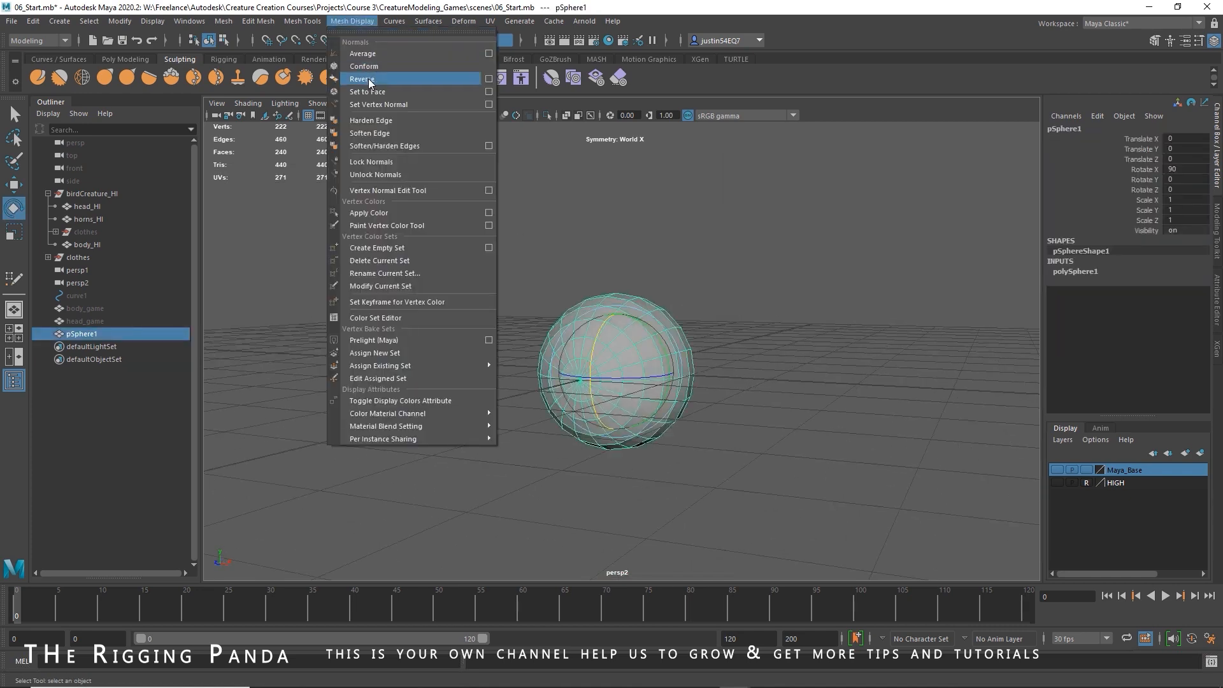
left_click(372, 130)
left_click(782, 277)
left_click_drag(782, 277, 713, 366, "alt")
scroll(720, 380, "up", 4)
left_click(646, 338)
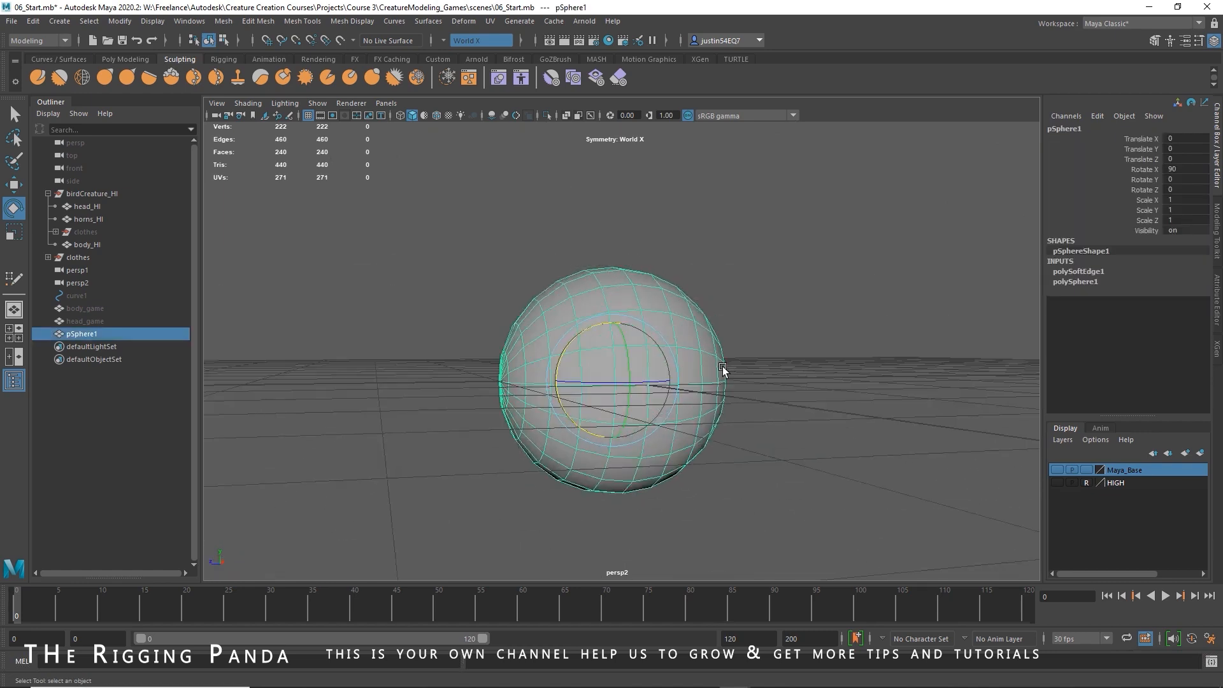
Check the sphere's smooth shading and duplicate the sphere in place
left_click_drag(665, 347, 671, 355, "alt")
right_click_drag(671, 355, 827, 347, "alt")
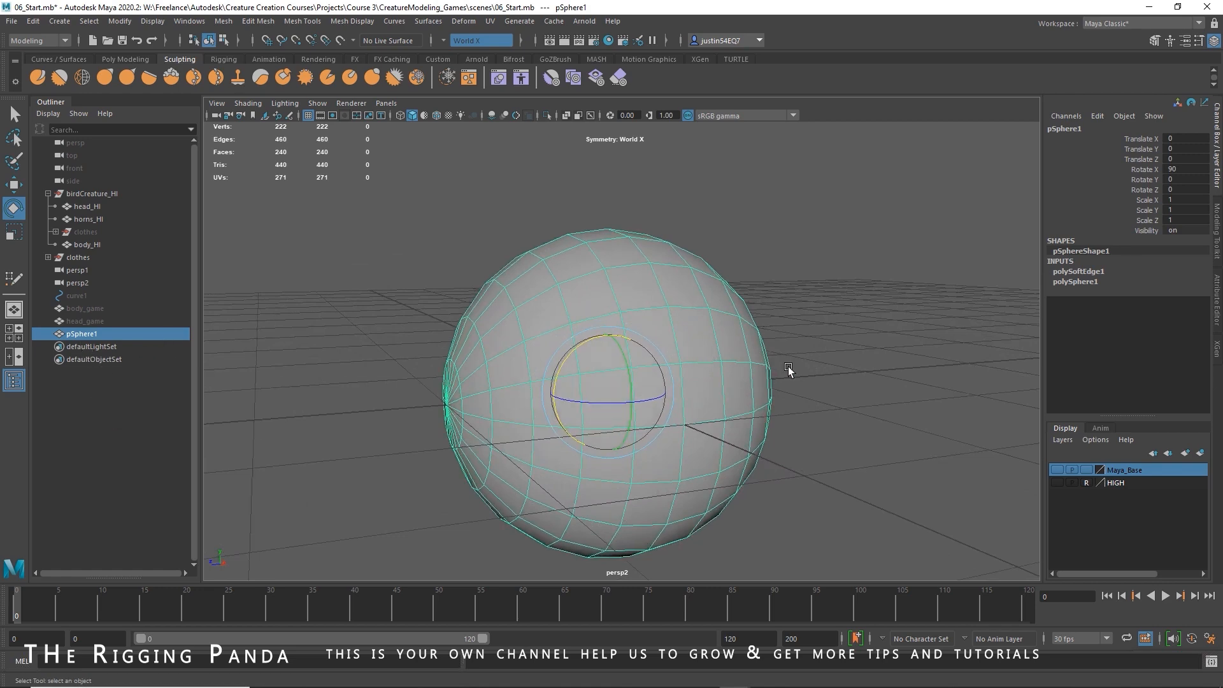
left_click_drag(611, 385, 579, 385, "alt")
left_click(135, 416)
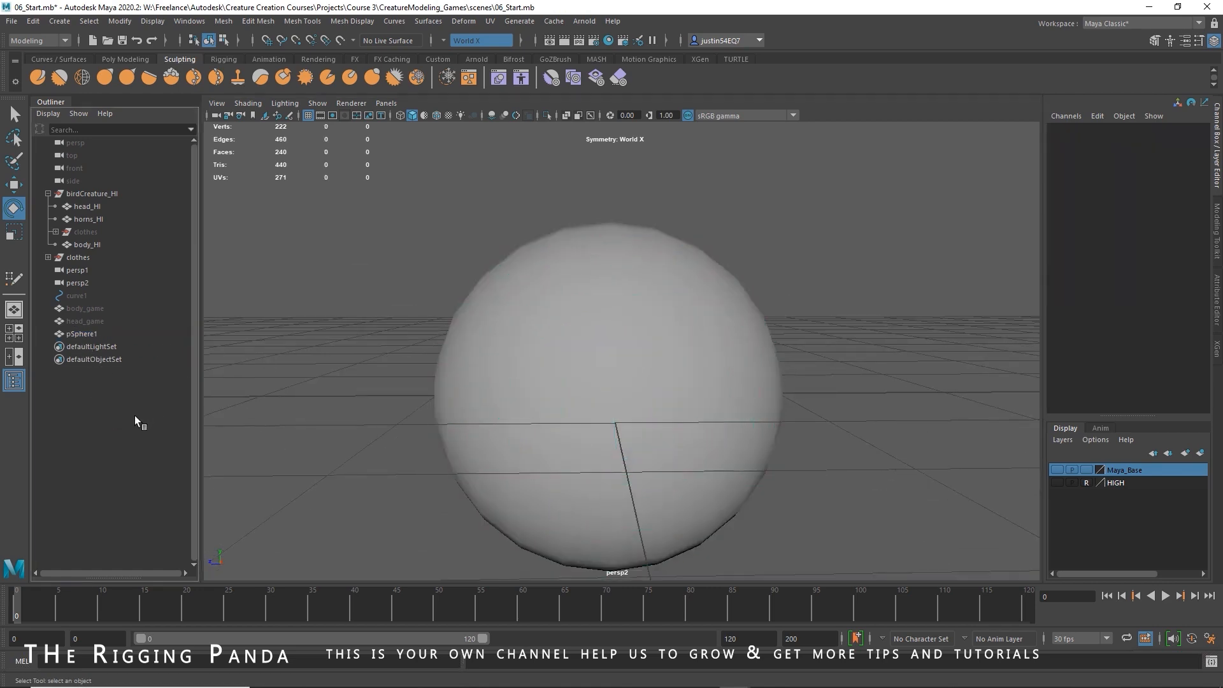
left_click(77, 334)
left_click_drag(413, 386, 513, 394, "alt")
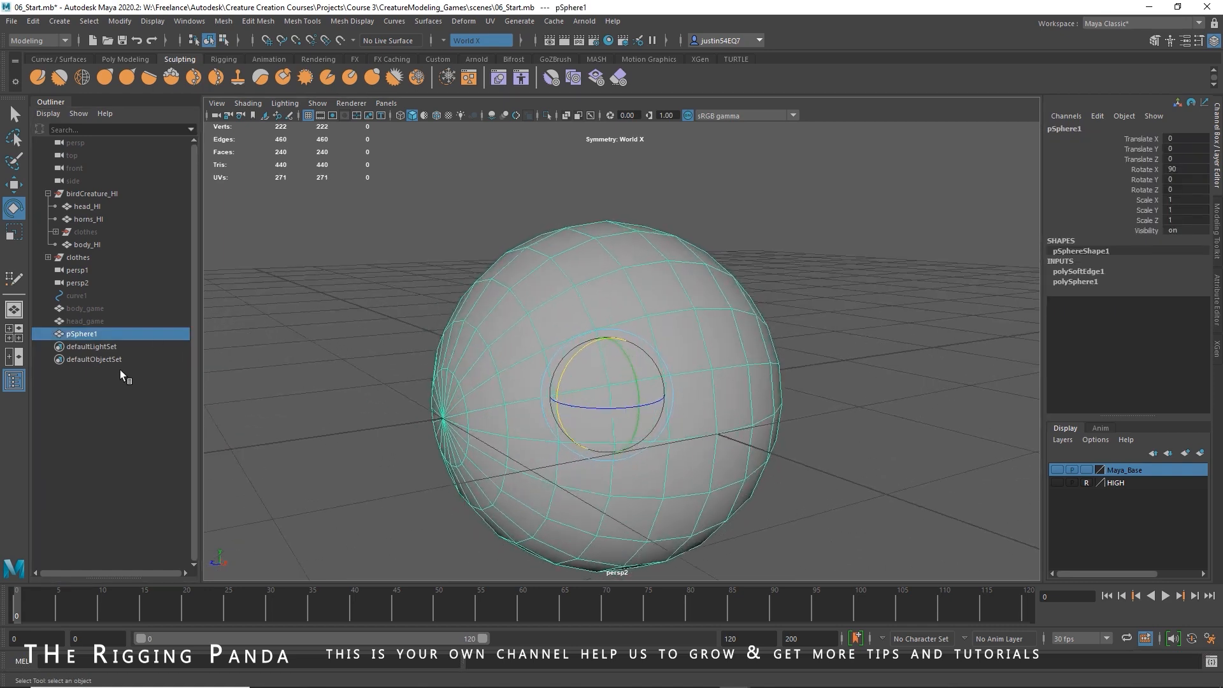
key("ctrl+d")
Scale the original sphere pSphere1 up uniformly to about 1.017 so it encloses the duplicate
left_click(82, 333)
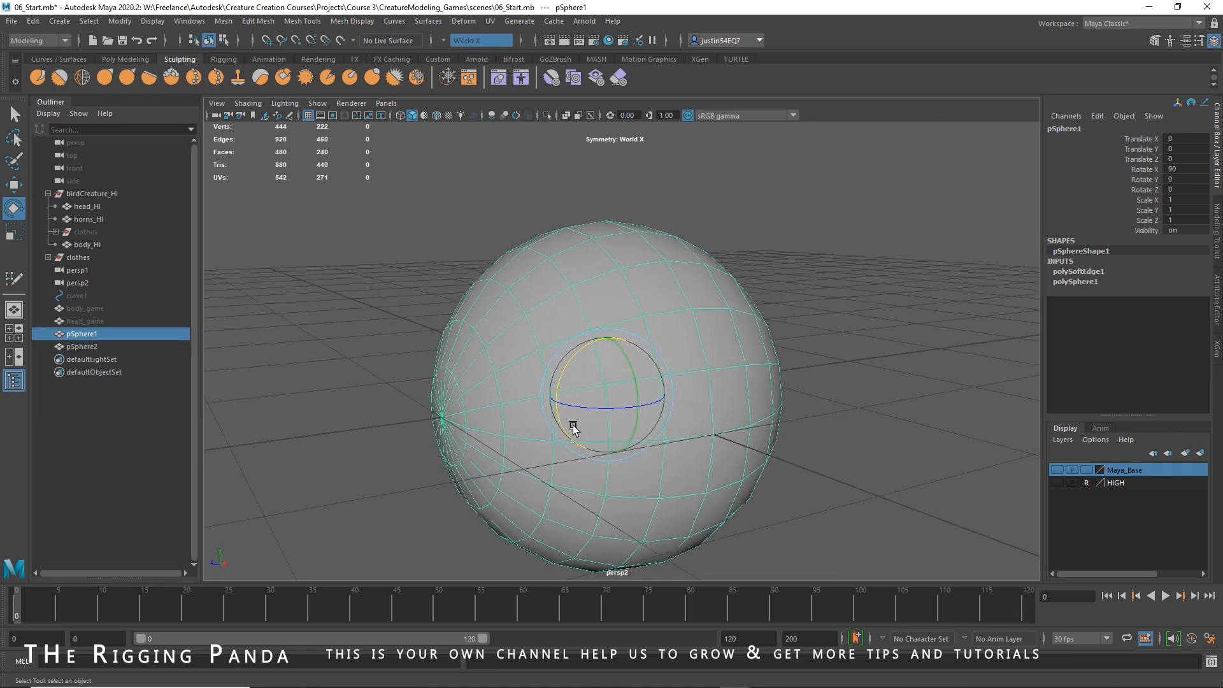
scroll(572, 428, "up", 3)
key("r")
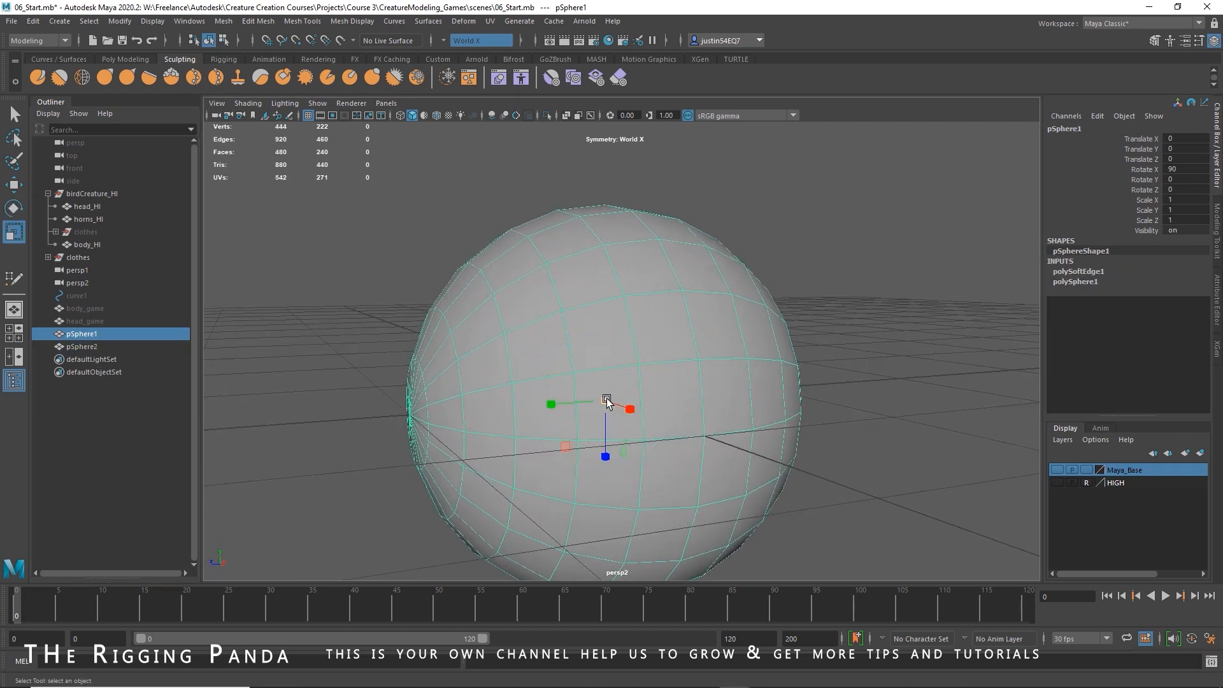
left_click_drag(606, 399, 611, 402)
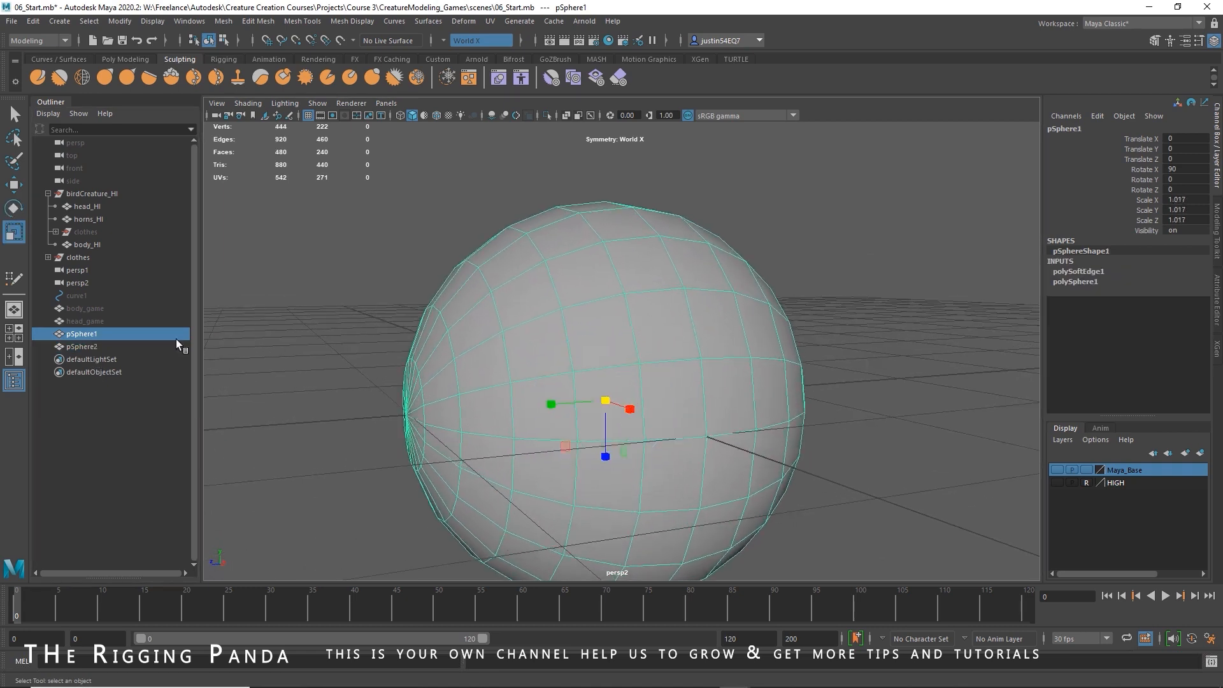
Rename the enlarged sphere eye_outer, hide it and select the remaining duplicate
double_click(90, 333)
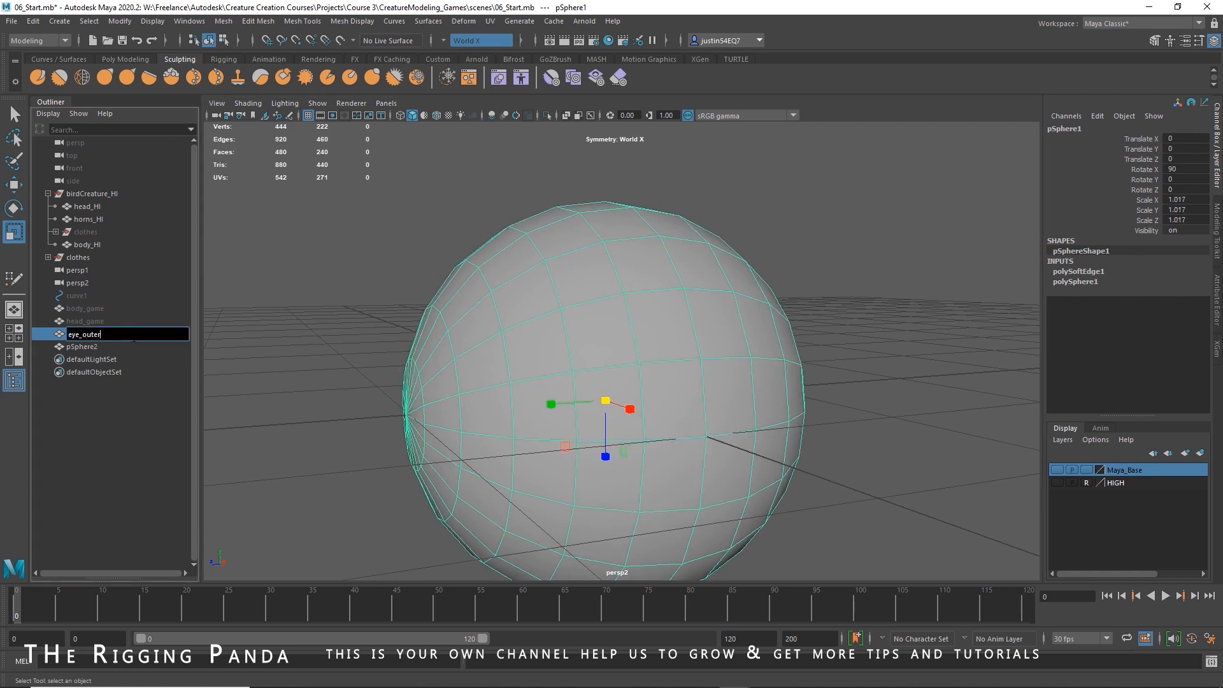
key("Return")
key("ctrl+h")
left_click(90, 346)
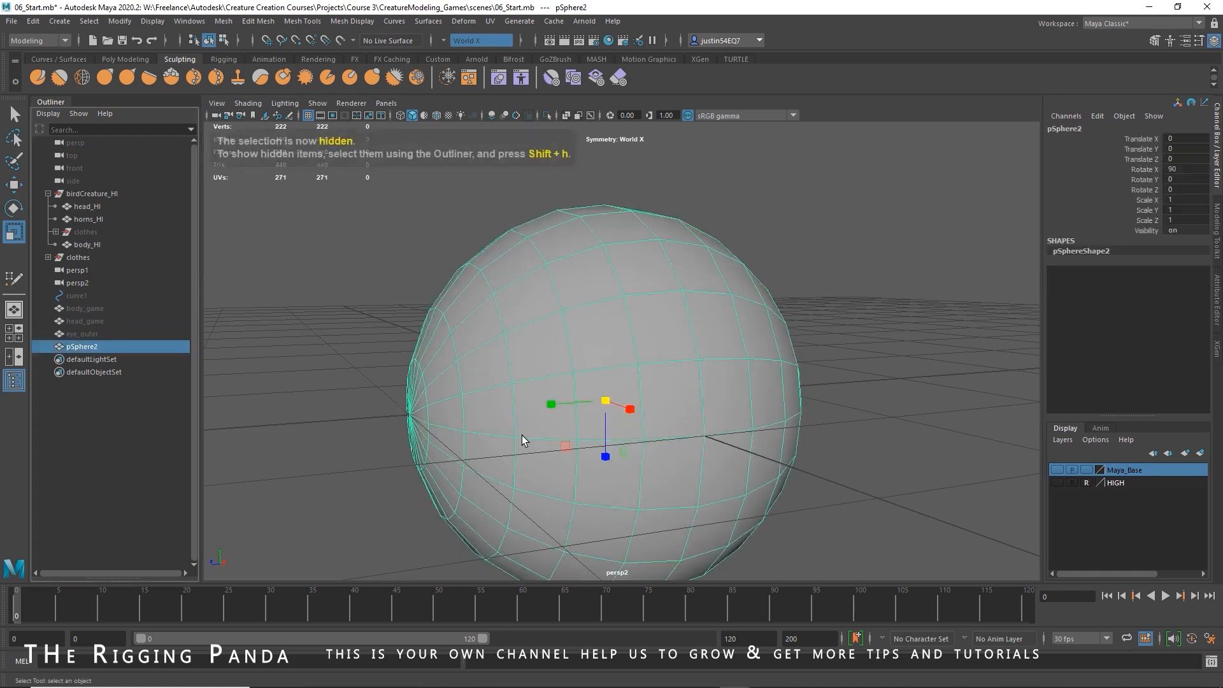
Switch pSphere2 to vertex editing in the side view and hide the cameras in that view
left_click_drag(575, 429, 545, 403, "alt")
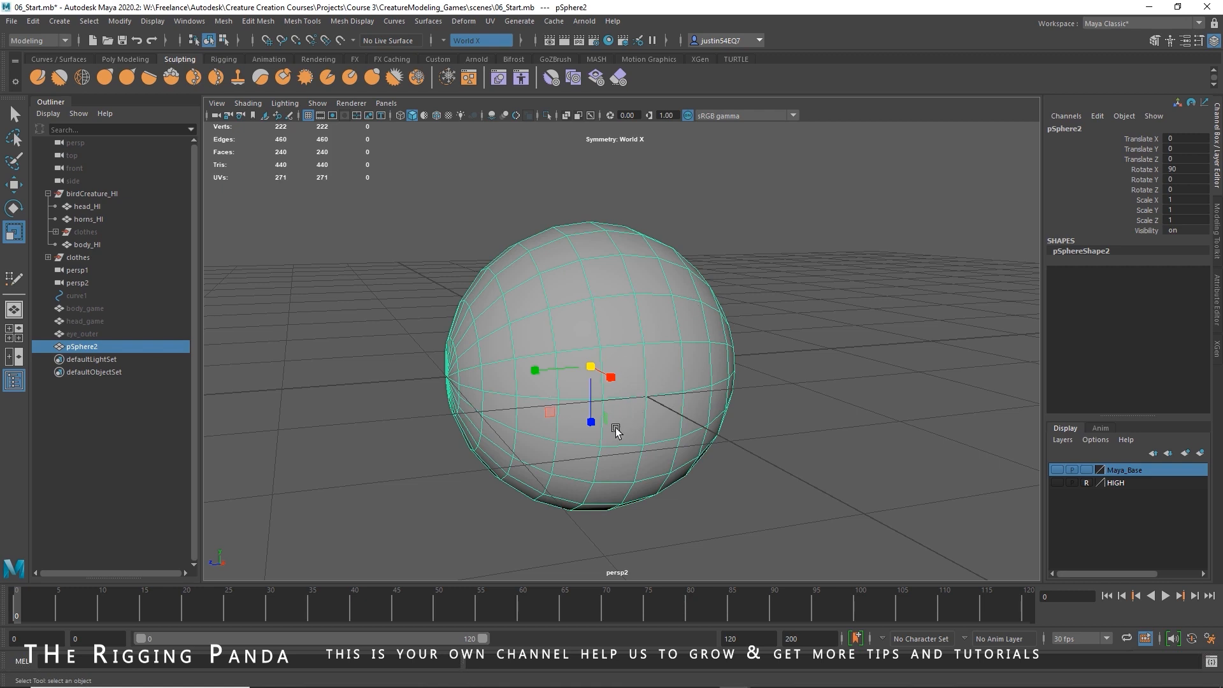
left_click_drag(565, 402, 581, 396, "alt")
left_click_drag(565, 318, 549, 348, "alt")
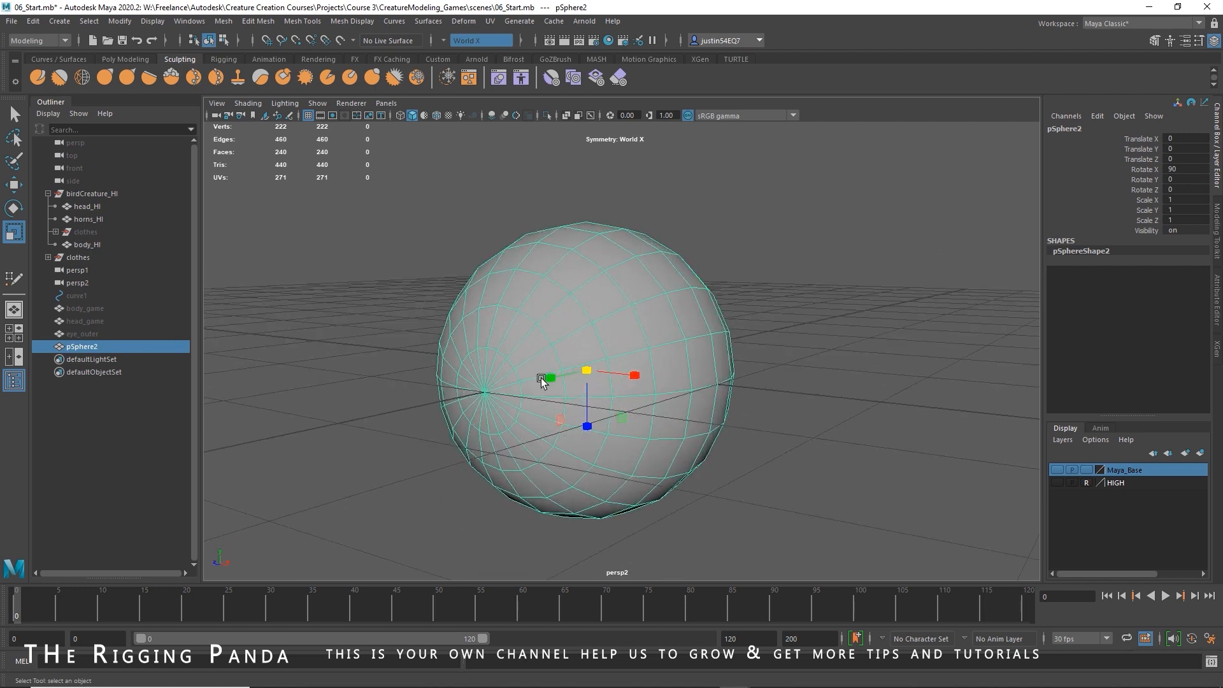
mouse_move(532, 351)
left_mouse_down("alt")
mouse_move(564, 365)
mouse_move(553, 346)
left_mouse_up("alt")
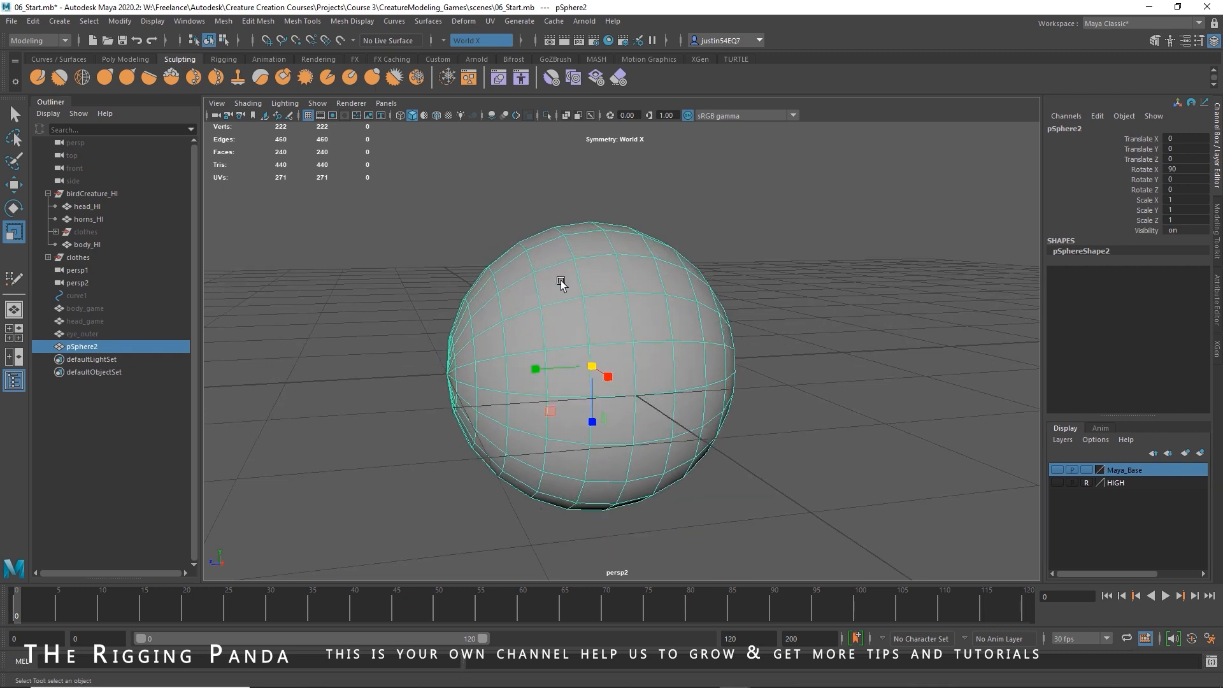
mouse_move(578, 390)
left_mouse_down("alt")
mouse_move(596, 384)
mouse_move(563, 375)
left_mouse_up("alt")
scroll(593, 383, "up", 1)
right_click_drag(563, 375, 487, 322)
key("space")
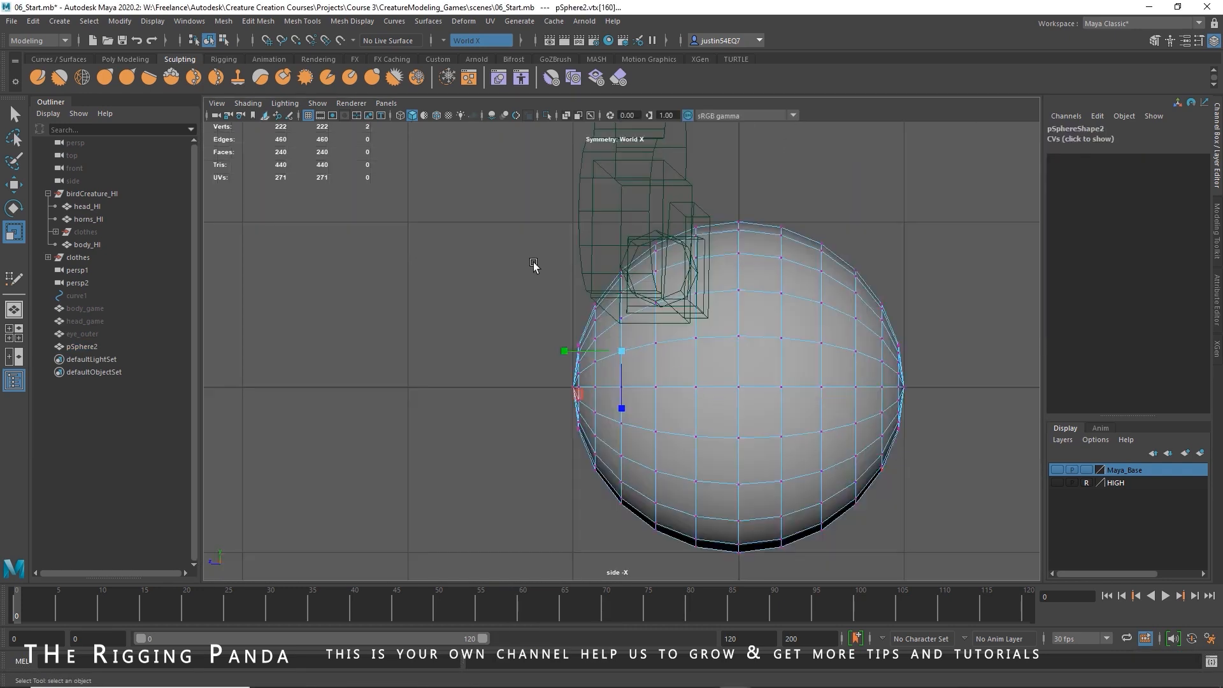
left_click(318, 102)
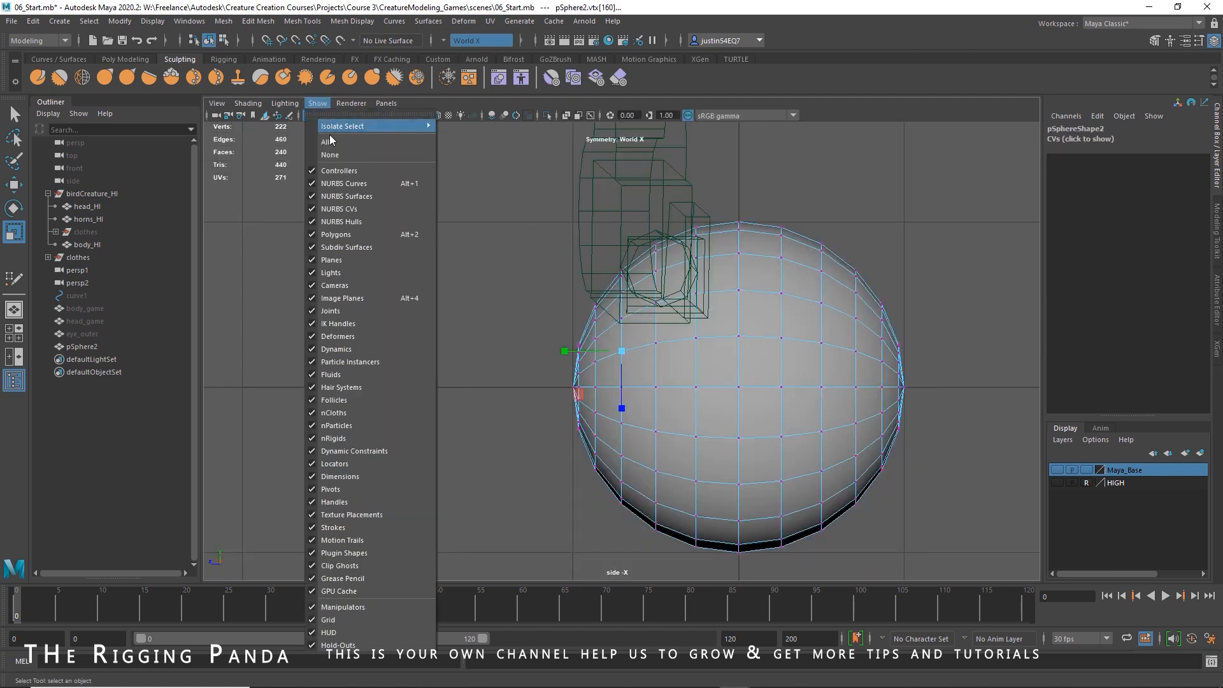
left_click(343, 248)
Move the front rows of the sphere's vertices inward along the depth axis to start flattening its front
left_click_drag(539, 191, 665, 573)
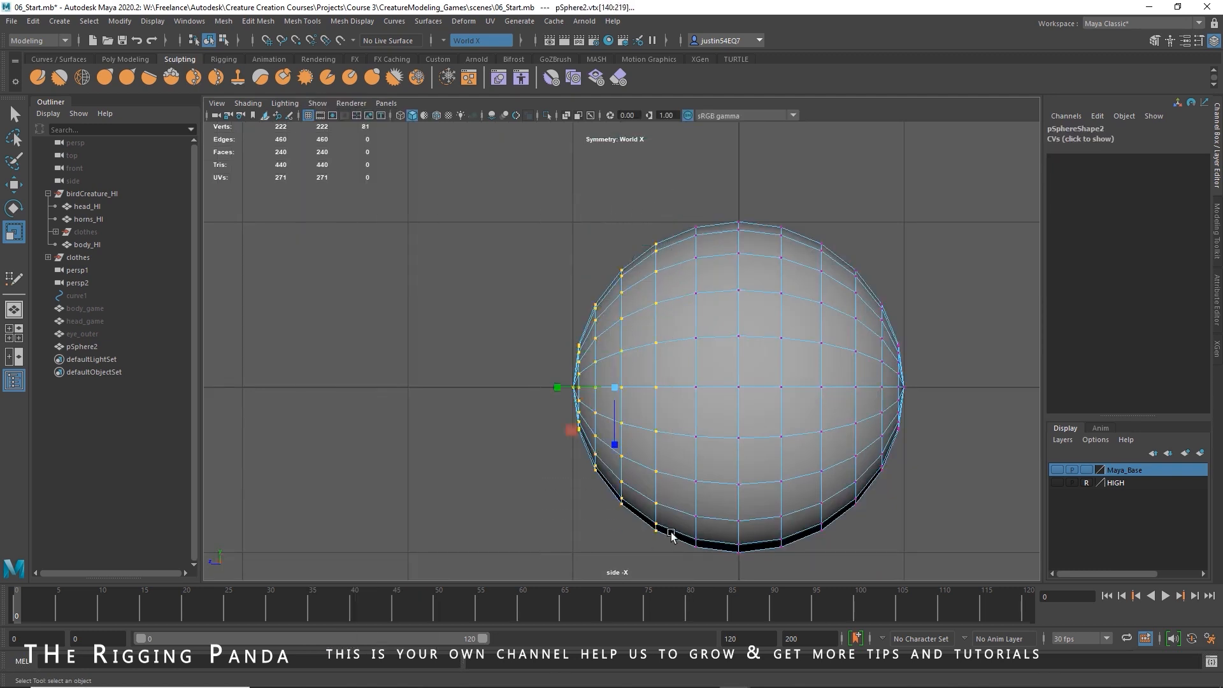
key("w")
left_click_drag(551, 389, 564, 388)
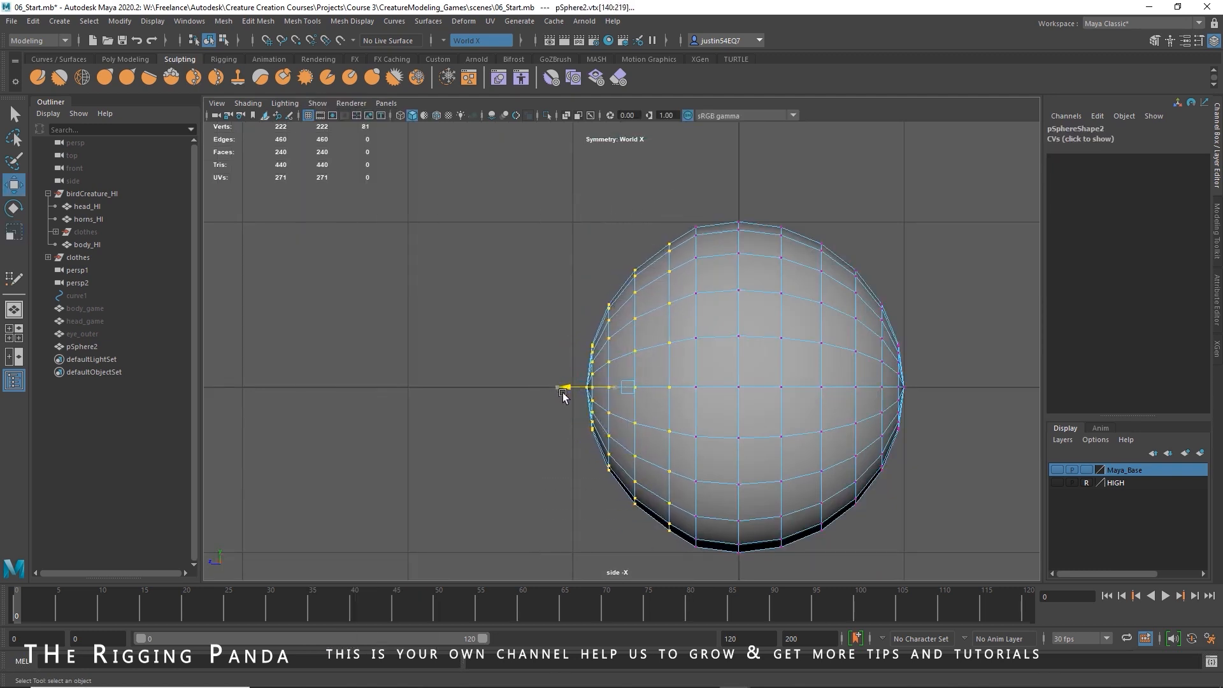
left_click_drag(648, 256, 521, 556)
left_click_drag(553, 387, 567, 386)
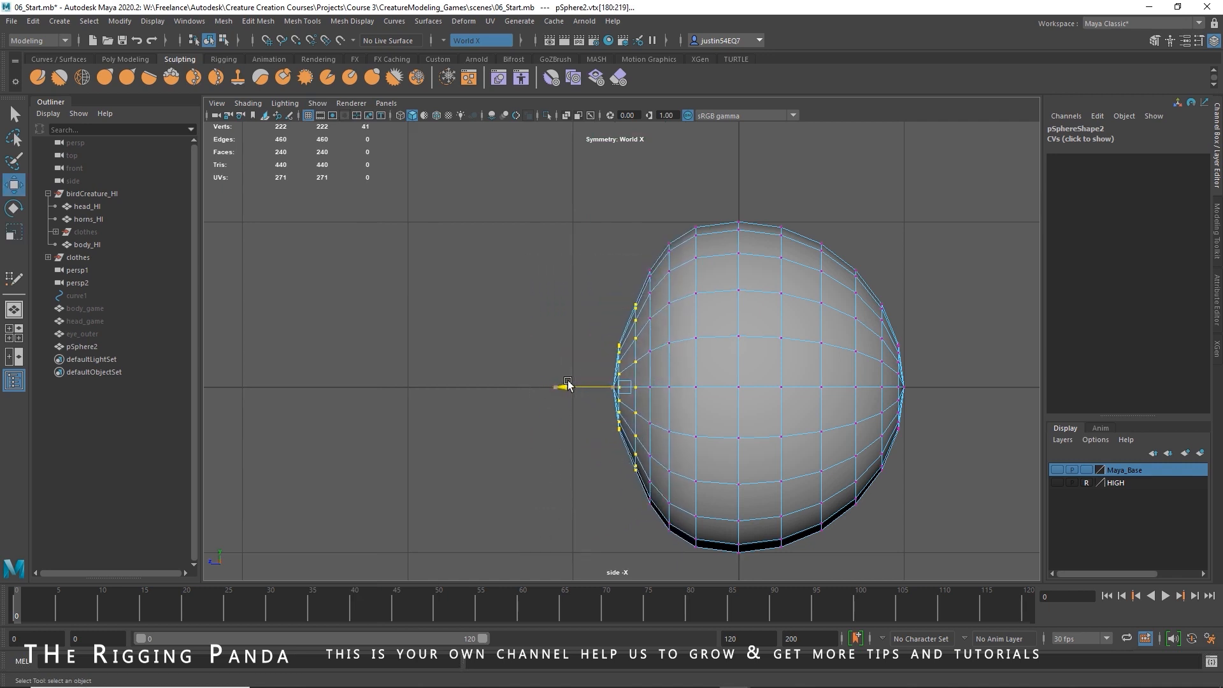
Refine the flattened front by pushing the frontmost vertices and the four front rows further inward
scroll(726, 407, "up", 3)
left_click_drag(566, 312, 626, 481)
left_click_drag(570, 397, 580, 396)
left_click_drag(682, 203, 548, 543)
scroll(664, 438, "down", 3)
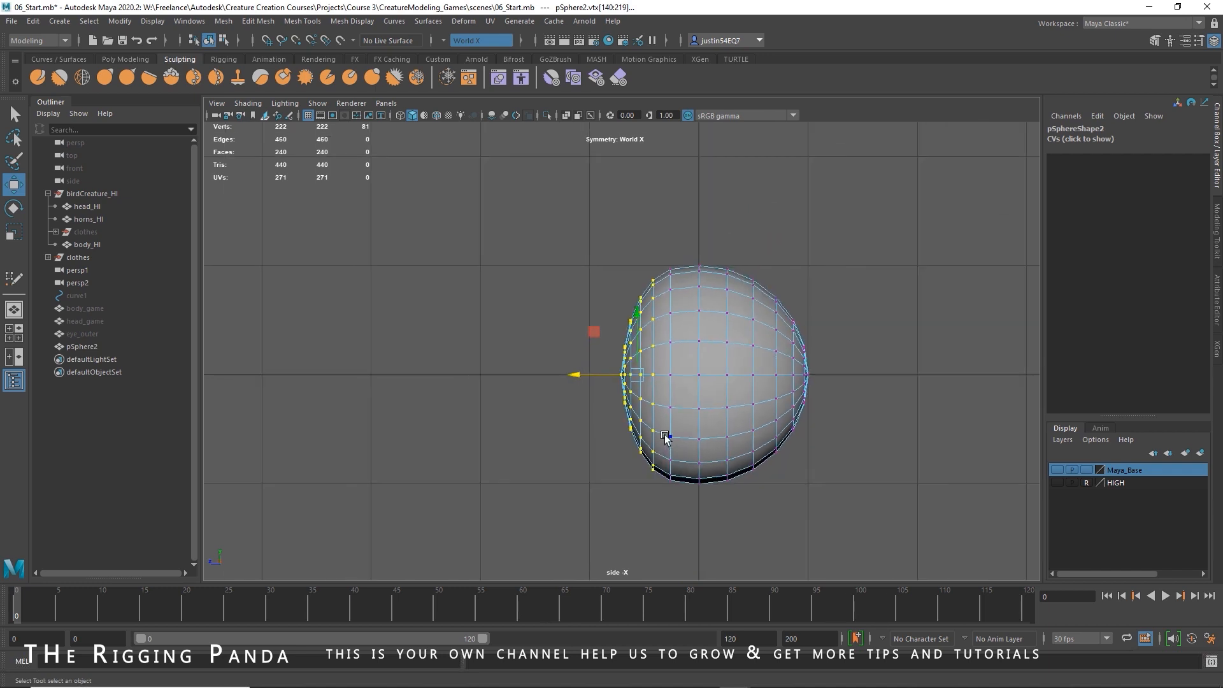
scroll(664, 438, "up", 3)
left_click_drag(594, 403, 615, 405)
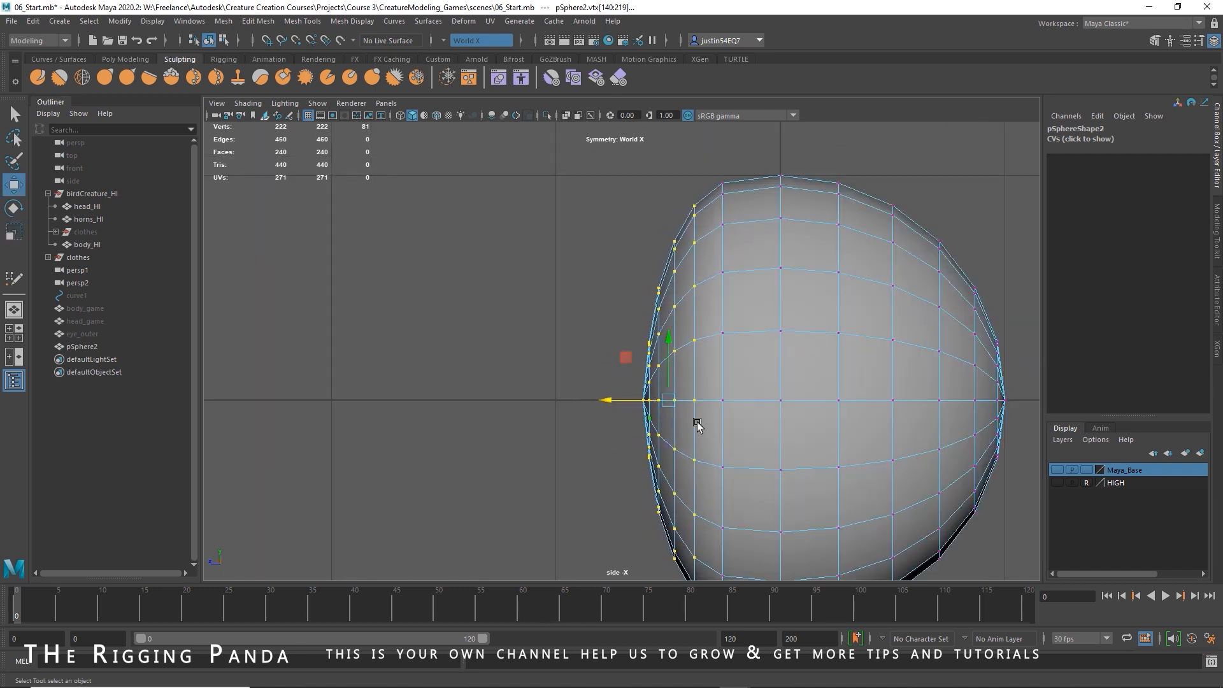
Turn symmetry off and scale up the faces around the sphere's front pole into a wider pupil disc
left_click(719, 421)
key("space")
key("space")
left_click_drag(494, 365, 659, 395, "alt")
scroll(659, 395, "up", 2)
right_click_drag(547, 355, 550, 362)
mouse_move(587, 381)
left_mouse_down("alt")
mouse_move(608, 413)
mouse_move(514, 411)
left_mouse_up("alt")
left_click_drag(540, 220, 971, 555, "ctrl")
left_click_drag(971, 555, 668, 460, "alt")
key("r")
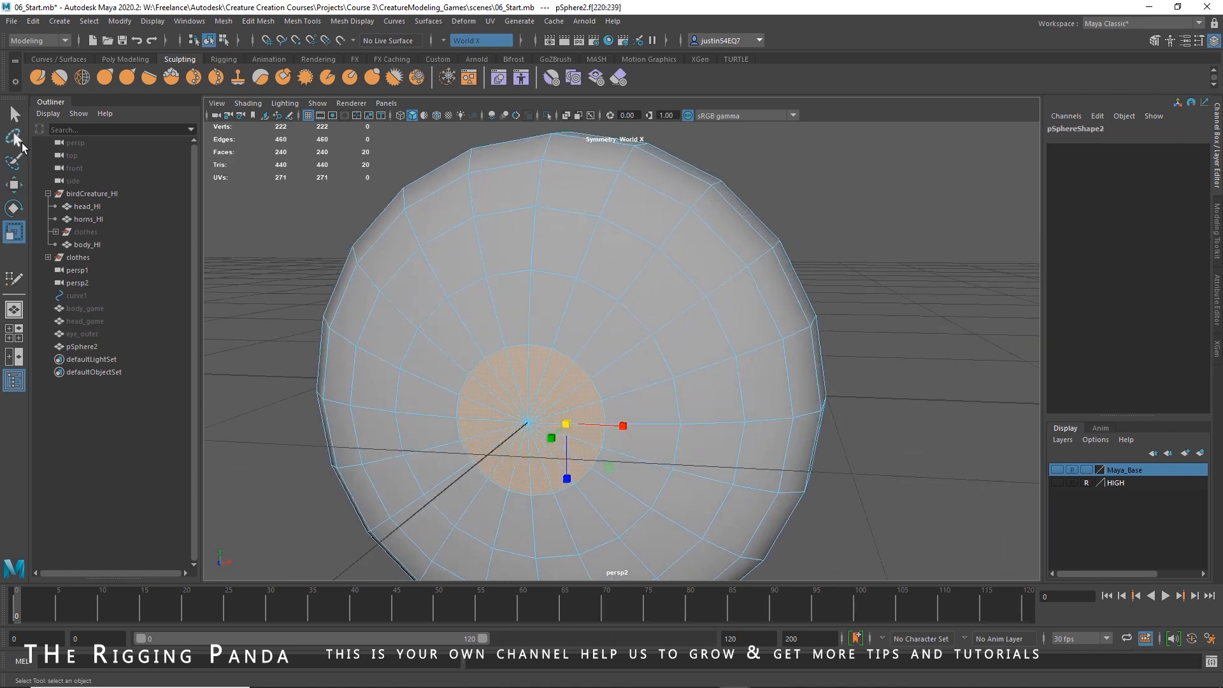
double_click(18, 233)
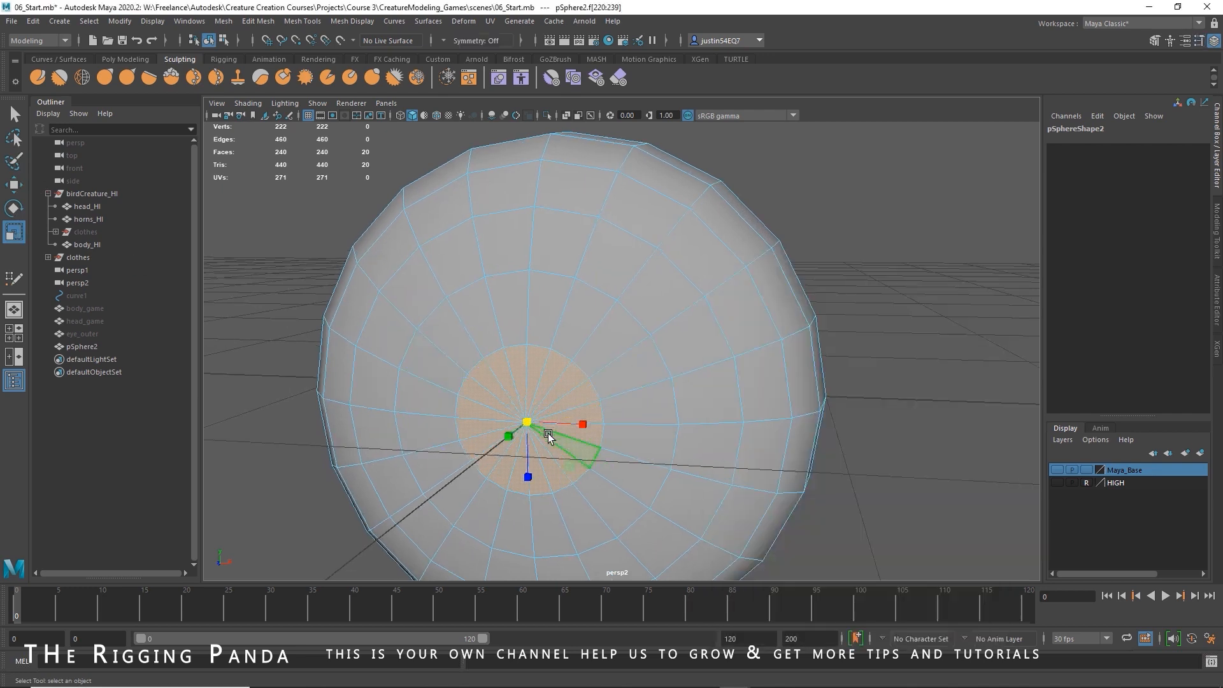
left_click_drag(535, 423, 568, 433)
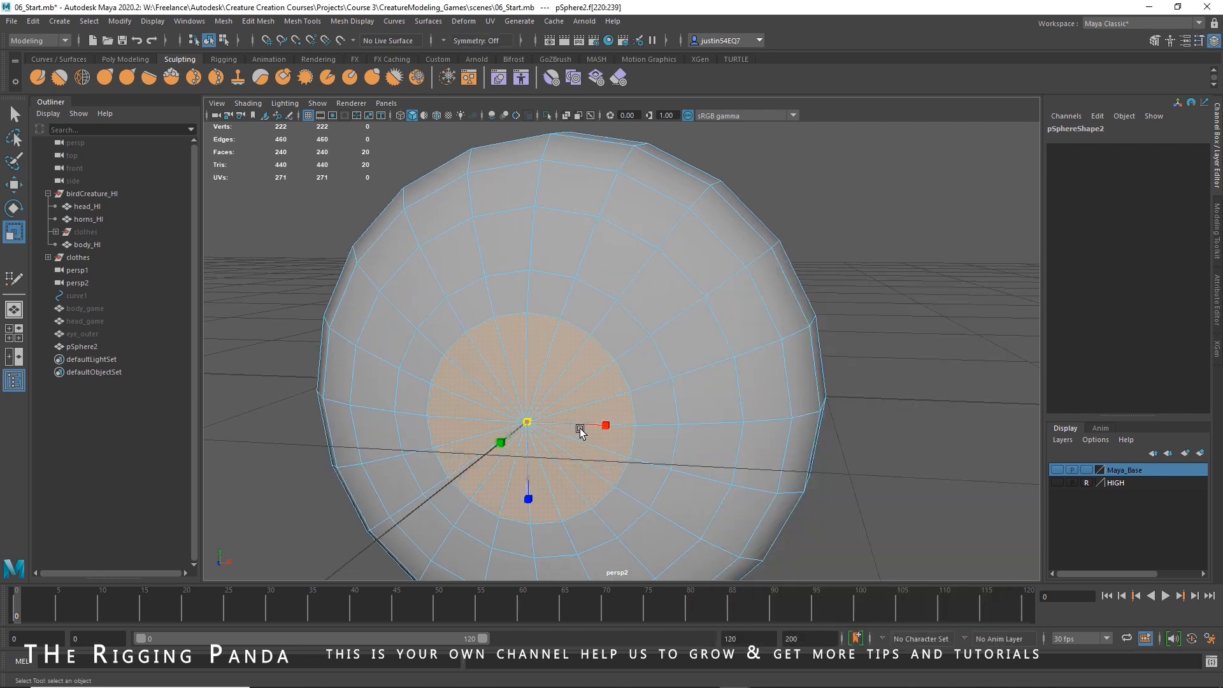
Adjust the size of the pupil disc faces and push them slightly back into the eyeball
right_click_drag(579, 428, 516, 409, "alt")
left_click_drag(516, 410, 529, 414, "alt")
right_click_drag(676, 445, 704, 447, "alt")
left_click_drag(537, 395, 605, 442)
key("w")
left_click_drag(467, 433, 457, 419)
left_click_drag(555, 425, 612, 434, "alt")
right_click_drag(613, 434, 647, 381, "alt")
left_click_drag(647, 381, 573, 423, "alt")
key("r")
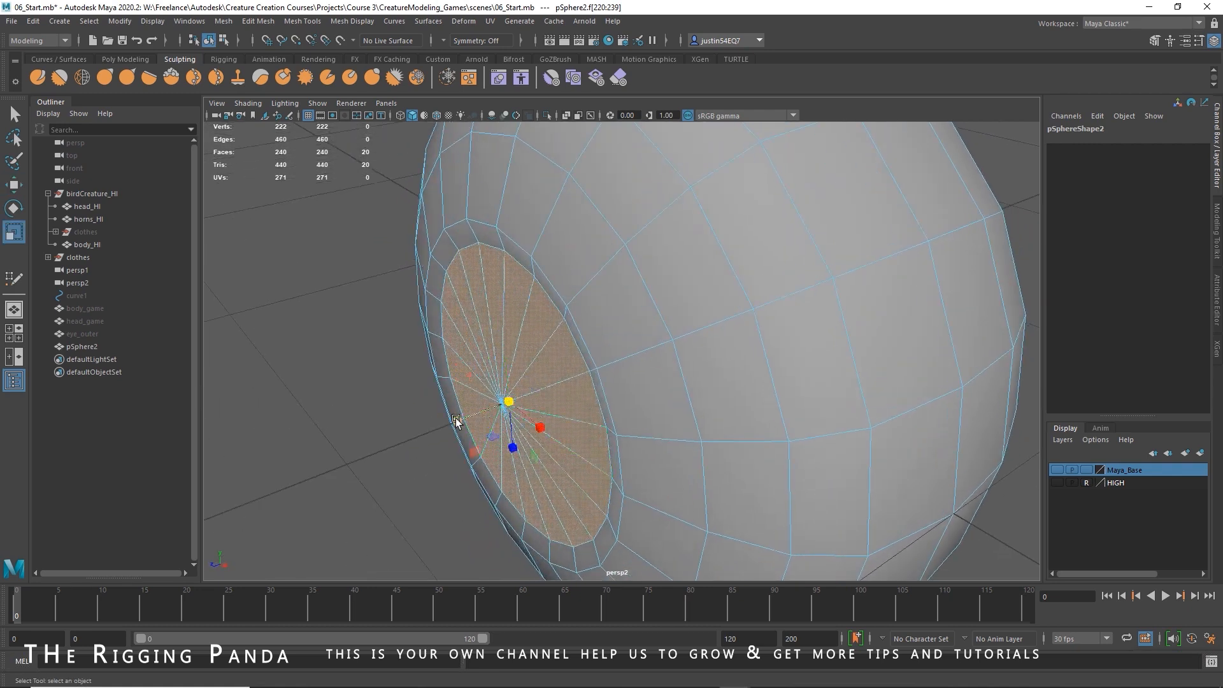
Extract the pupil disc faces into a separate mesh and select that mesh
key("q")
left_click_drag(535, 418, 577, 386, "alt")
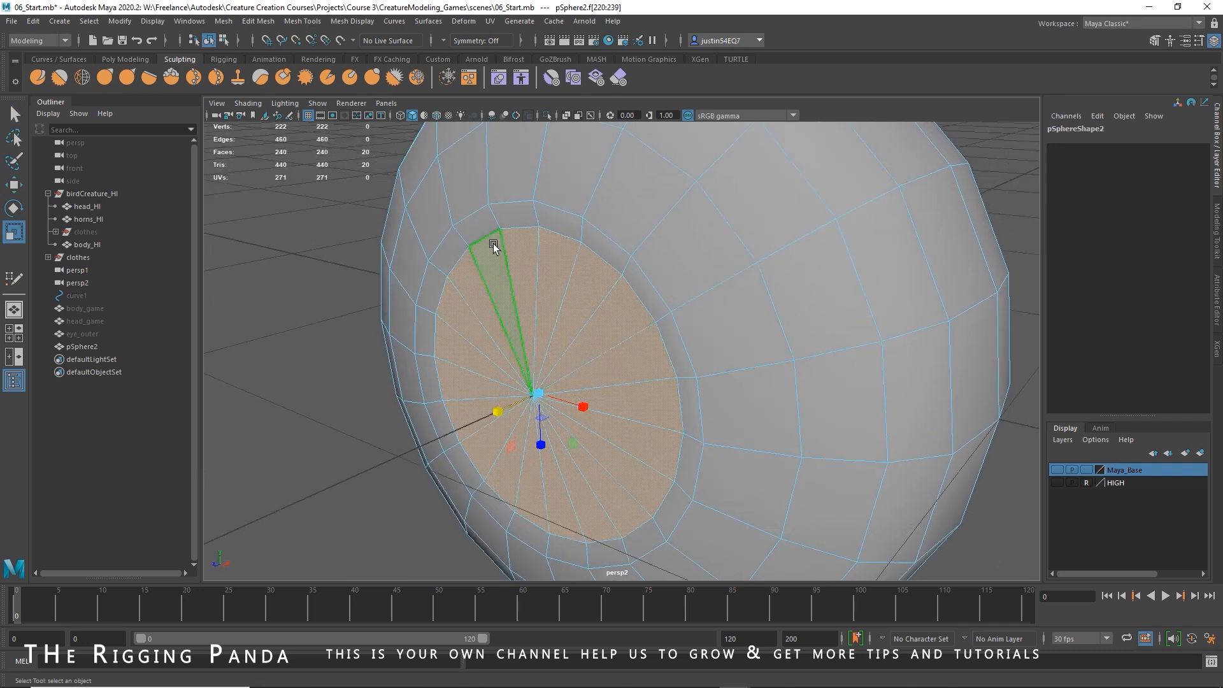
left_click(257, 23)
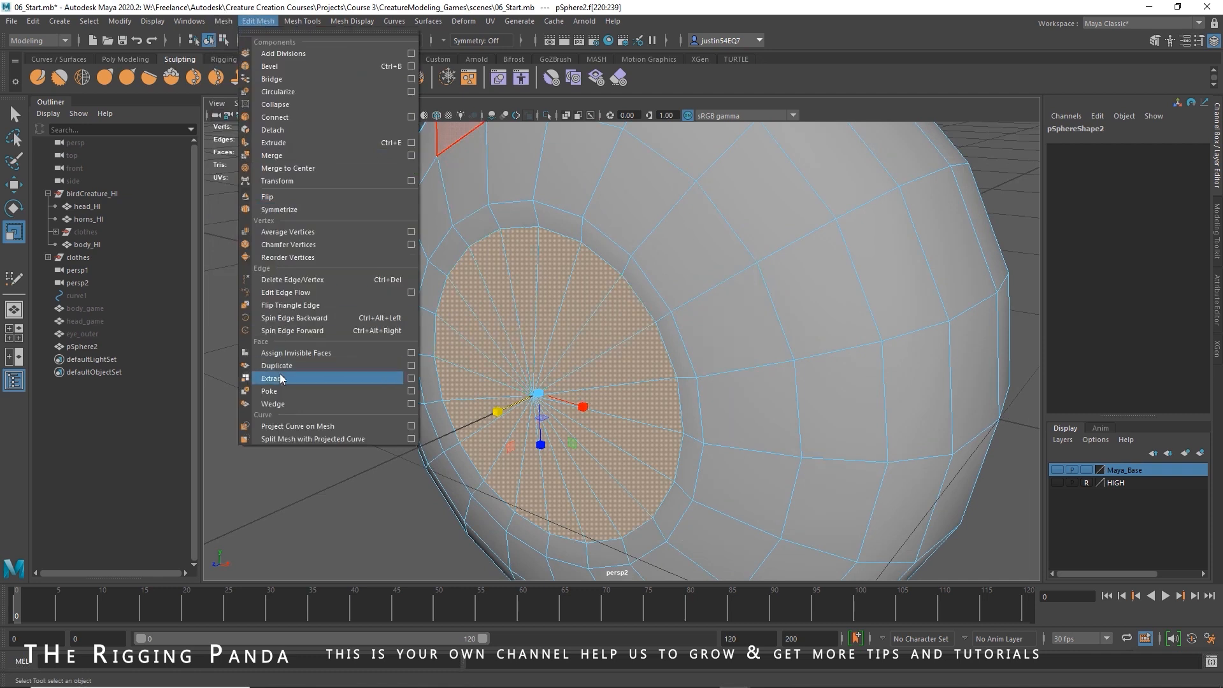
left_click(280, 377)
left_click(531, 350)
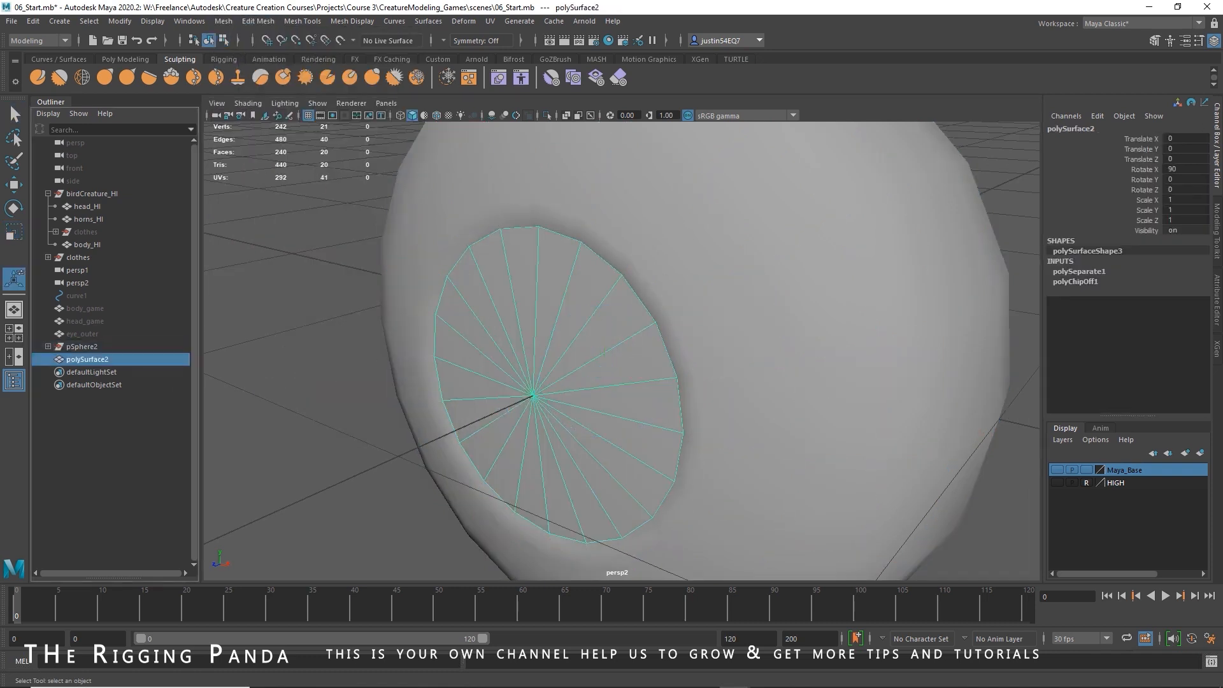
Center the pivot of the extracted pupil disc and scale the disc along its depth axis
left_click(123, 21)
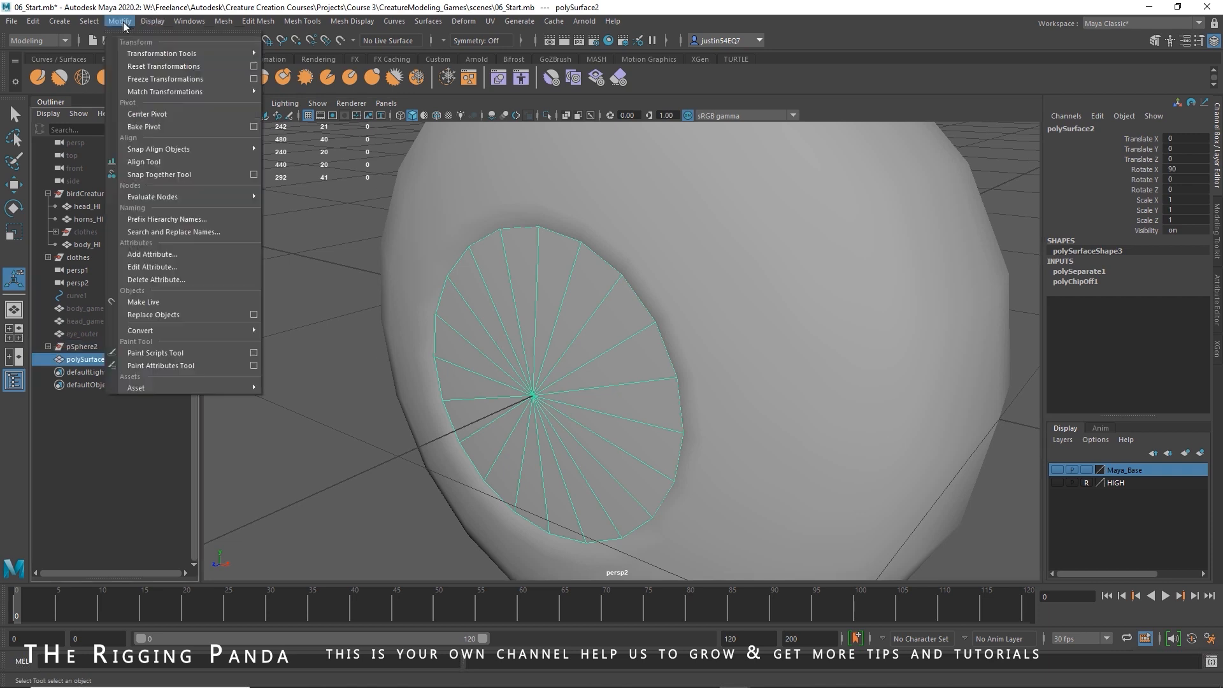
left_click(143, 114)
left_click_drag(657, 418, 625, 418, "alt")
key("e")
key("r")
left_click_drag(558, 398, 532, 389, "alt")
left_click_drag(438, 380, 451, 374)
Fine-tune the pupil disc's depth in the side and perspective views so it sits inside the eyeball opening
key("space")
key("space")
right_click_drag(669, 457, 1139, 503, "alt")
left_click_drag(650, 476, 707, 479)
key("space")
key("space")
key("w")
left_click_drag(419, 412, 558, 400)
Unparent polySurface1 from pSphere2 and delete the construction history of polySurface1, polySurface2 and eye_outer
key("r")
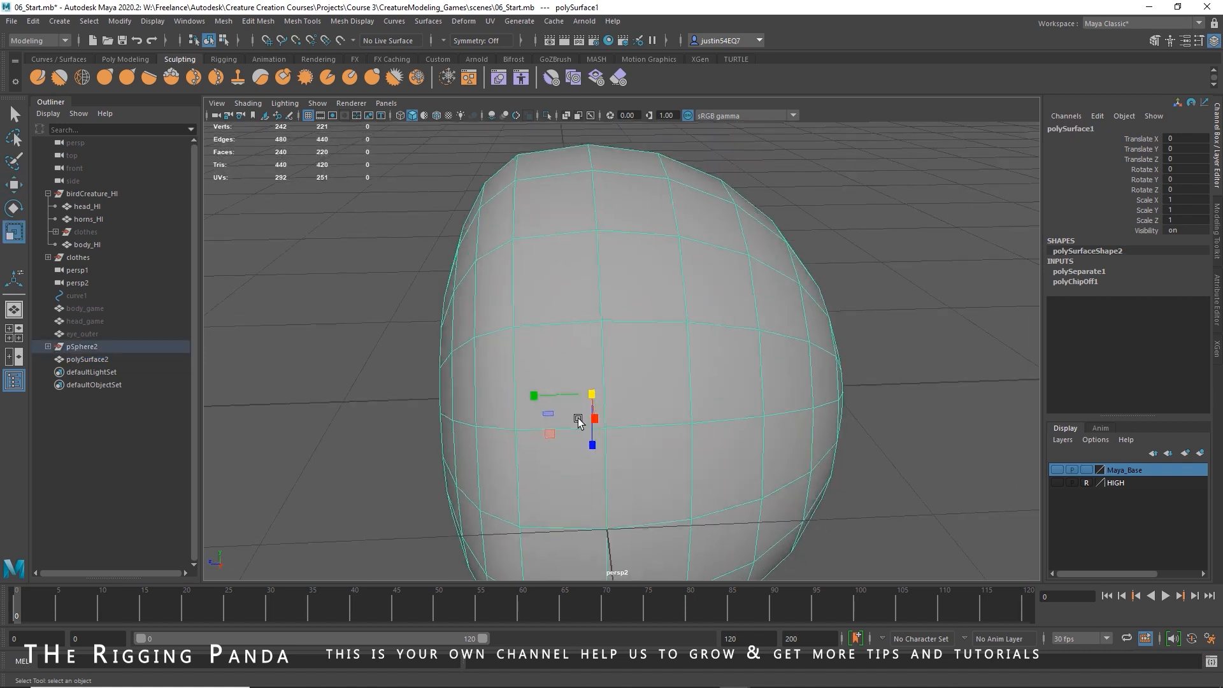
left_click_drag(578, 418, 603, 412, "alt")
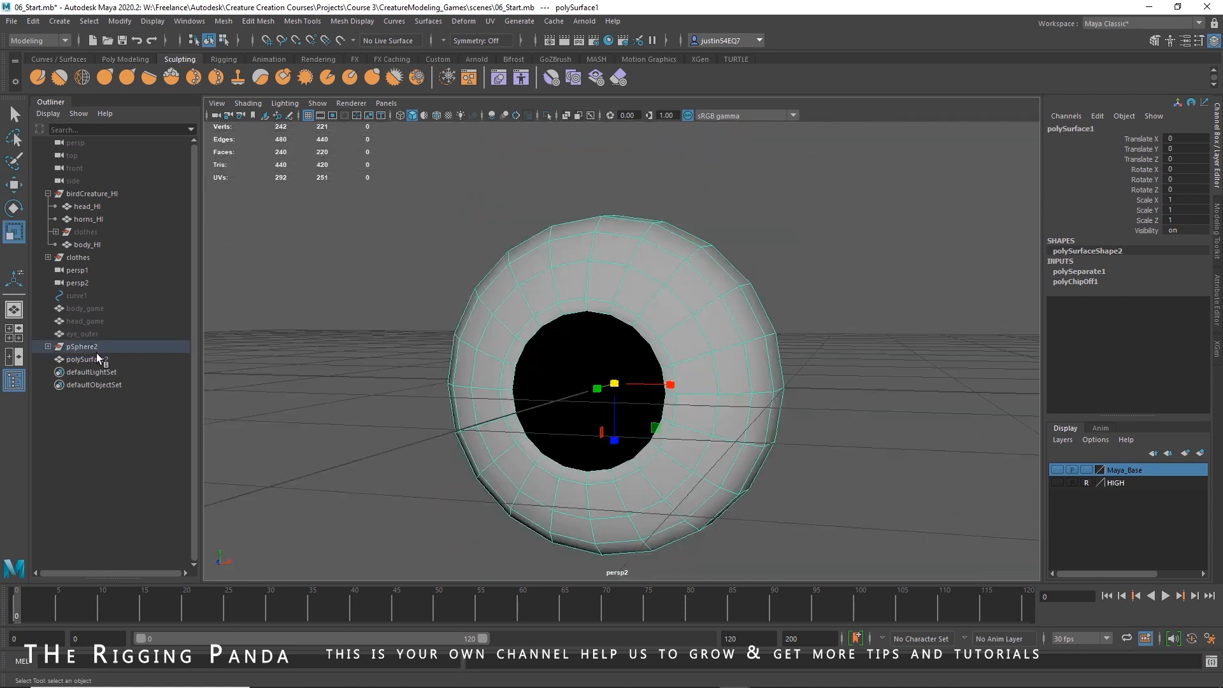
key("shift+p")
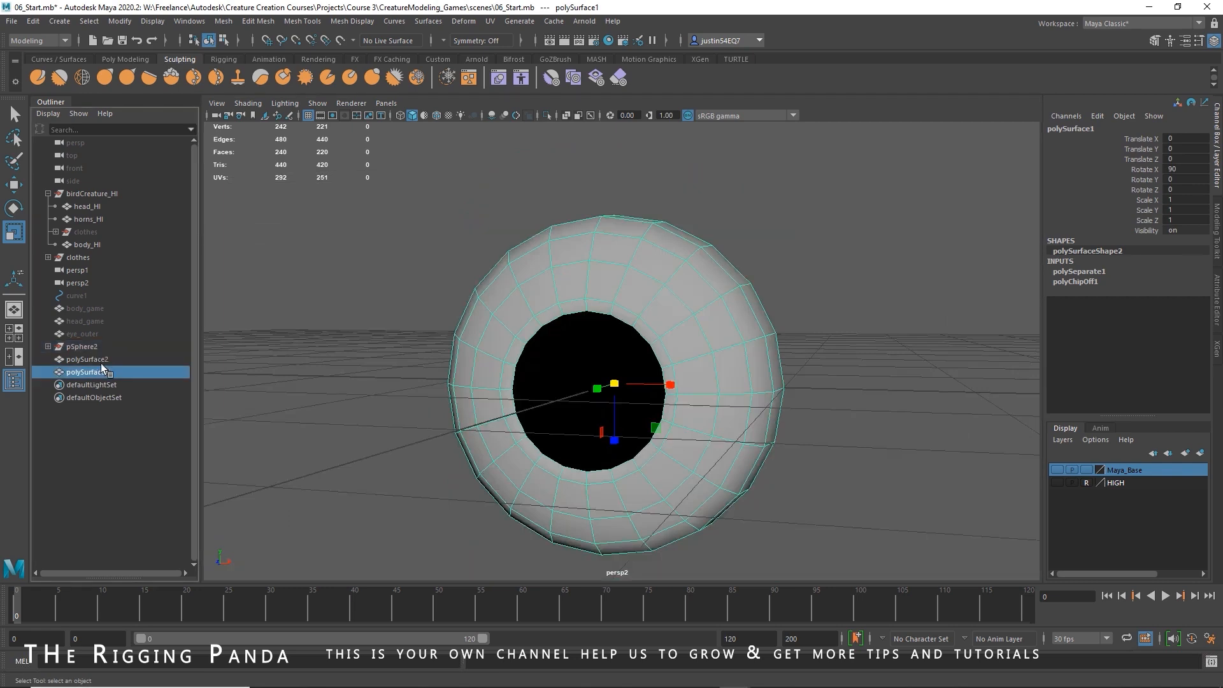
left_click(100, 360, "ctrl")
left_click(89, 334, "ctrl")
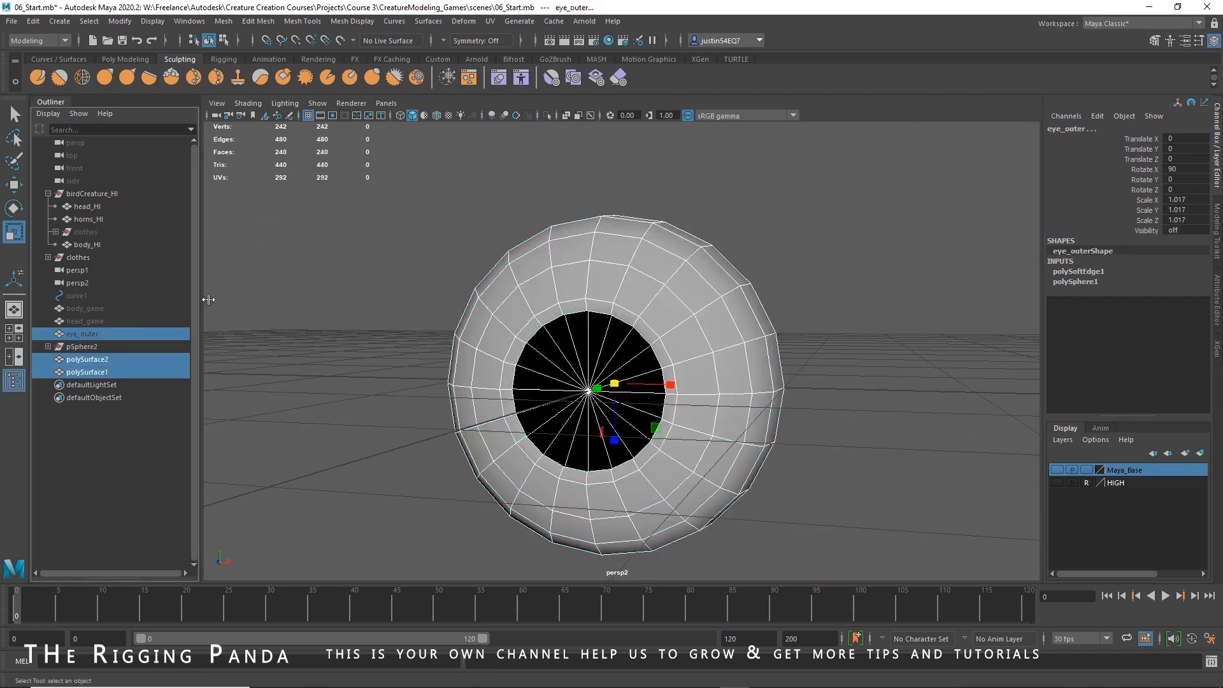
left_click(34, 21)
mouse_move(127, 169)
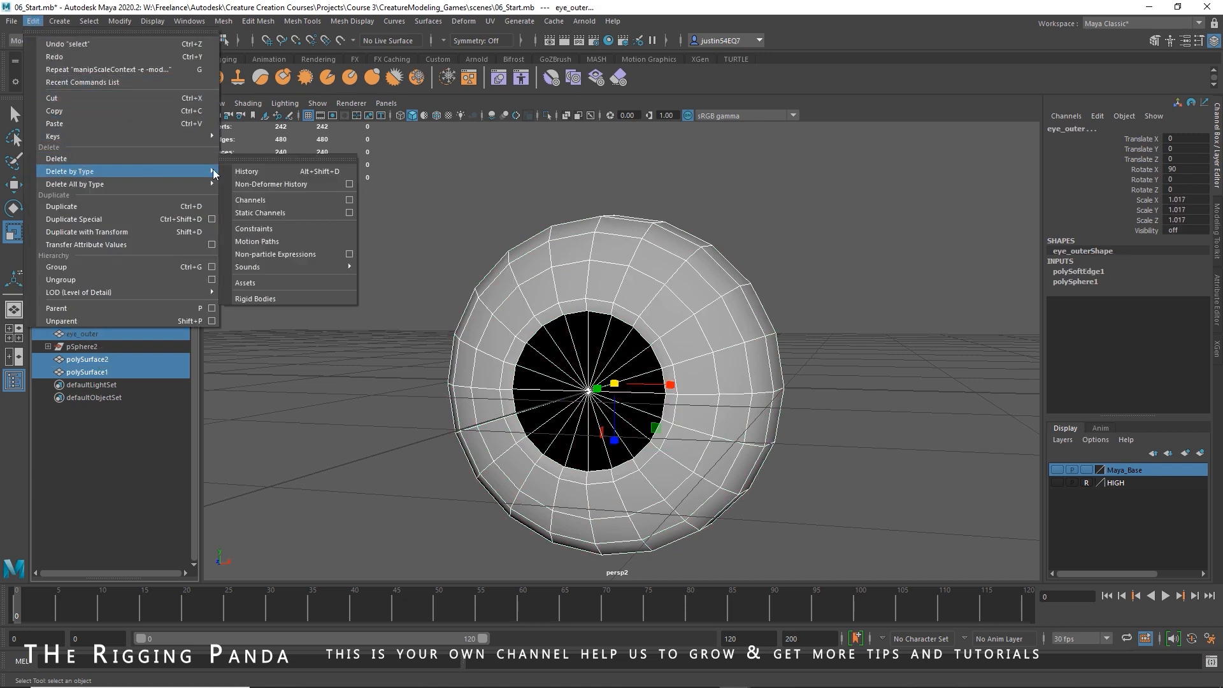
left_click(268, 175)
Group the three eye meshes and rename the group eyeGRP
key("ctrl+g")
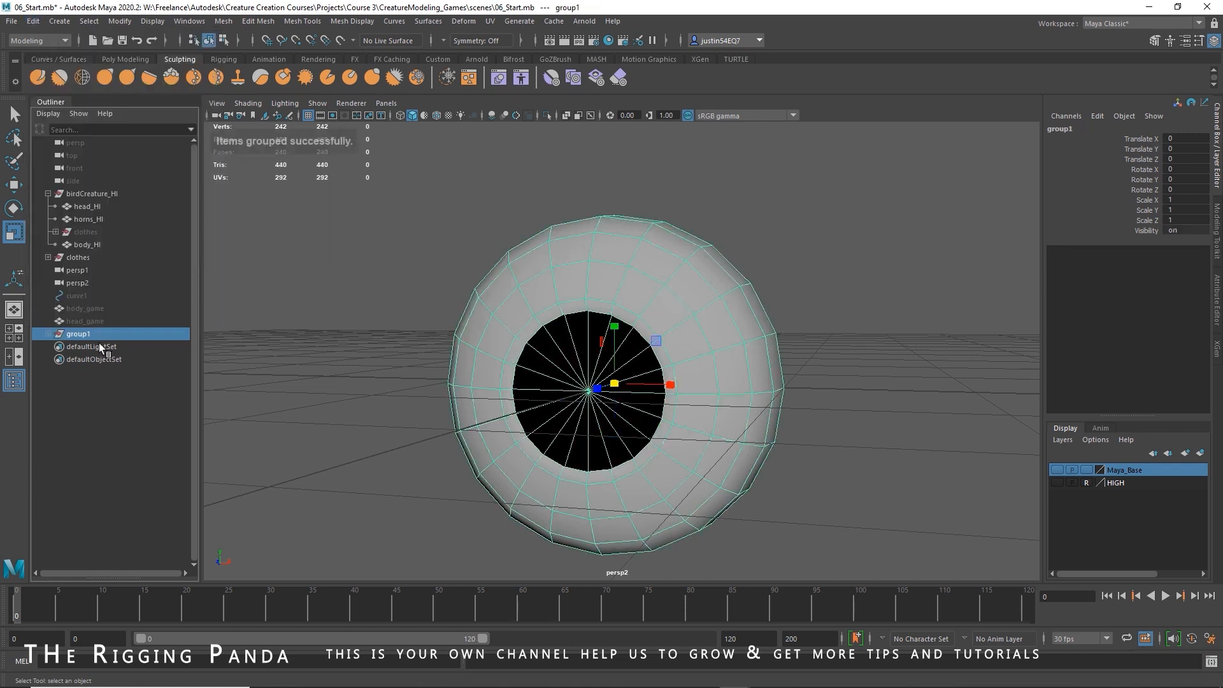
double_click(66, 335)
type("eyeGRP")
key("Return")
Rename polySurface1 to eye_inner and polySurface2 to eye_pupil inside eyeGRP
left_click(48, 334)
double_click(88, 347)
type("eye_inn")
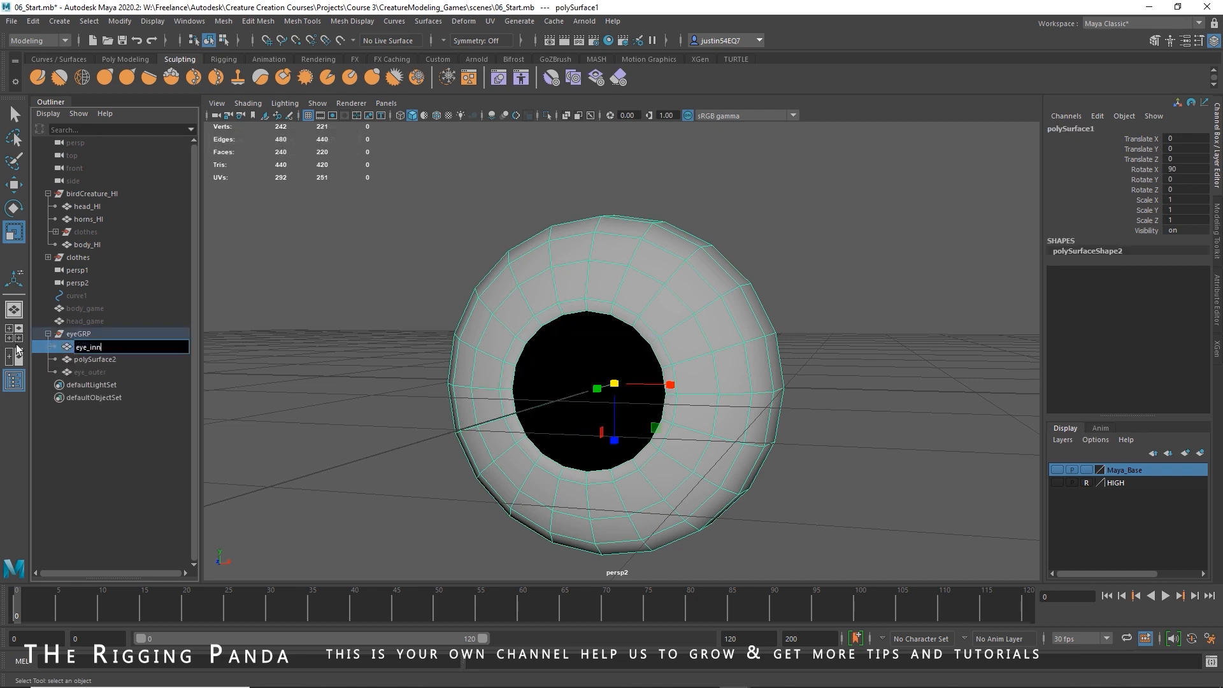
type("er")
key("Return")
double_click(101, 359)
type("eye_pupil")
left_click(141, 372)
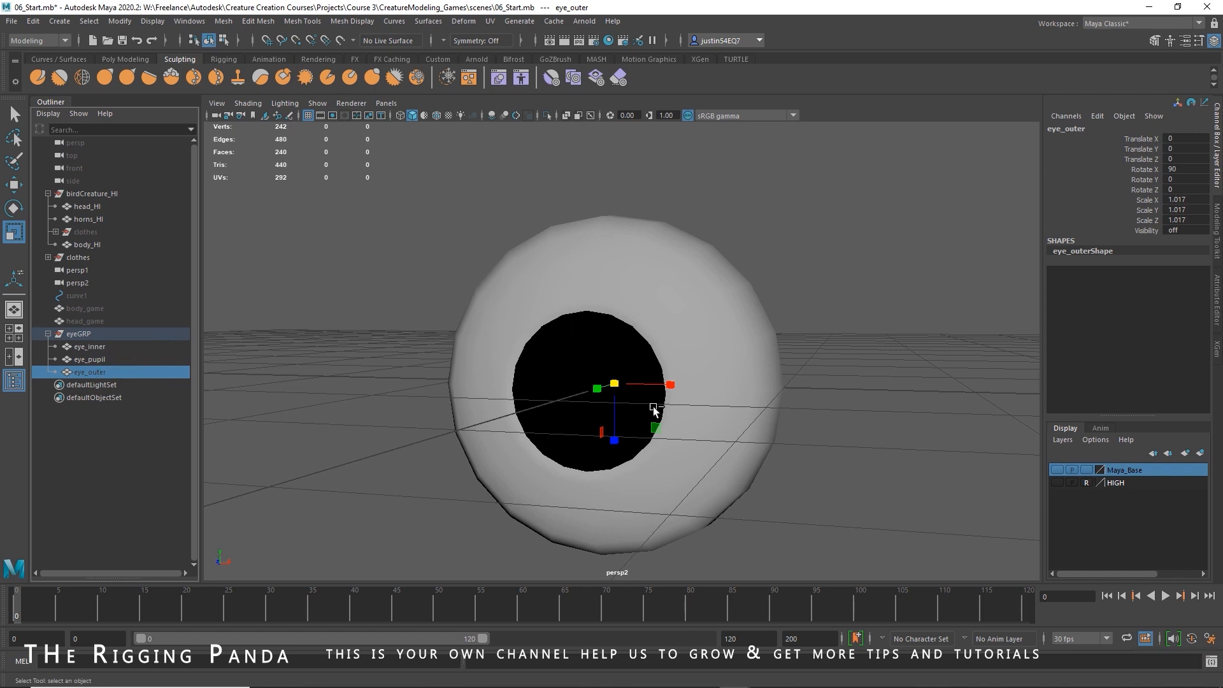
Unhide the body_game and head_game meshes
left_click(61, 334)
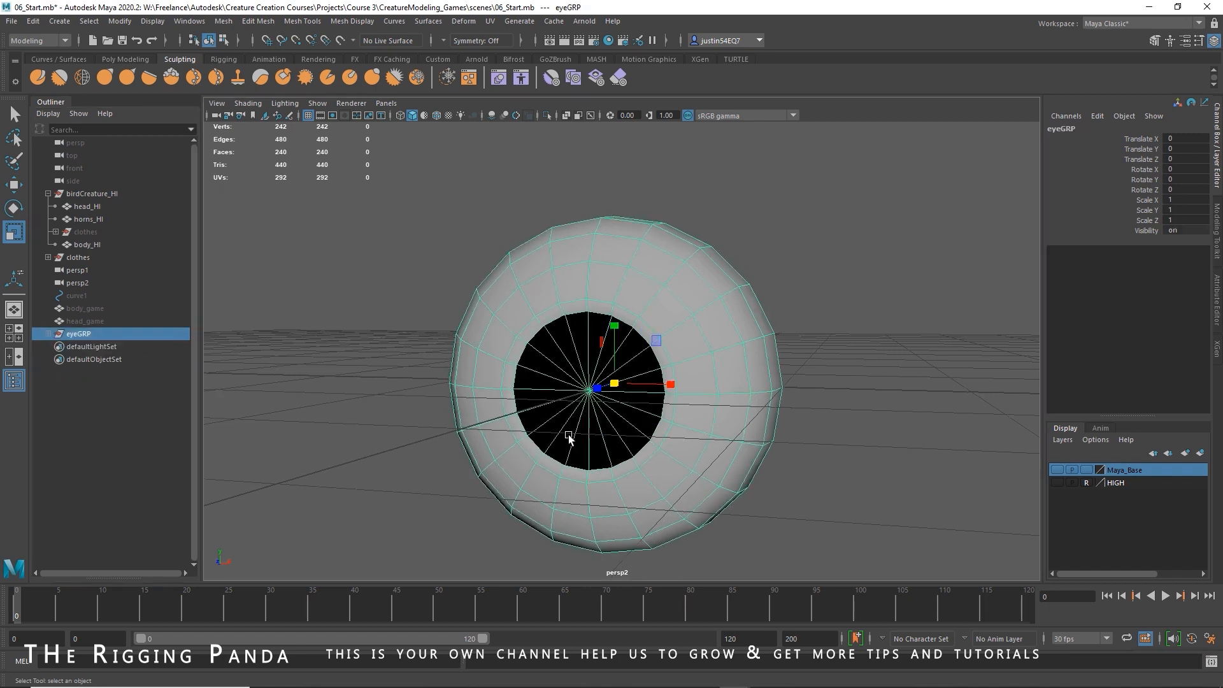
key("f")
left_click_drag(570, 426, 493, 420, "alt")
right_click_drag(483, 404, 388, 382, "alt")
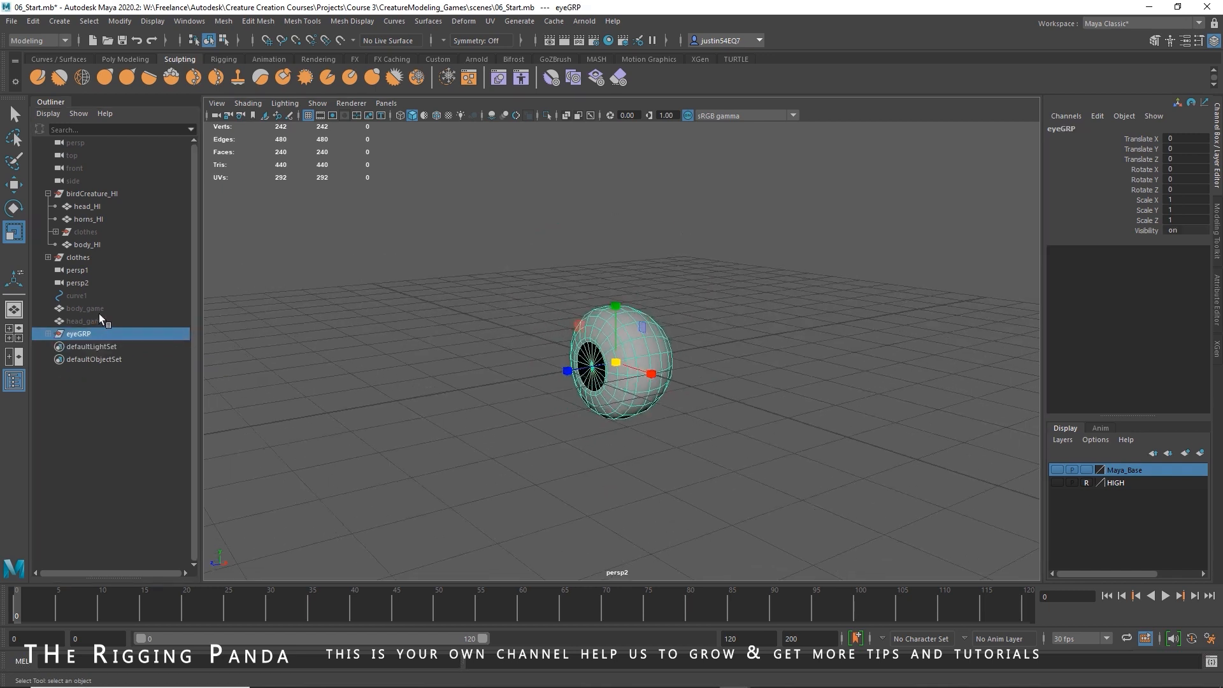
left_click(98, 308)
left_click(94, 321, "shift")
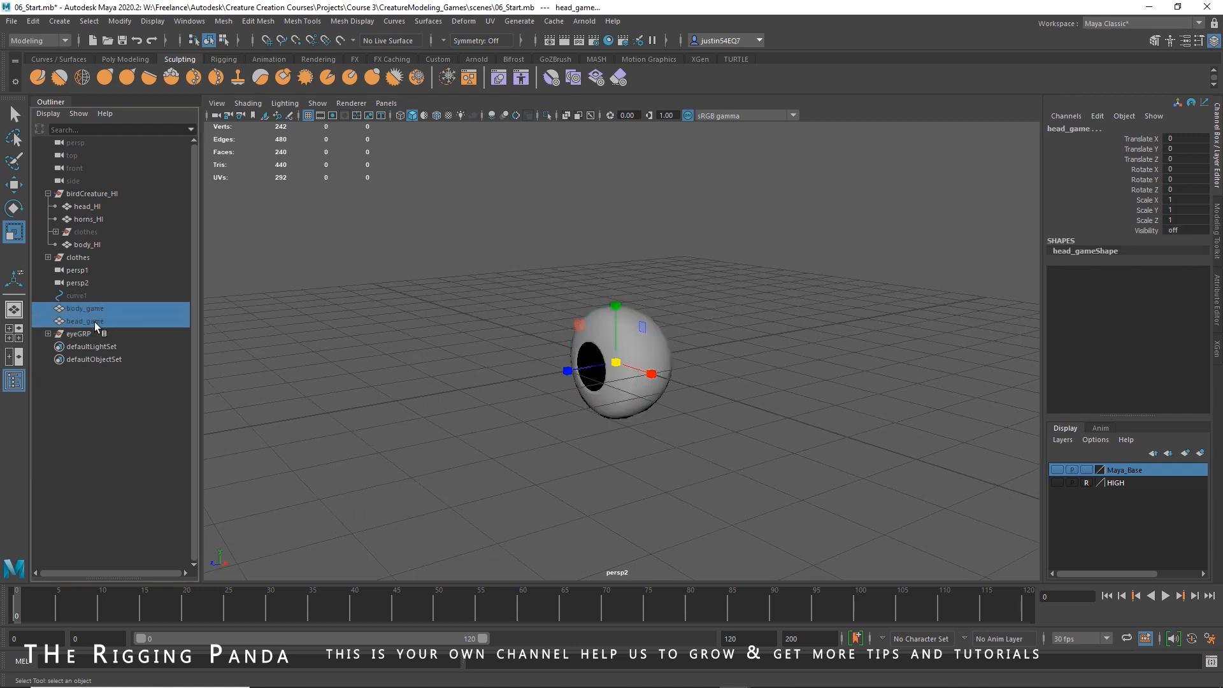
key("shift+h")
Move eyeGRP up into the head's eye socket, at about X 9.9, Y 74, Z 28
left_click(93, 335)
right_click_drag(561, 375, 431, 360, "alt")
left_click_drag(431, 360, 639, 363, "alt")
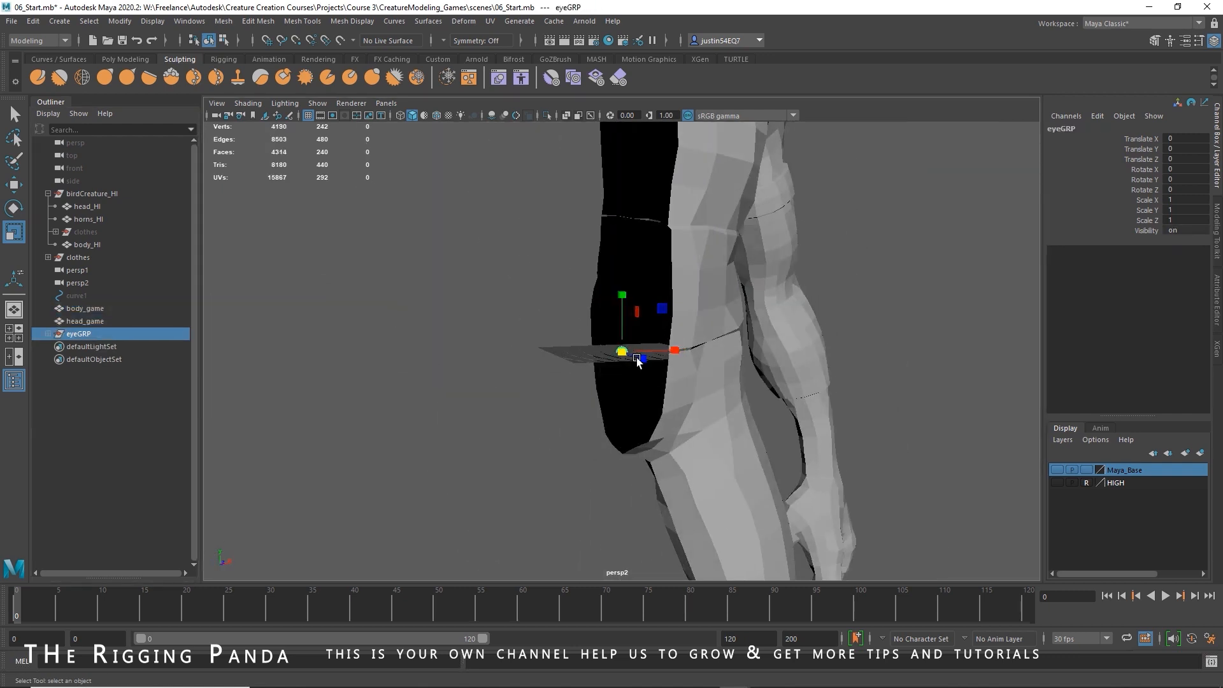
middle_click_drag(639, 363, 552, 461, "alt")
key("w")
left_click_drag(278, 410, 612, 114, "alt")
middle_click_drag(619, 238, 575, 463, "alt")
left_click_drag(573, 328, 461, 328)
key("f")
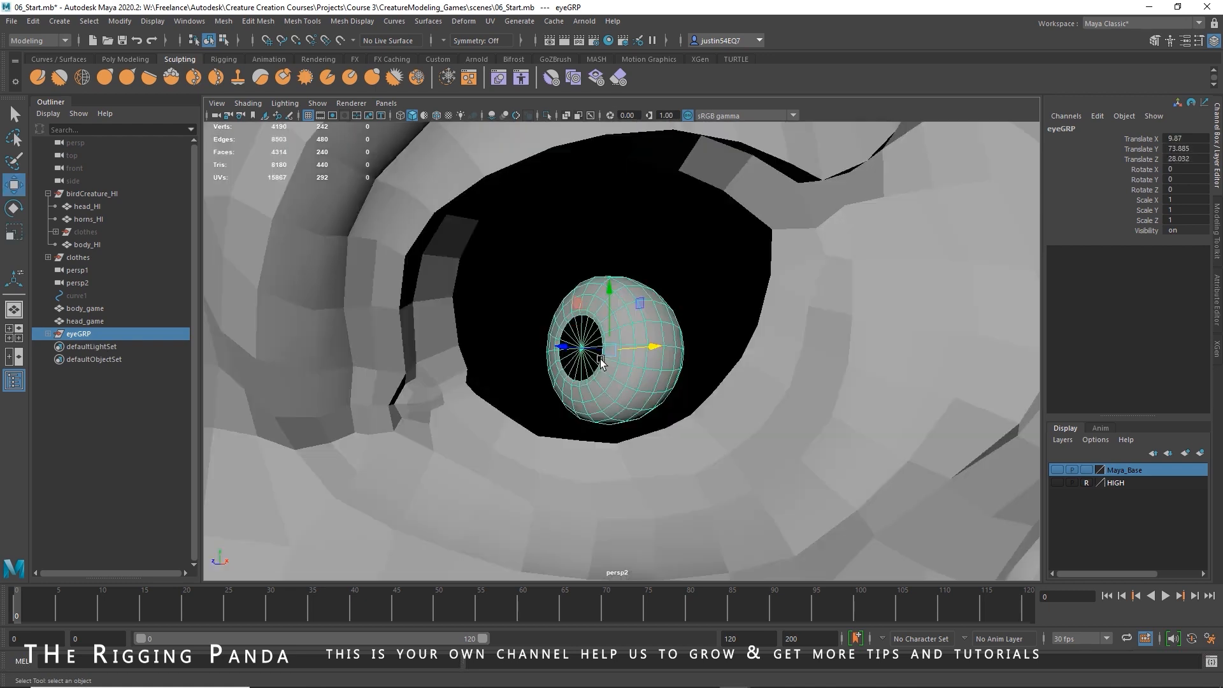
Scale eyeGRP uniformly to about 2.785 and rotate it to about X 13.4, Y 11.4, Z -27.5 to match the socket
scroll(599, 359, "down", 3)
key("r")
left_click_drag(612, 350, 787, 361)
key("w")
key("e")
scroll(556, 361, "down", 2)
left_click_drag(565, 338, 510, 366)
scroll(709, 384, "down", 2)
Reposition eyeGRP inside the eye socket at about X 8.89, Y 74.61, Z 26.97
key("w")
left_click_drag(563, 347, 650, 348)
left_click_drag(650, 348, 685, 339, "alt")
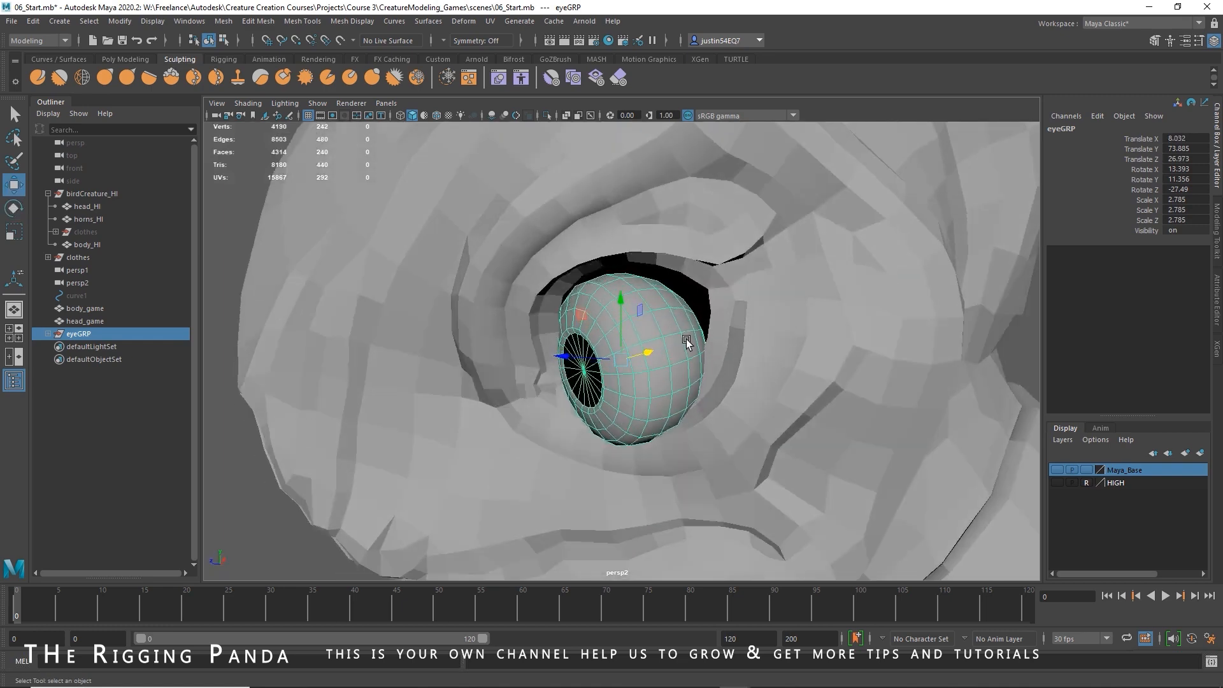
left_click_drag(621, 298, 621, 274)
left_click_drag(648, 329, 658, 325)
left_click_drag(643, 331, 667, 340, "alt")
Unhide eye_outer inside eyeGRP and check how the complete eye fits in the head
left_click(46, 334)
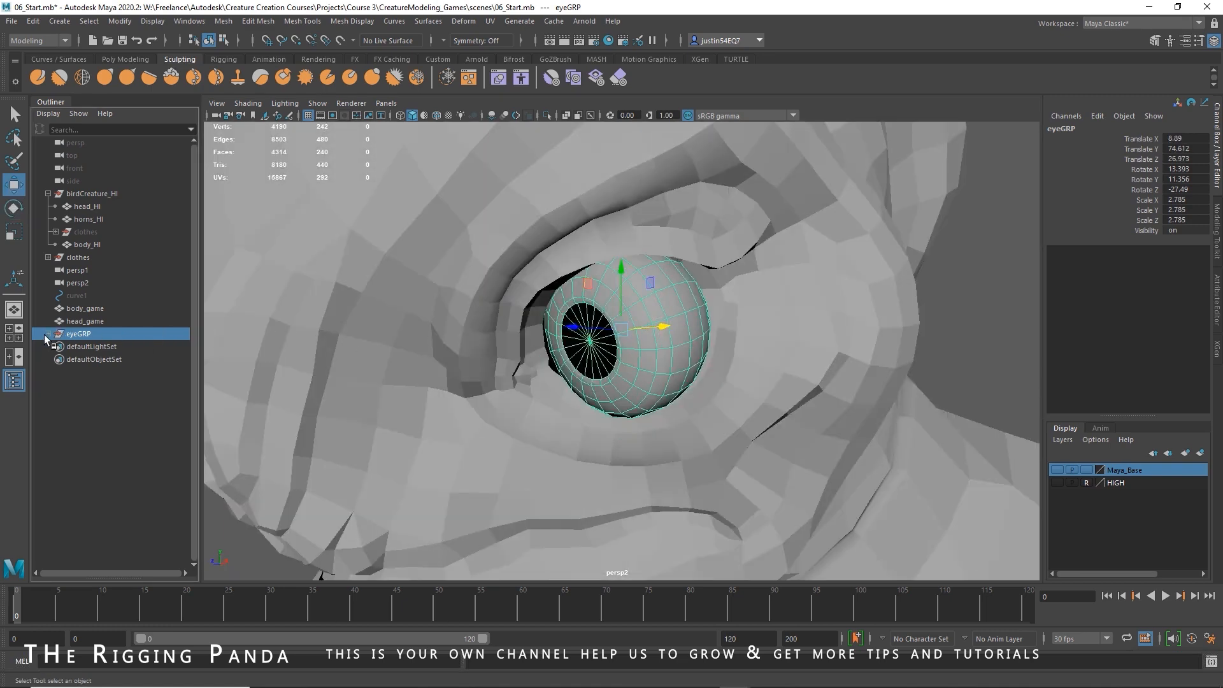
left_click(89, 371)
mouse_move(685, 351)
left_mouse_down("alt")
mouse_move(648, 325)
mouse_move(657, 344)
mouse_move(682, 338)
left_mouse_up("alt")
left_click(79, 334)
right_click_drag(682, 338, 465, 344, "alt")
left_click_drag(465, 343, 484, 366, "alt")
Clear the selection and open the Hypershade material editor
left_click(714, 419)
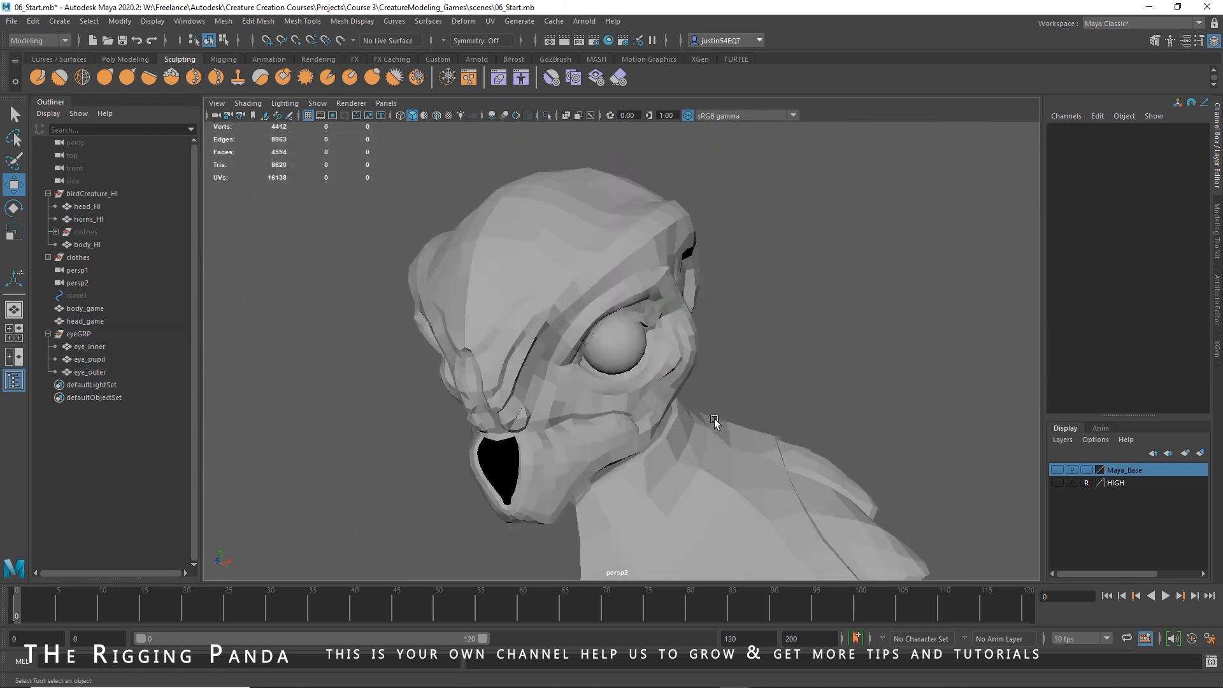
right_click_drag(713, 419, 746, 400, "alt")
left_click(609, 40)
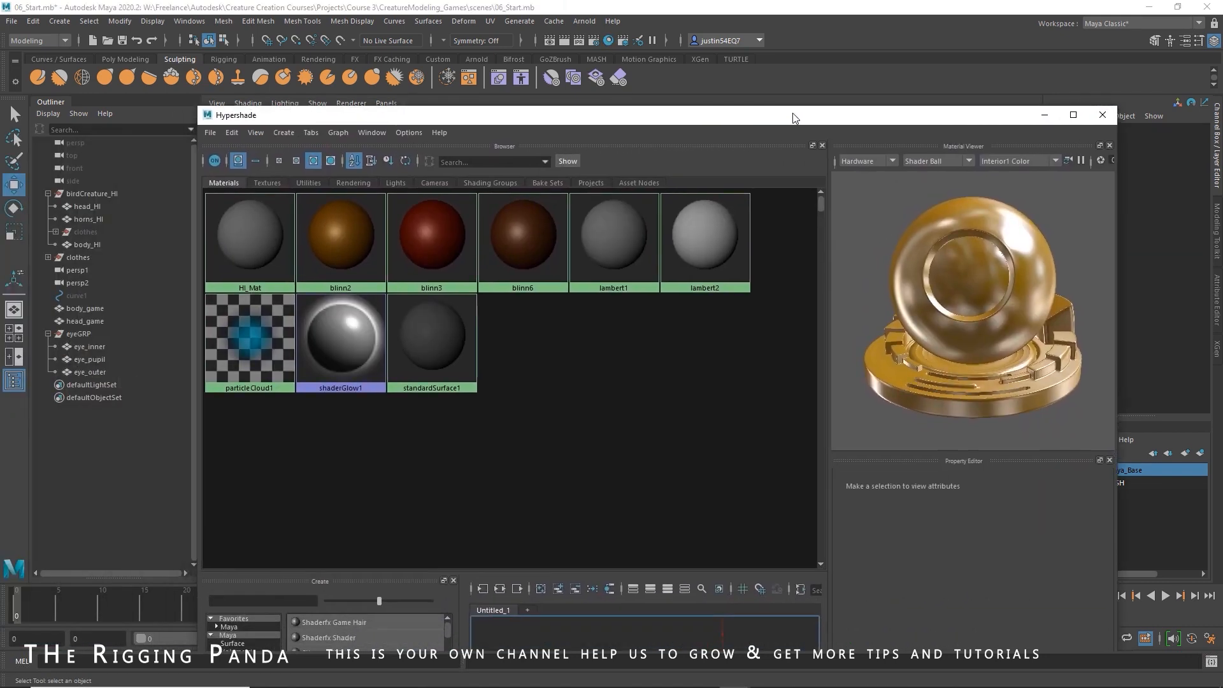
Create a new Blinn material and assign it to the eye_outer sphere
left_click(284, 132)
mouse_move(290, 153)
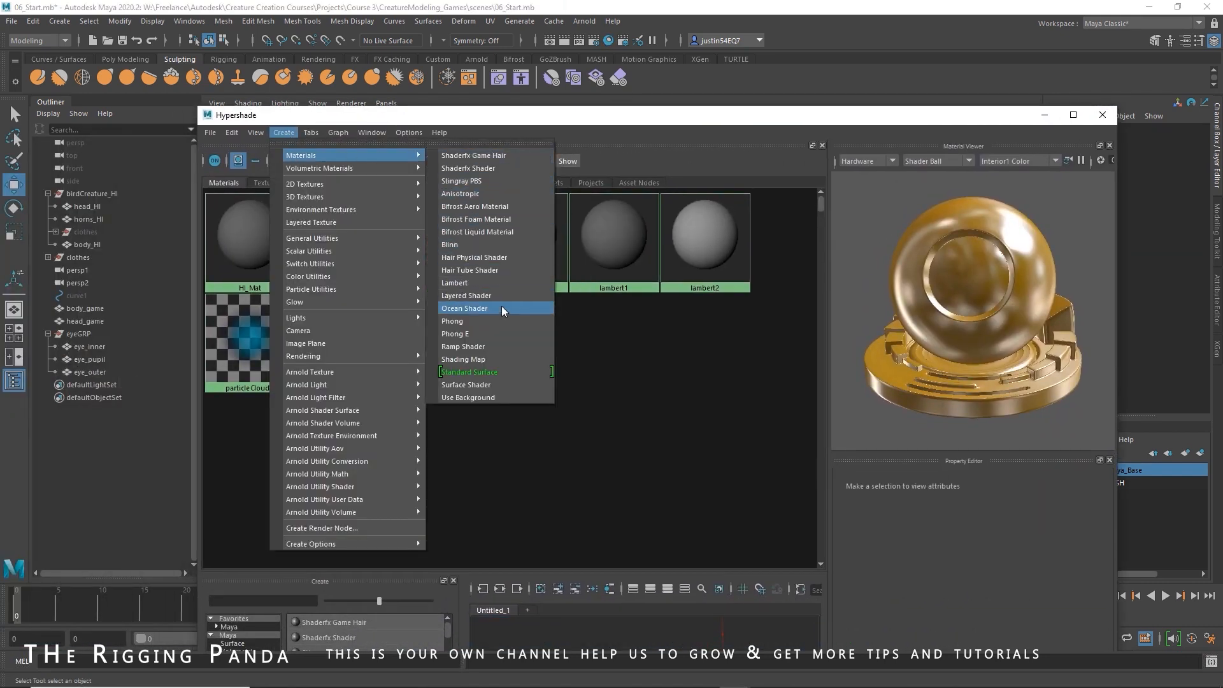
left_click(483, 246)
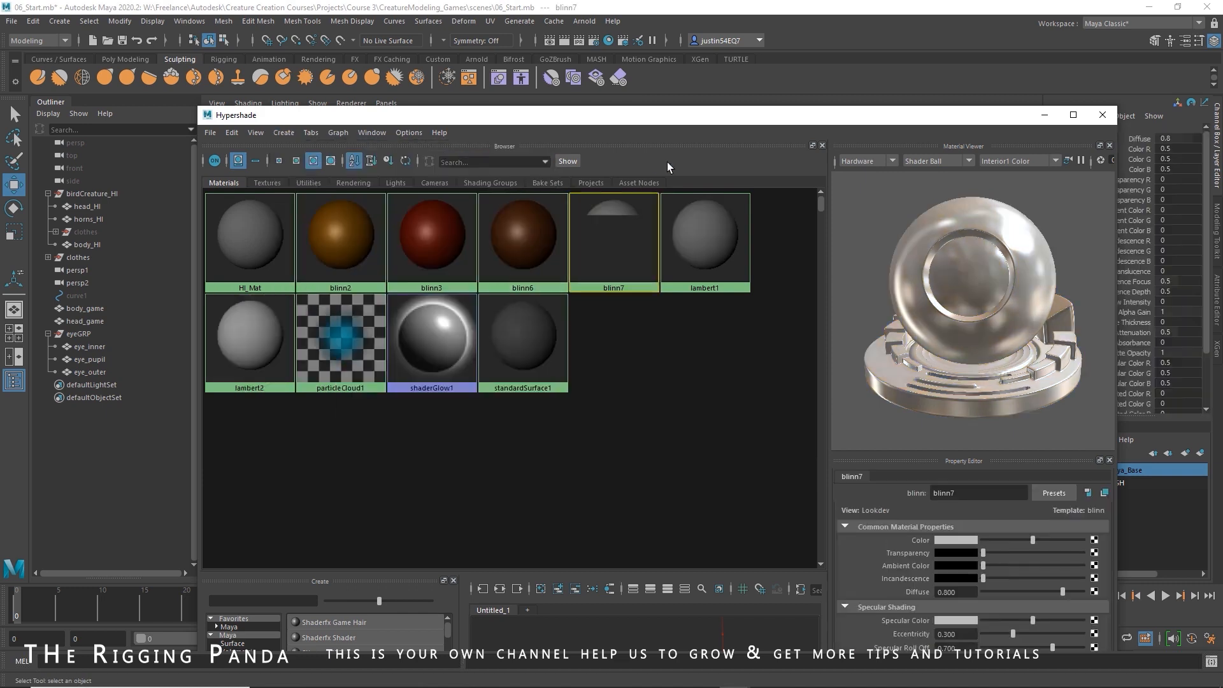
left_click_drag(705, 121, 646, 264)
left_click_drag(657, 370, 655, 381)
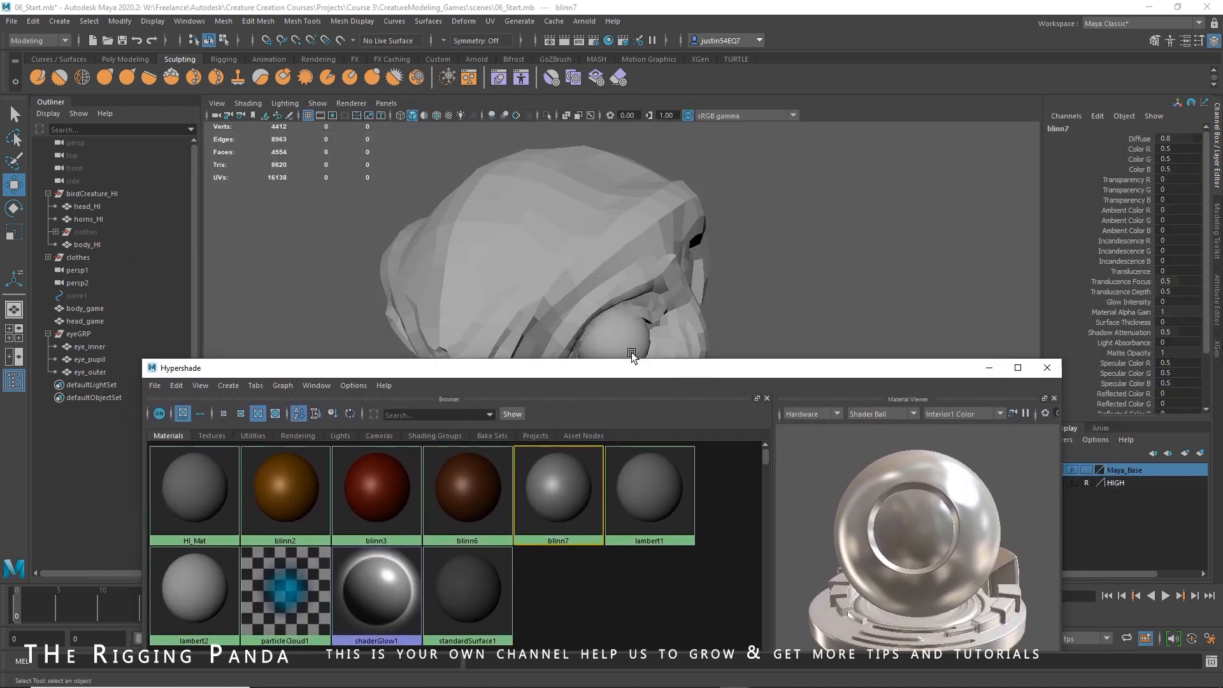
left_click(616, 339)
right_click(552, 484)
left_click(552, 447)
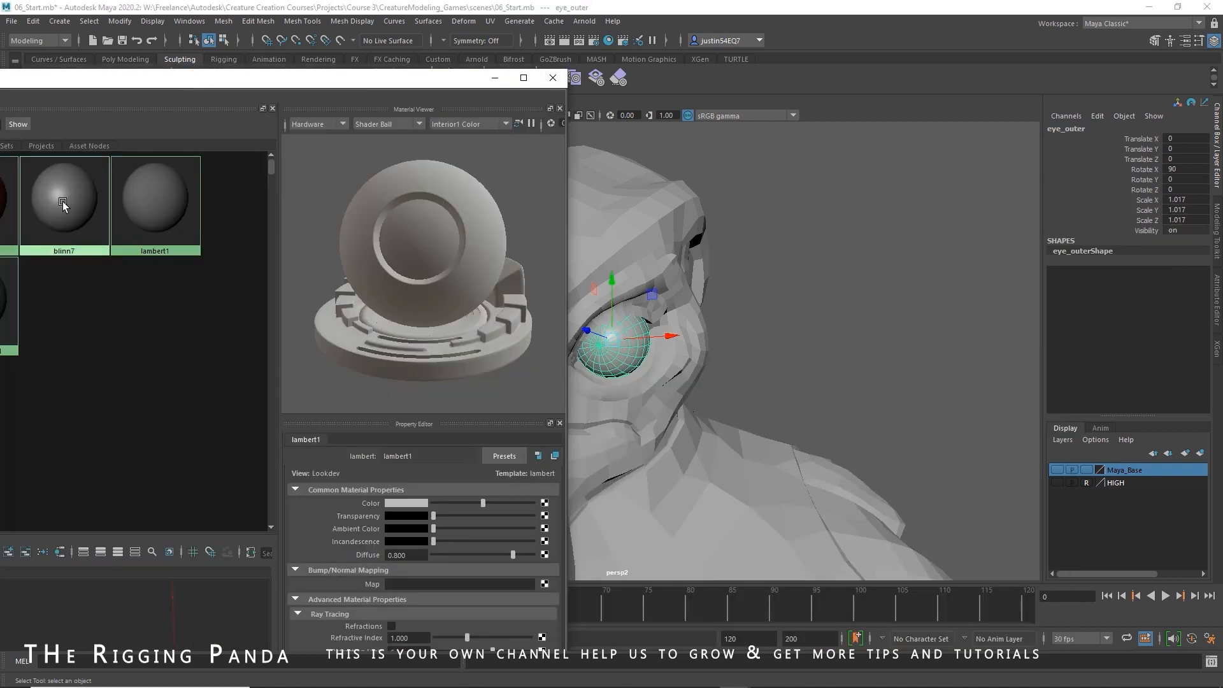
Set the new Blinn's transparency to about 0.684 and eccentricity to about 0.09, and close the Hypershade
left_click(63, 202)
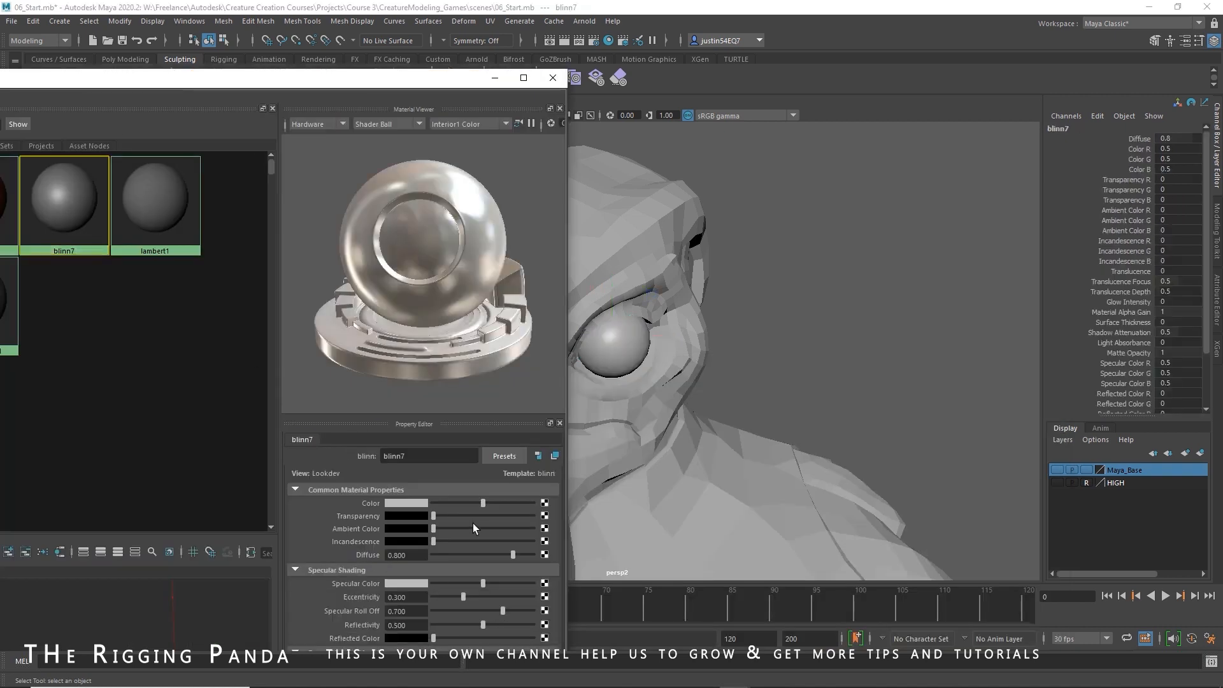
left_click_drag(470, 515, 502, 515)
left_click_drag(463, 596, 442, 597)
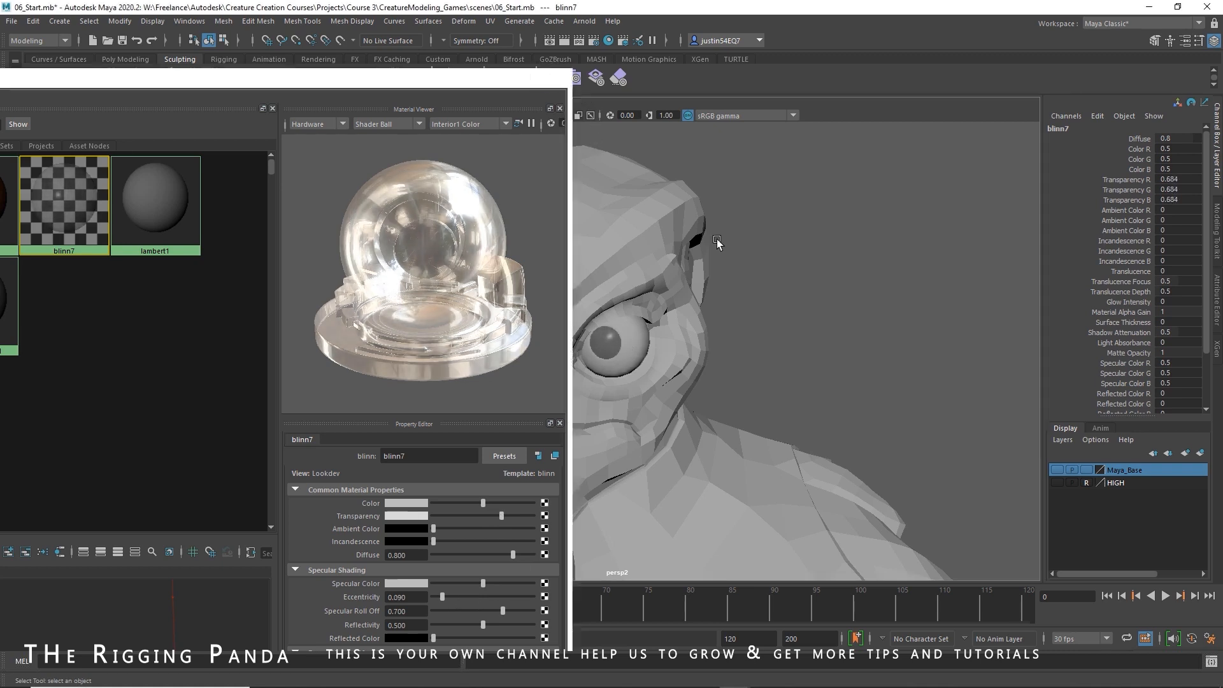
left_click(552, 77)
Enlarge eyeGRP uniformly to about 3.2 and shift it to about X 8.67, Y 74.98 in the socket
left_click_drag(745, 407, 712, 380, "alt")
right_click_drag(712, 380, 830, 384, "alt")
left_click_drag(739, 383, 650, 380, "alt")
left_click(650, 380)
key("Up")
key("e")
key("r")
left_click_drag(622, 334, 628, 335)
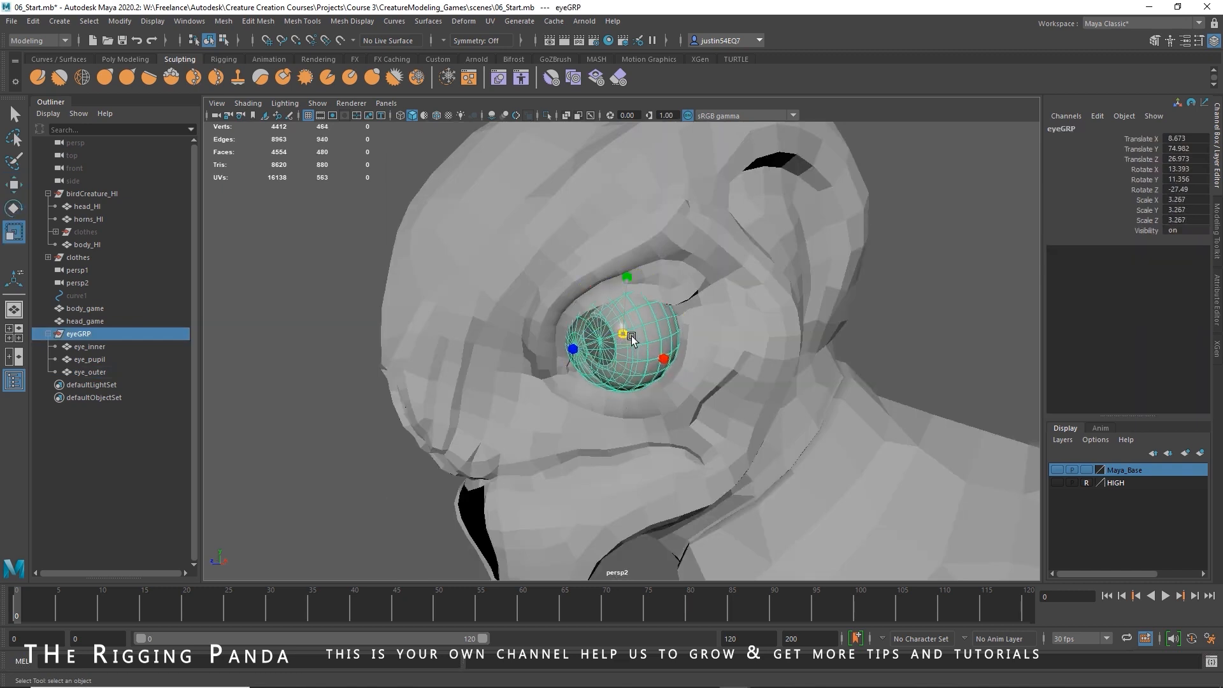
Rotate eyeGRP to about X 17.3, Y -3.1, Z 0.9 so the pupil faces forward
key("w")
left_click_drag(637, 407, 724, 440, "alt")
right_click_drag(723, 440, 609, 406, "alt")
mouse_move(582, 430)
left_mouse_down("alt")
mouse_move(609, 409)
mouse_move(592, 433)
left_mouse_up("alt")
right_click_drag(636, 433, 831, 430, "alt")
left_click_drag(831, 430, 679, 429, "alt")
key("e")
left_click_drag(660, 346, 659, 312, "alt")
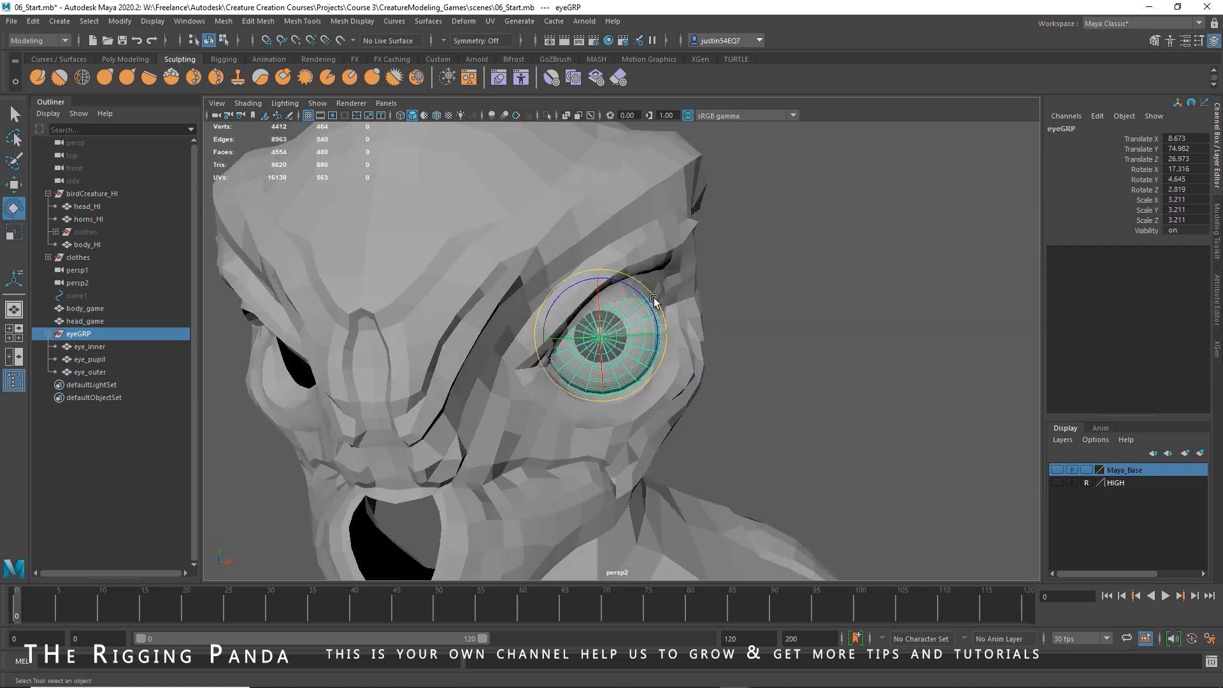
left_click(808, 422)
right_click_drag(809, 420, 551, 409, "alt")
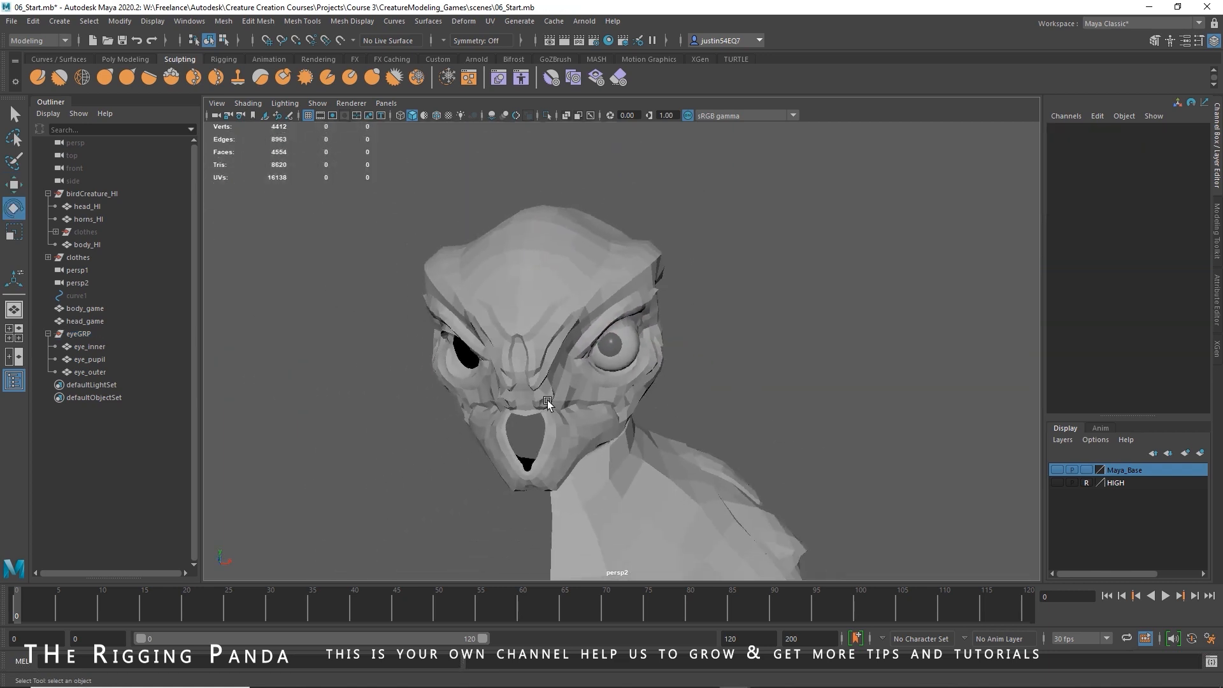
Move eyeGRP slightly down and back in the socket to about Y 74.69, Z 26.66, and clear the selection
left_click_drag(612, 408, 576, 403, "alt")
right_click_drag(576, 404, 847, 426, "alt")
key("w")
left_click(608, 350)
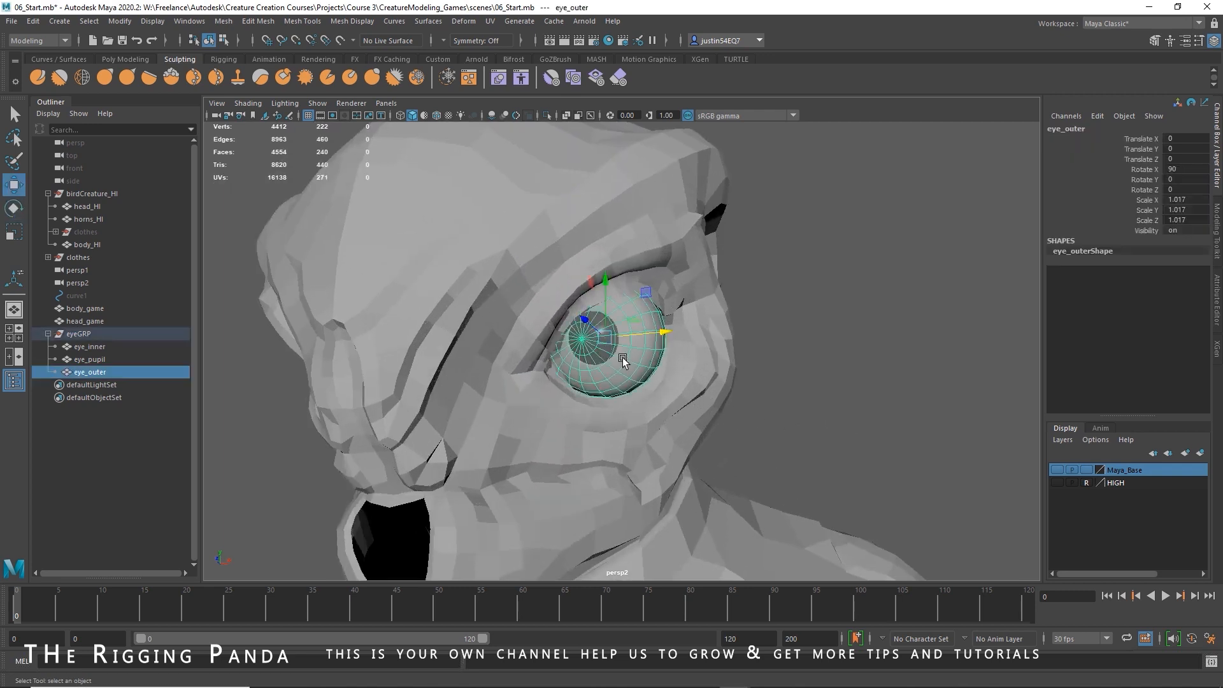
key("Up")
left_click_drag(610, 368, 649, 338, "alt")
right_click_drag(649, 337, 742, 382, "alt")
left_click_drag(597, 309, 579, 334)
right_click_drag(844, 370, 765, 368, "alt")
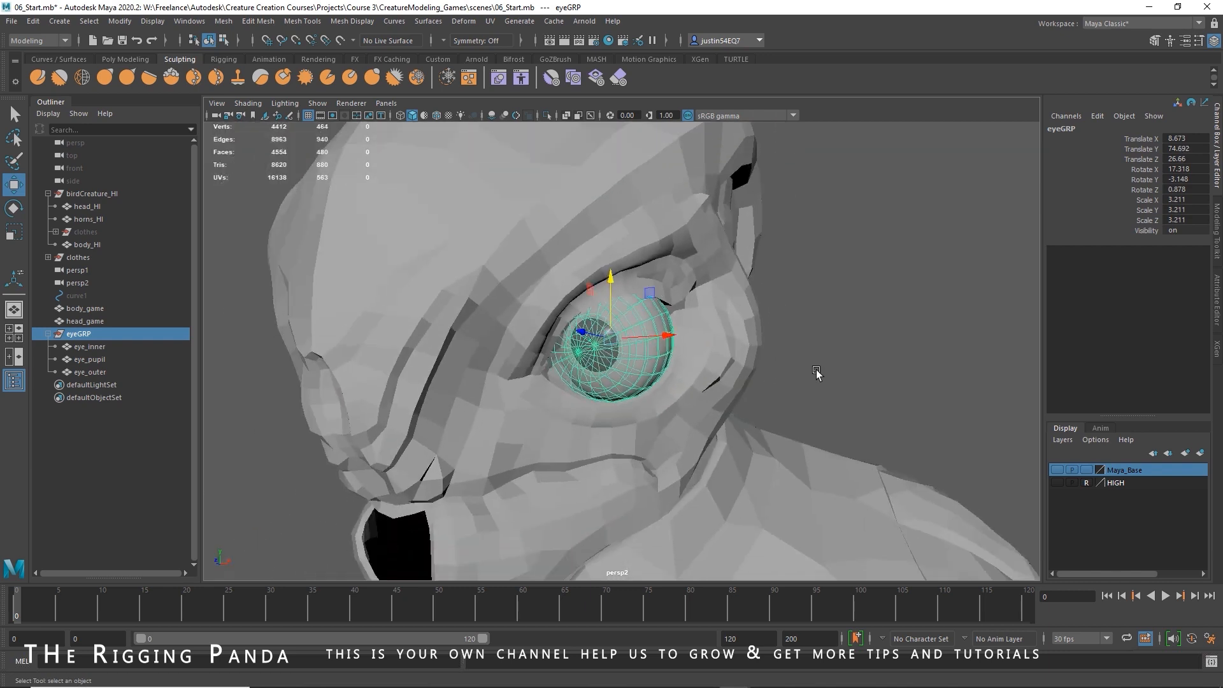
left_click(882, 387)
Examine the eye's fit and gaze in the head from the side and front
right_click_drag(882, 388, 668, 388, "alt")
left_click_drag(668, 387, 715, 384, "alt")
right_click_drag(715, 385, 622, 401, "alt")
left_click_drag(622, 401, 614, 414, "alt")
middle_click_drag(614, 415, 638, 338, "alt")
mouse_move(736, 352)
left_mouse_down("alt")
mouse_move(668, 354)
mouse_move(752, 346)
left_mouse_up("alt")
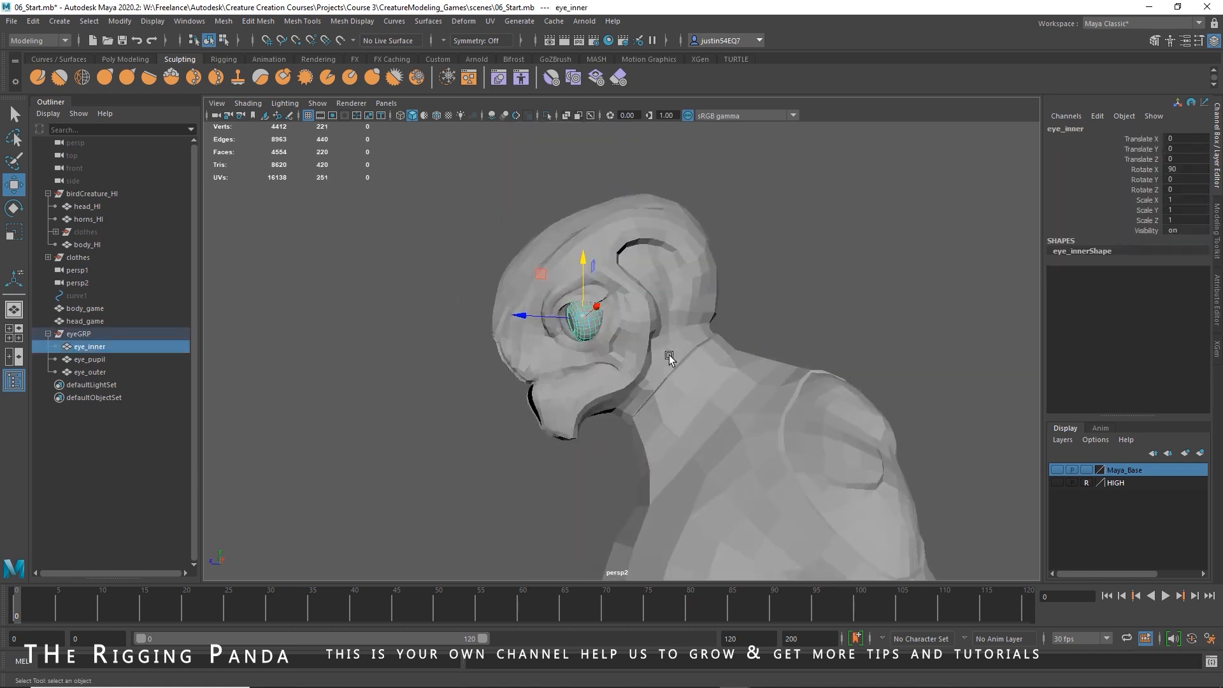
left_click(640, 325)
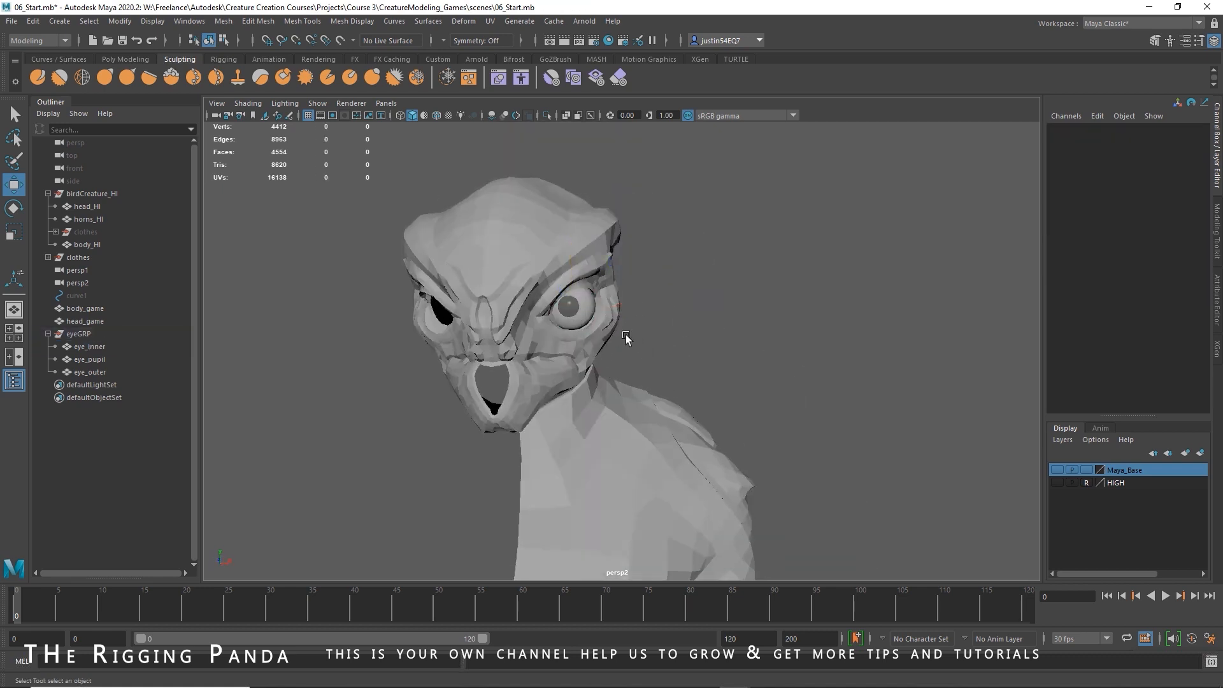
scroll(625, 334, "up", 3)
left_click_drag(583, 289, 690, 389, "alt")
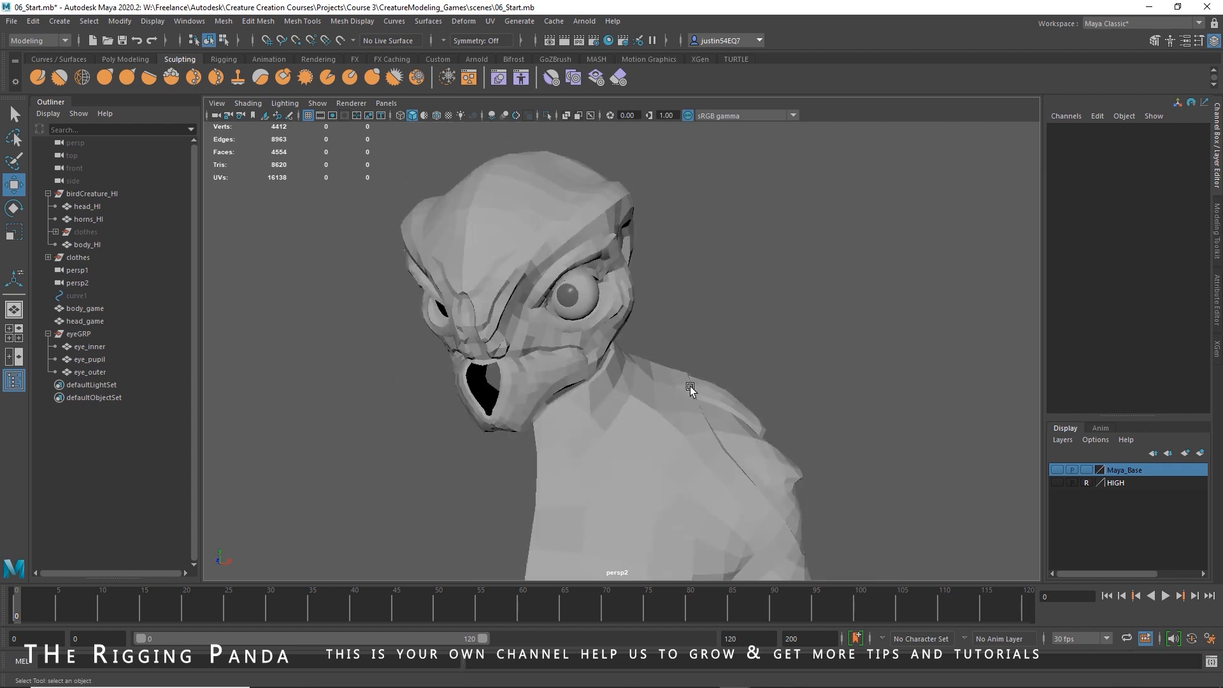